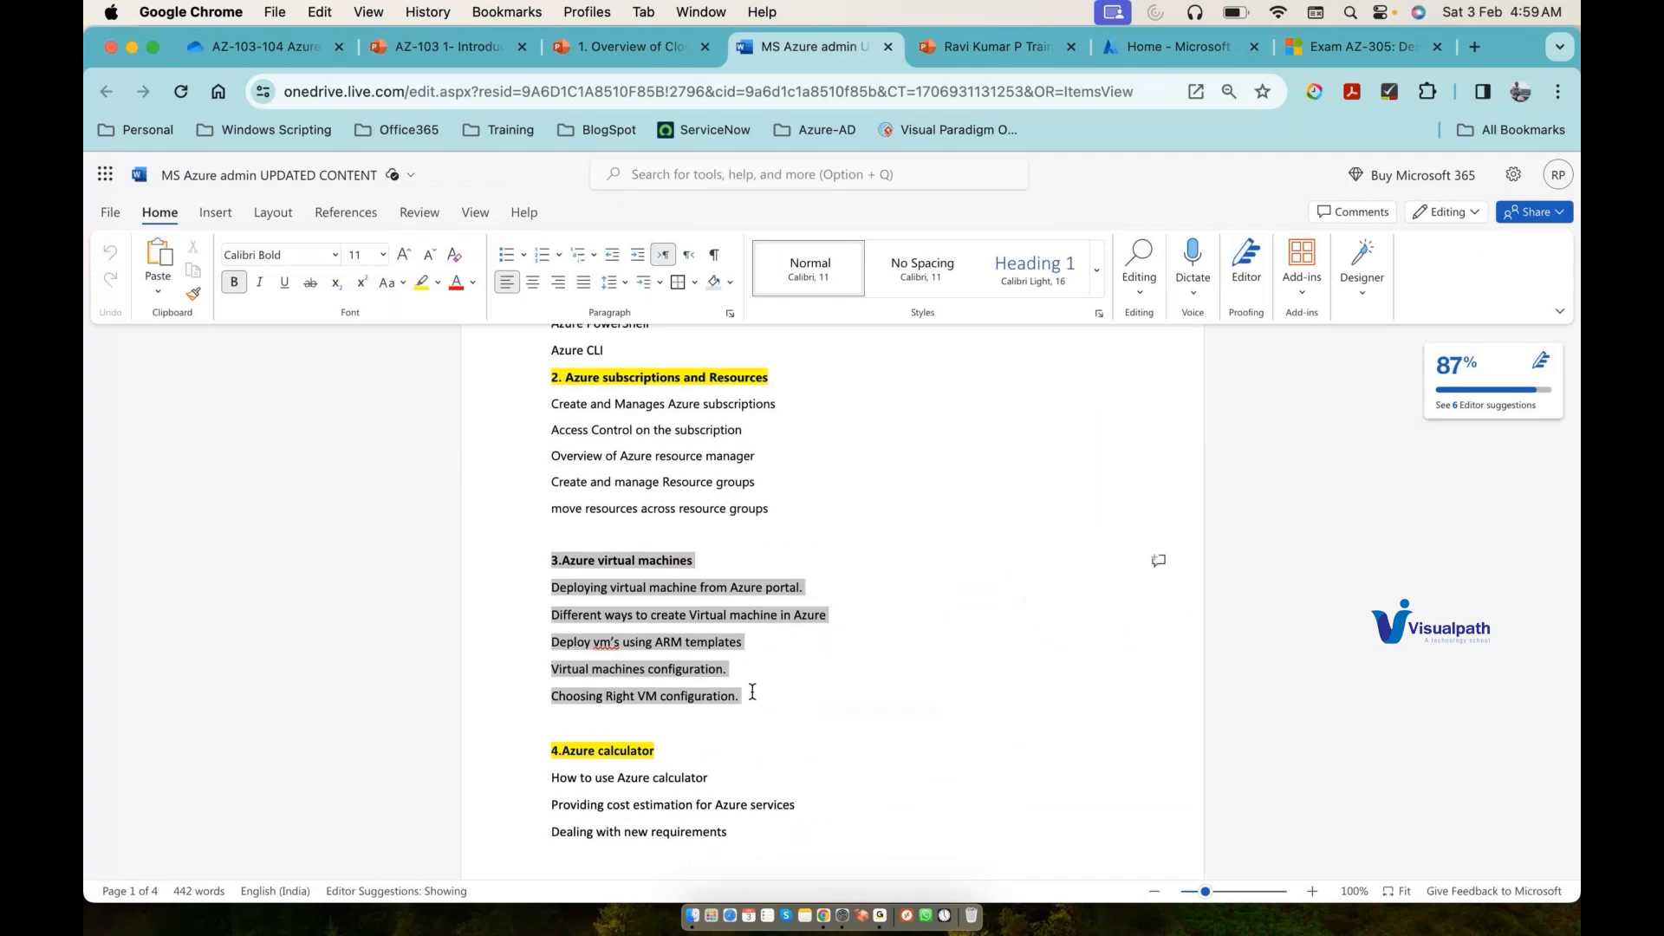
Step: Switch to the Azure portal and start creating an Azure virtual machine from the Virtual machines page
left_click_drag(753, 692, 747, 687)
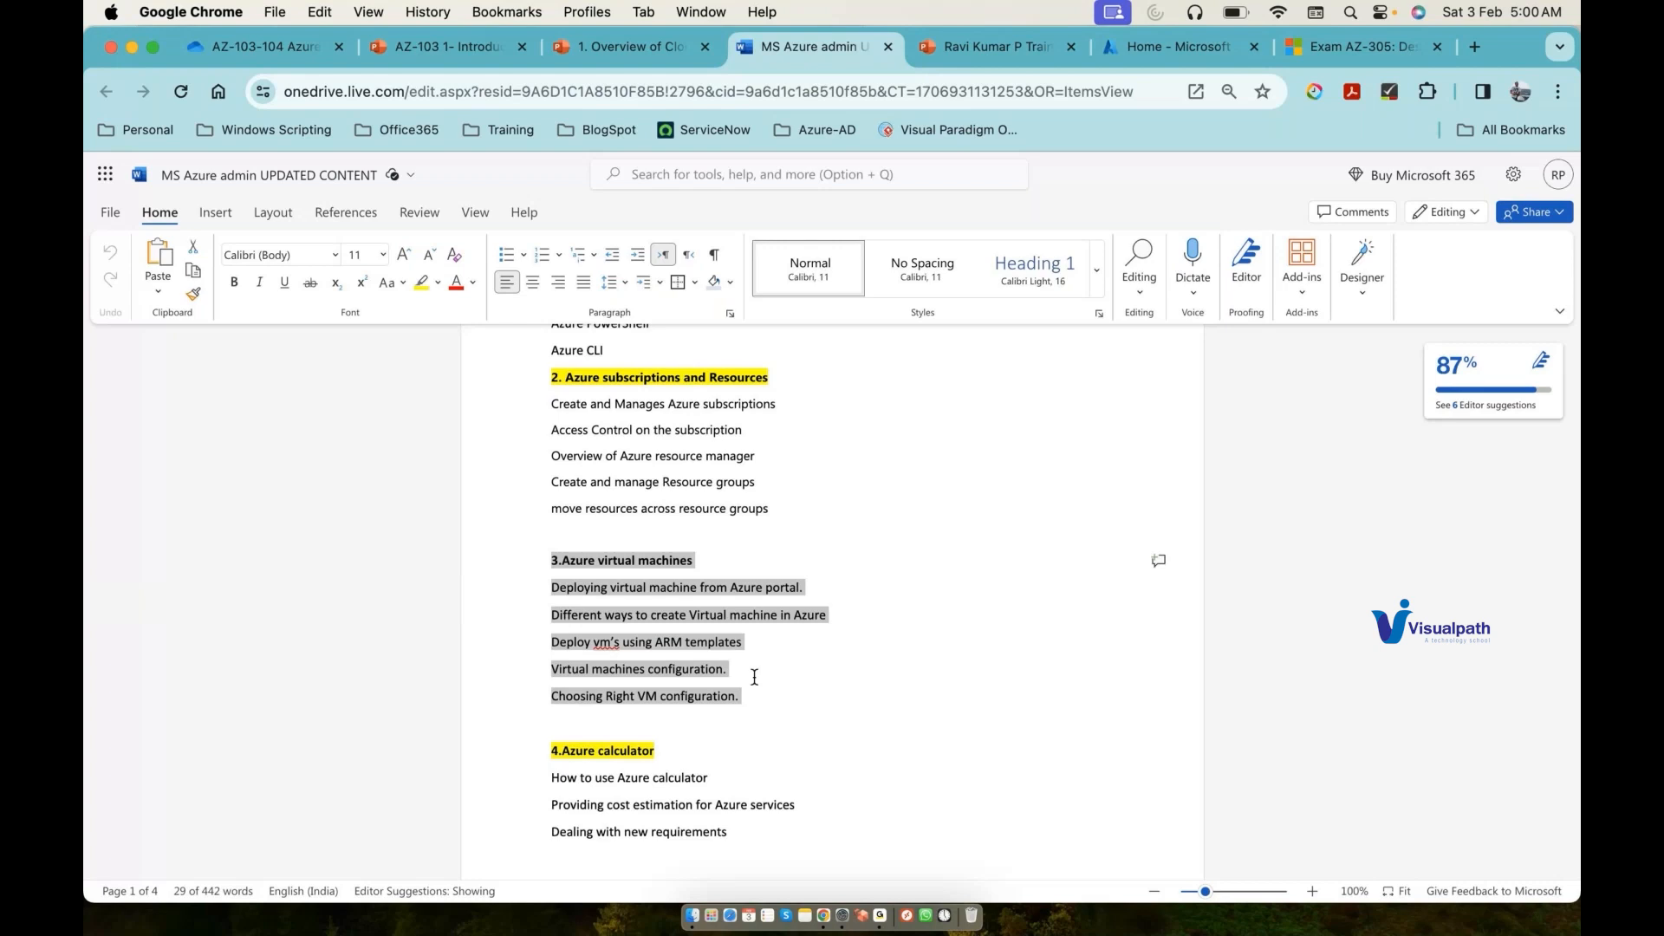
left_click(1161, 43)
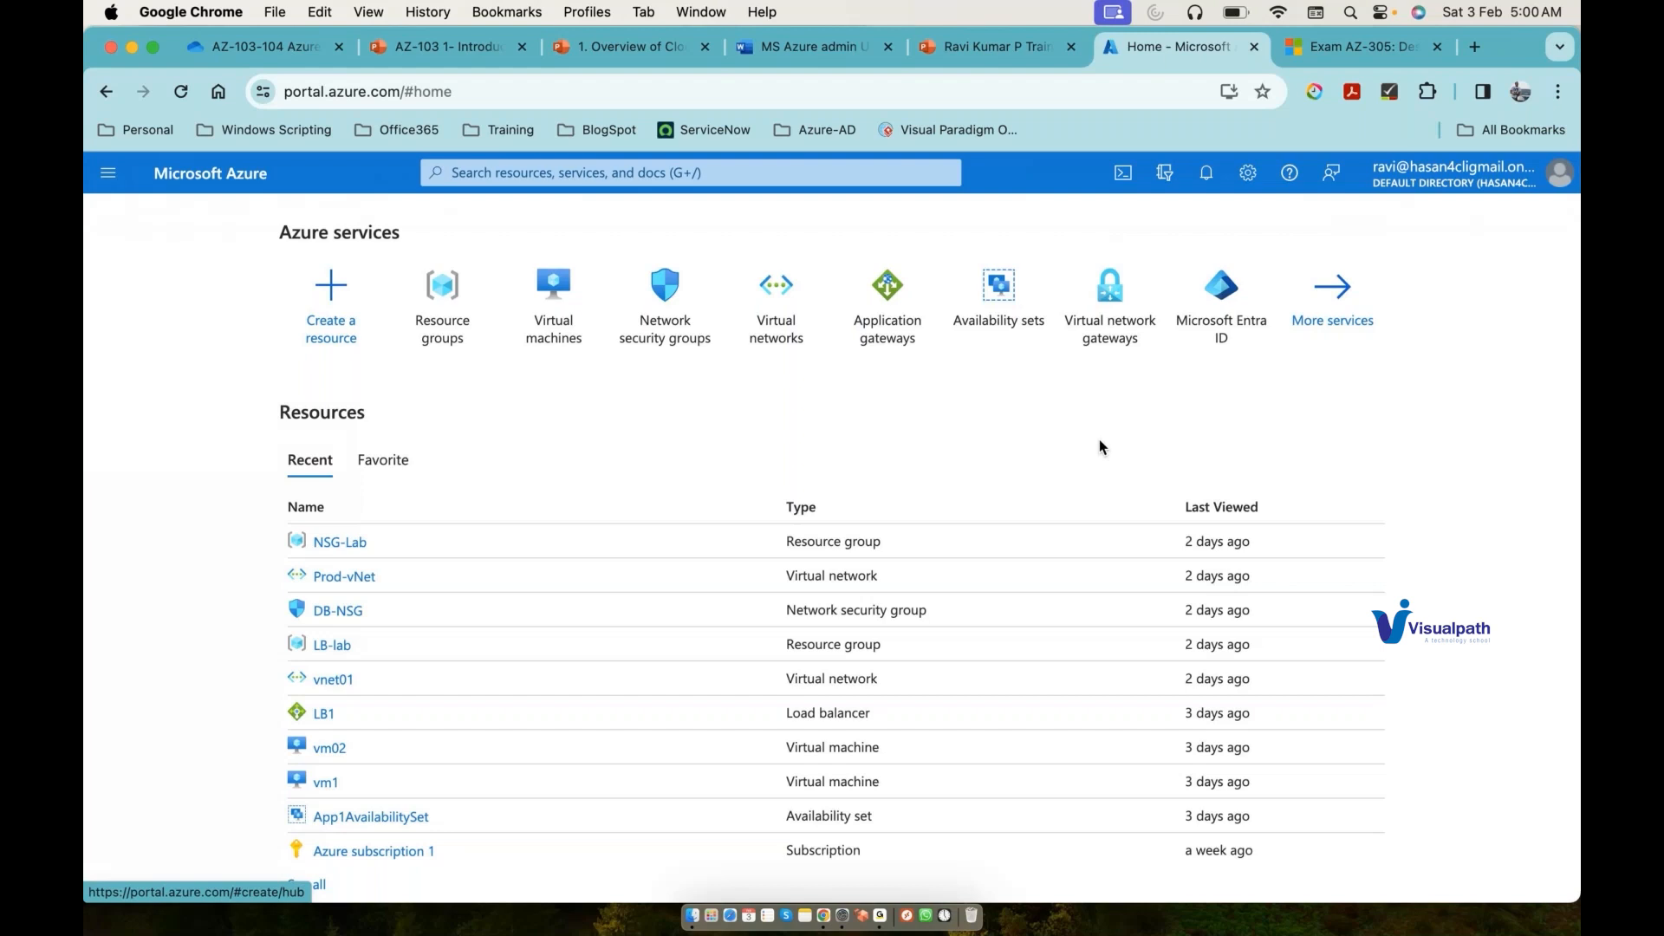
left_click(541, 316)
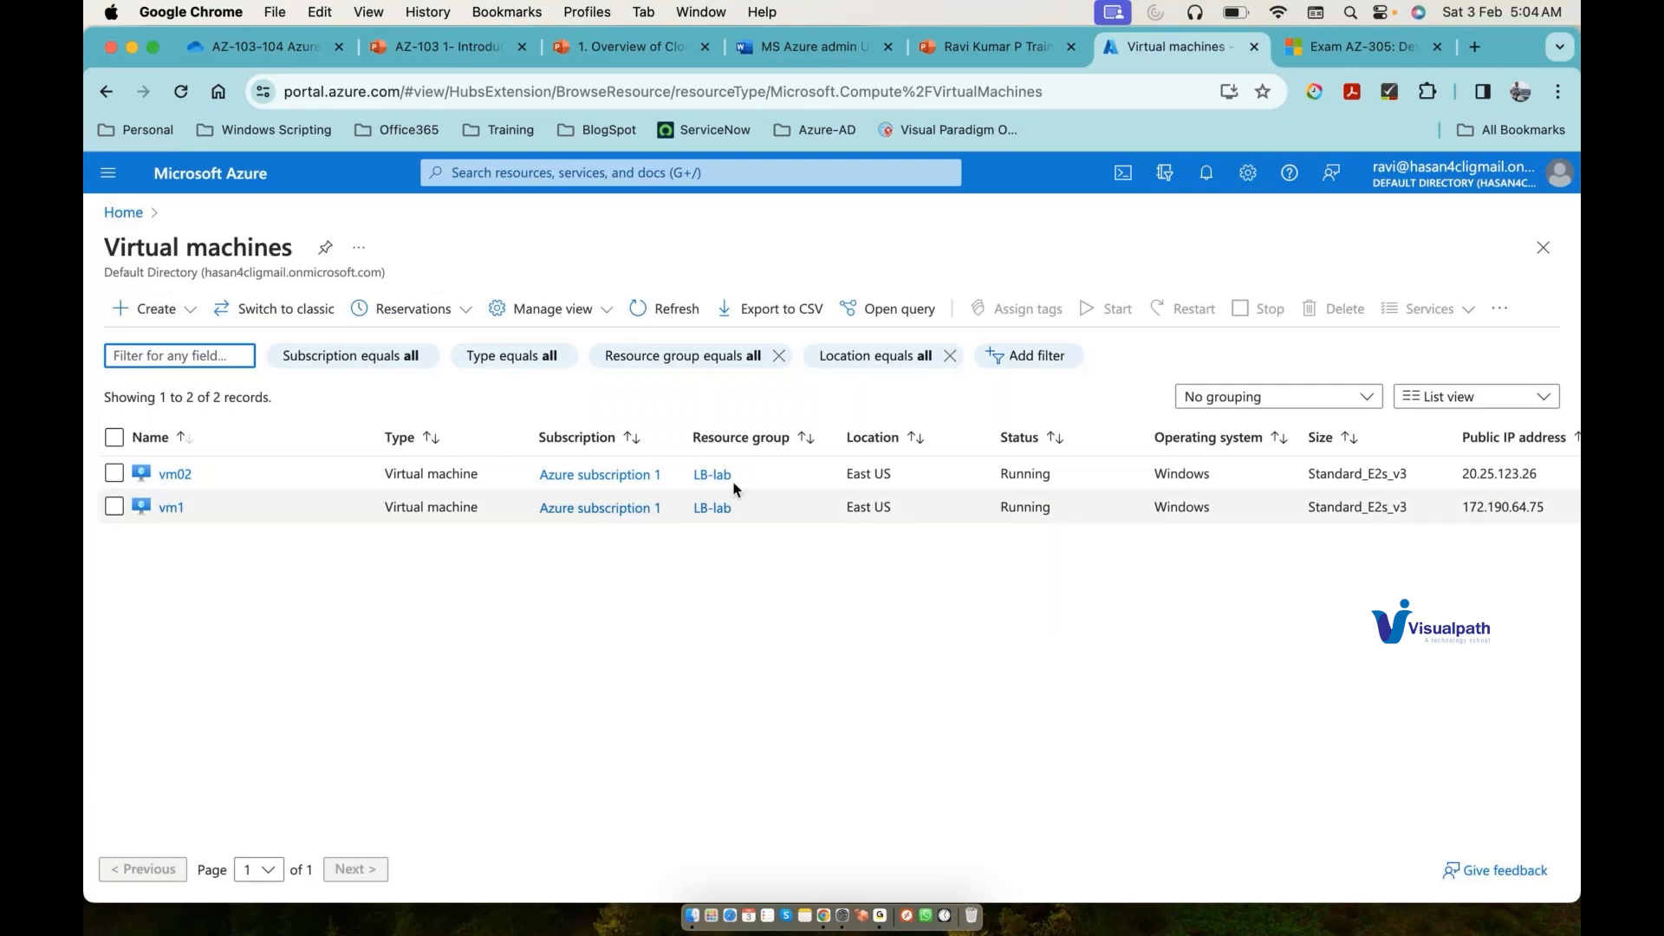
left_click(668, 178)
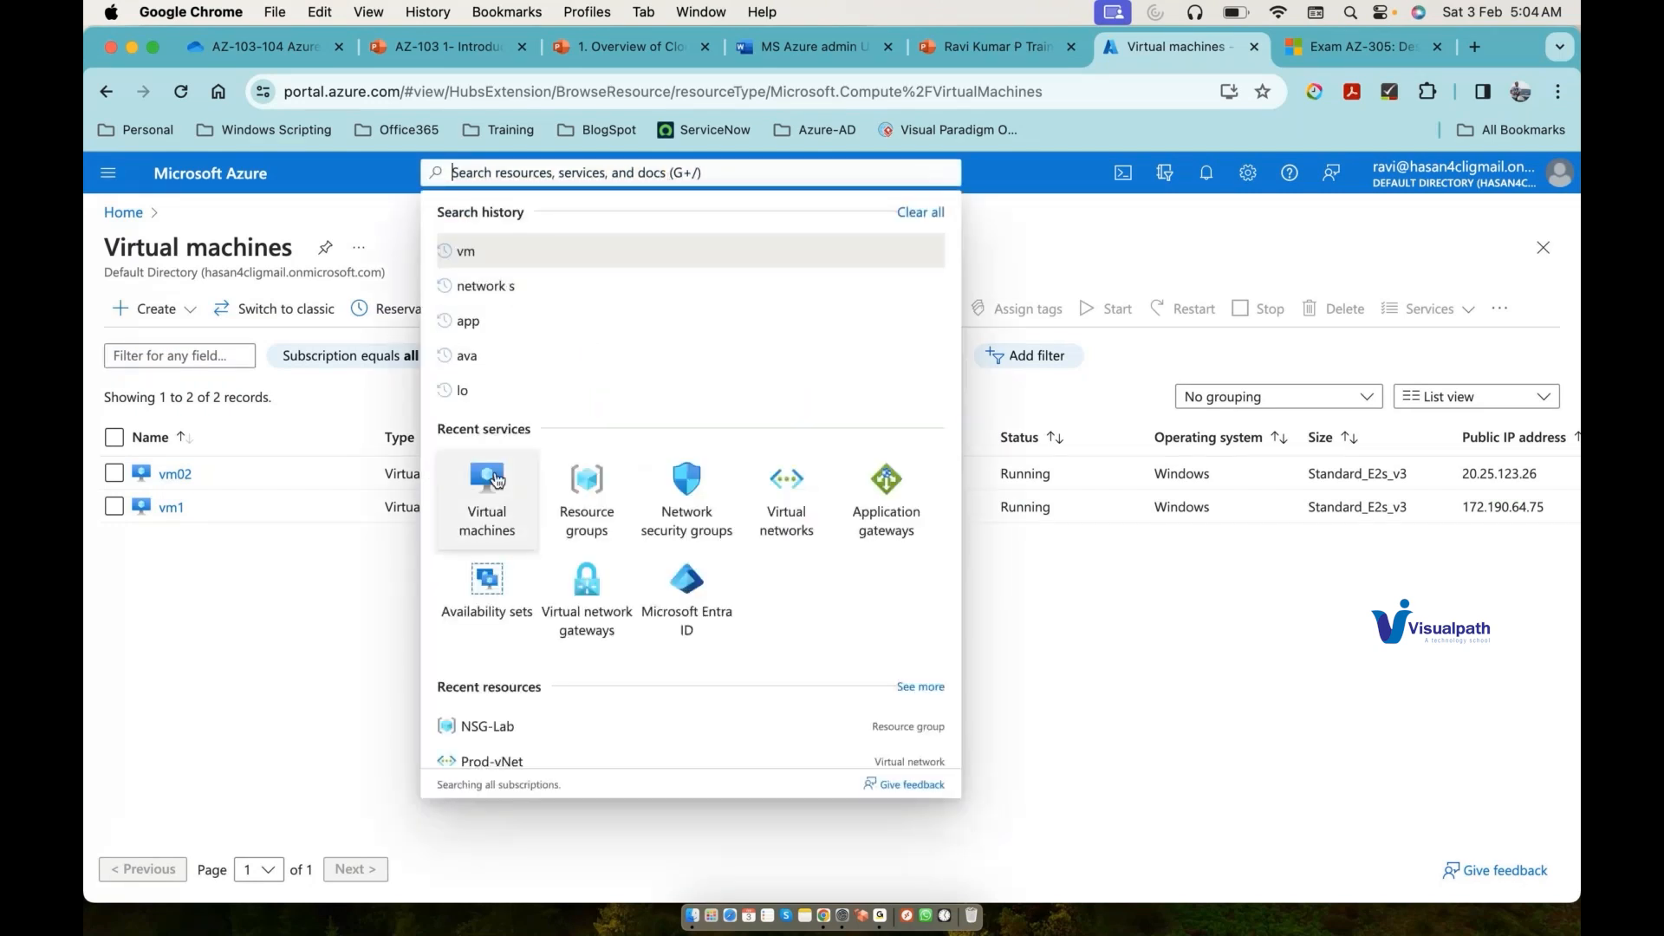
left_click(491, 481)
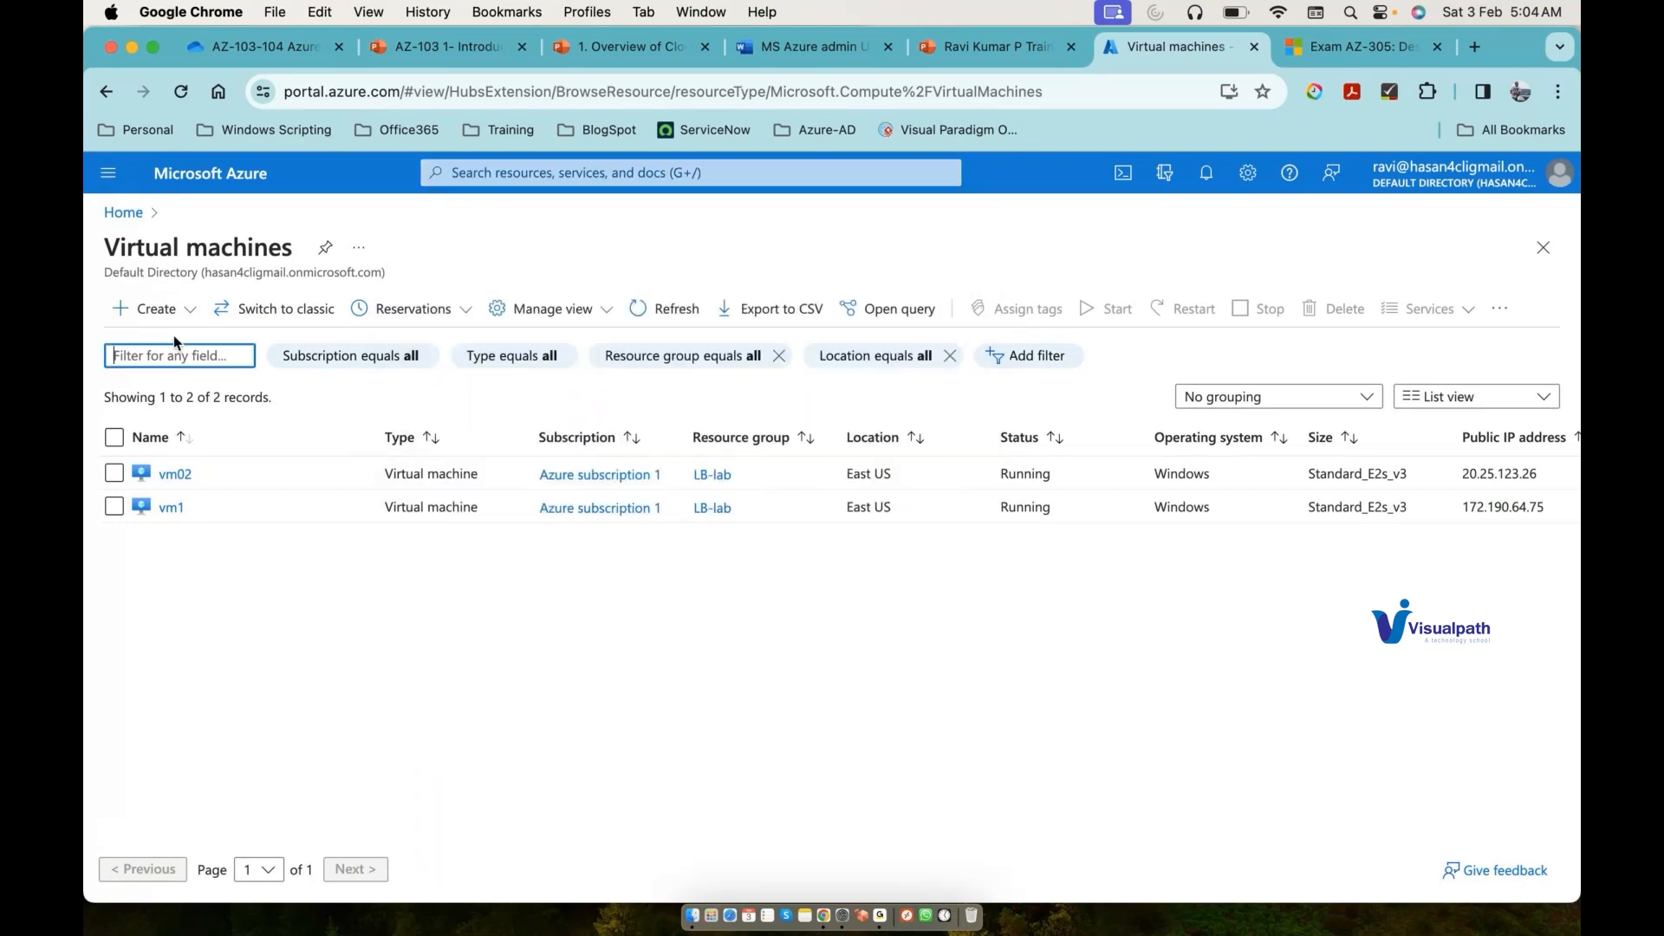
left_click(156, 309)
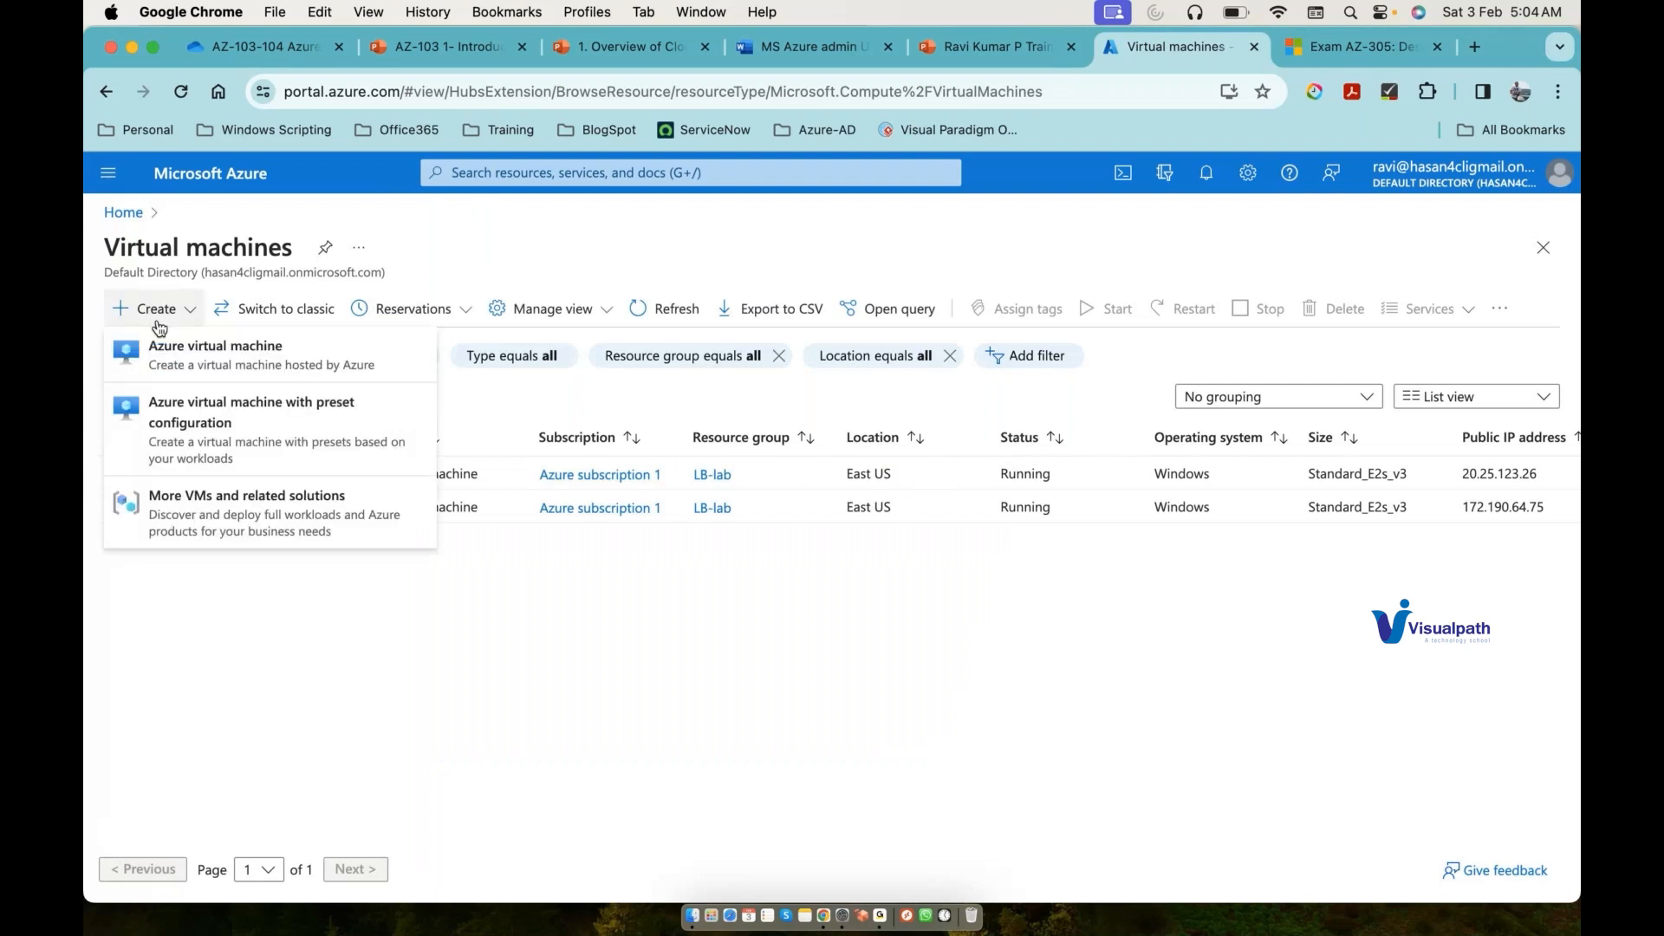
left_click(163, 354)
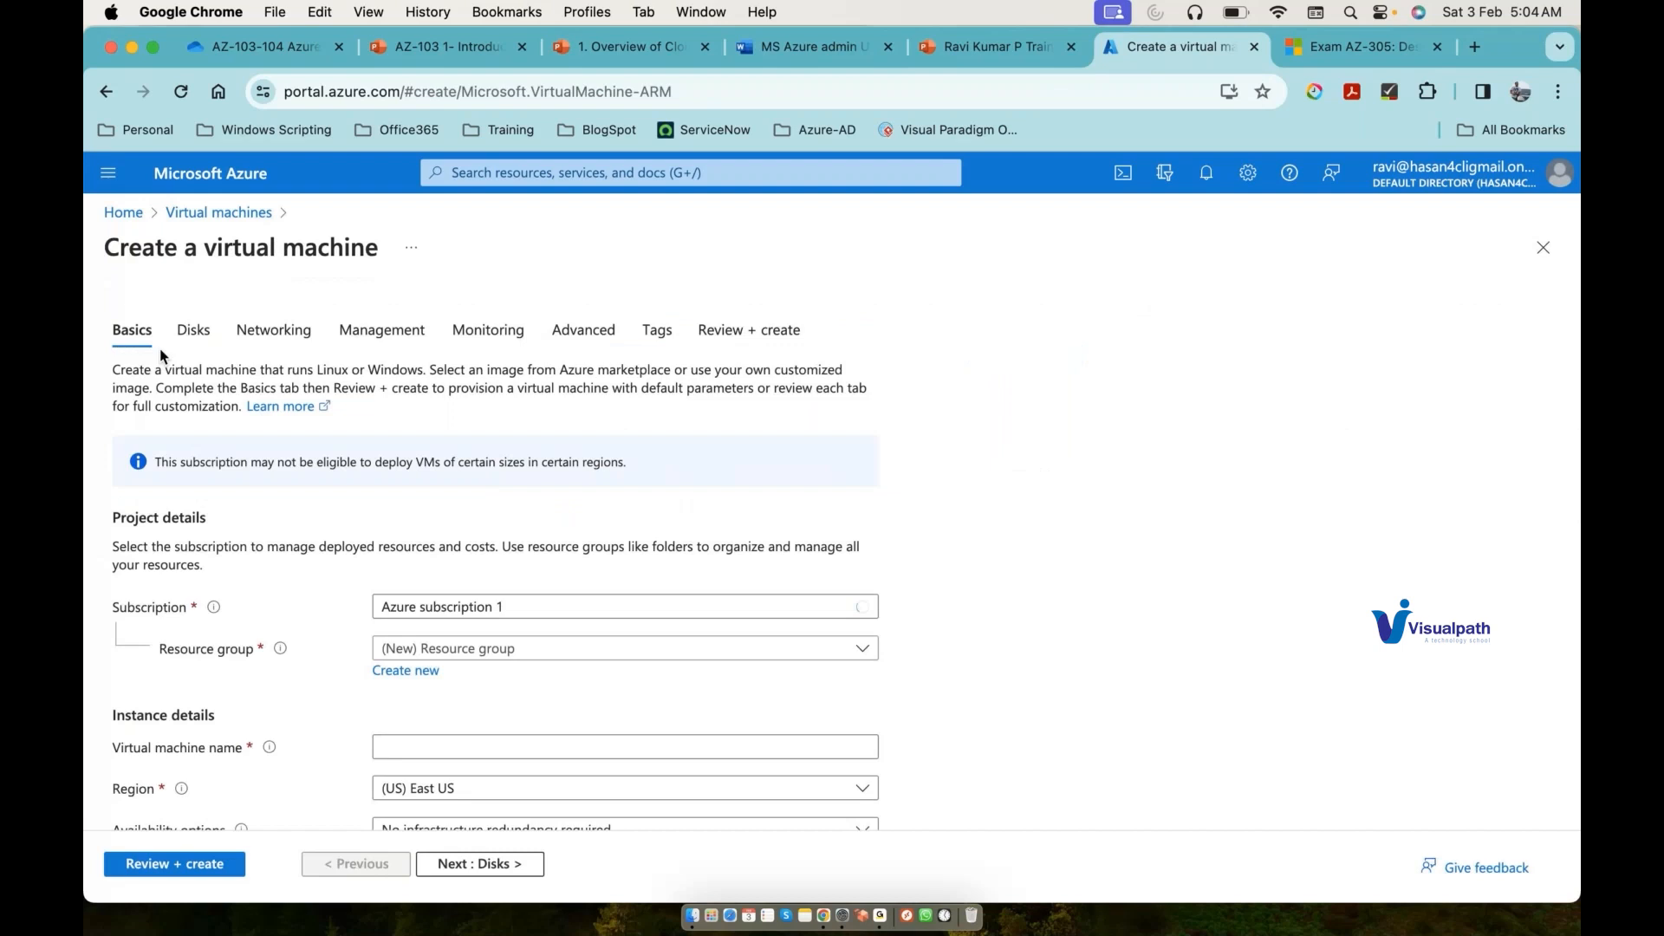
Step: Switch to the MS Azure admin UPDATED CONTENT document and review the course outline from the Azure overview to the Azure calculator section
left_click(787, 52)
scroll(605, 488, "up", 5)
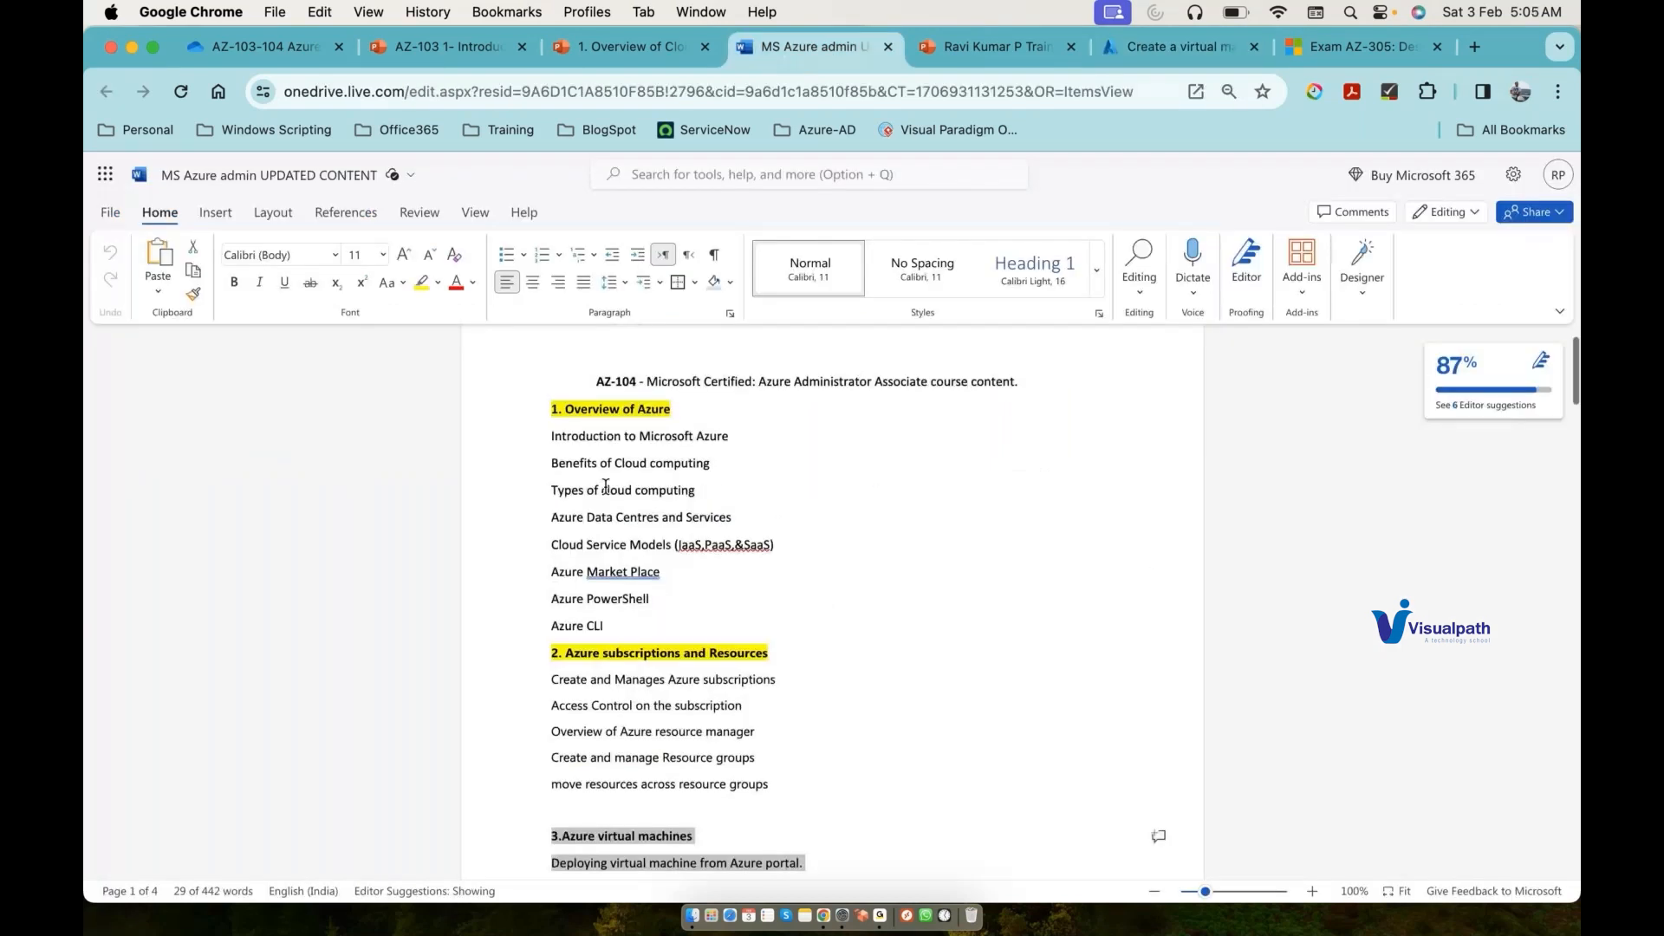
scroll(606, 487, "down", 6)
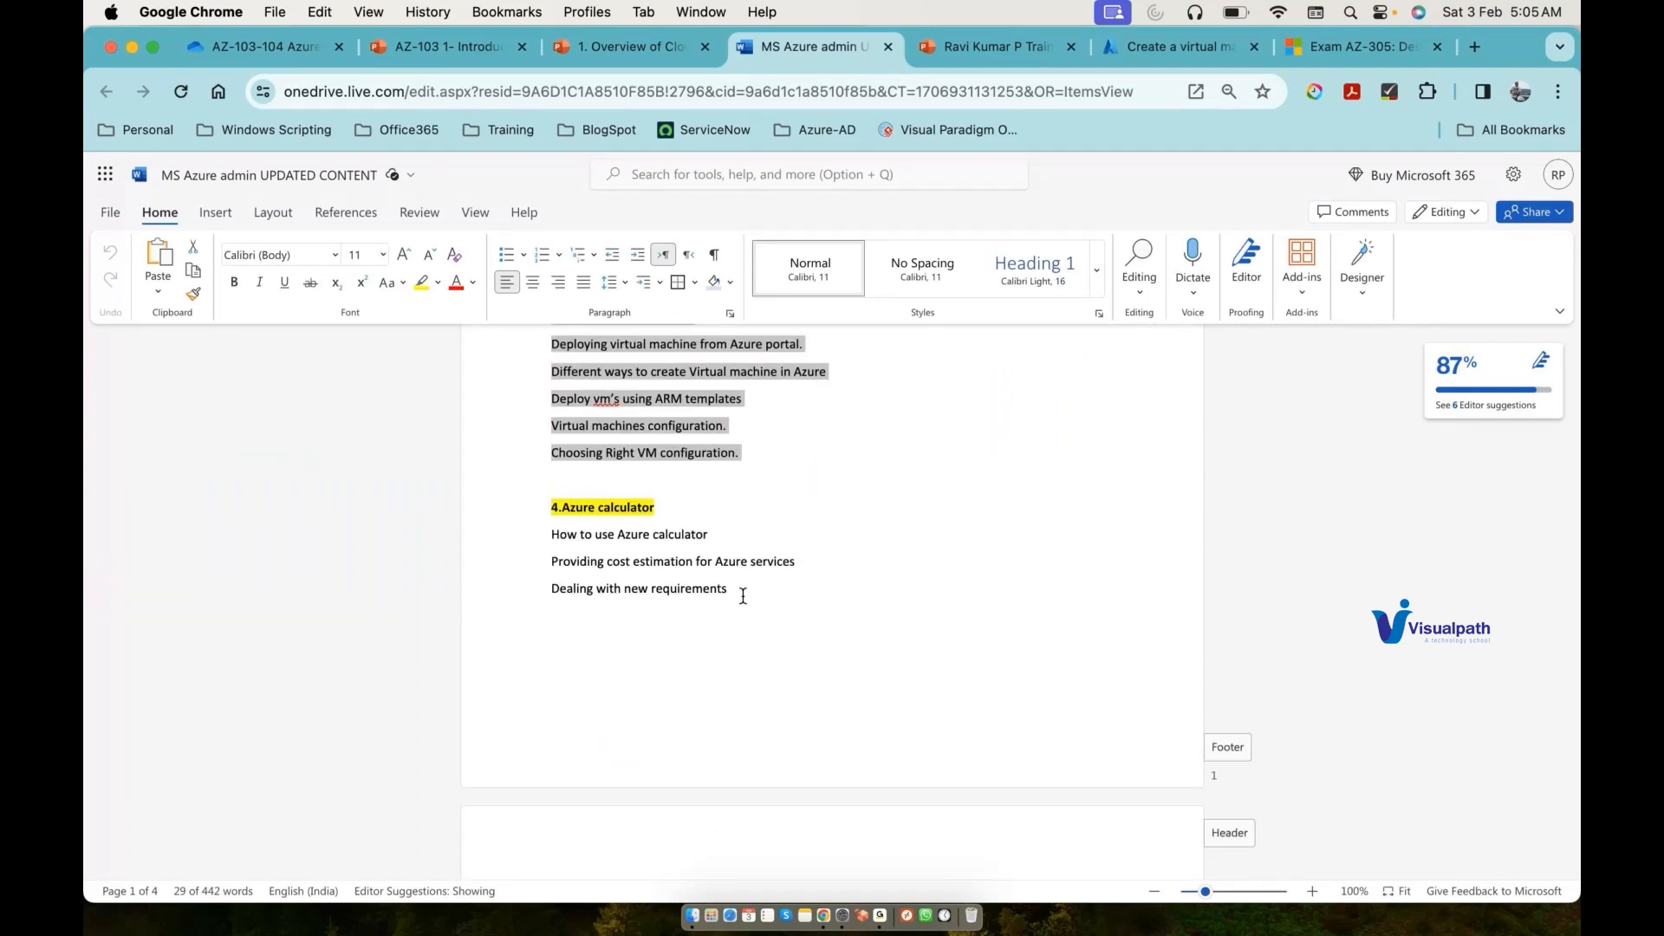
Step: Return to the virtual machine creation form in the Azure portal and look through the available regions
left_click(1176, 54)
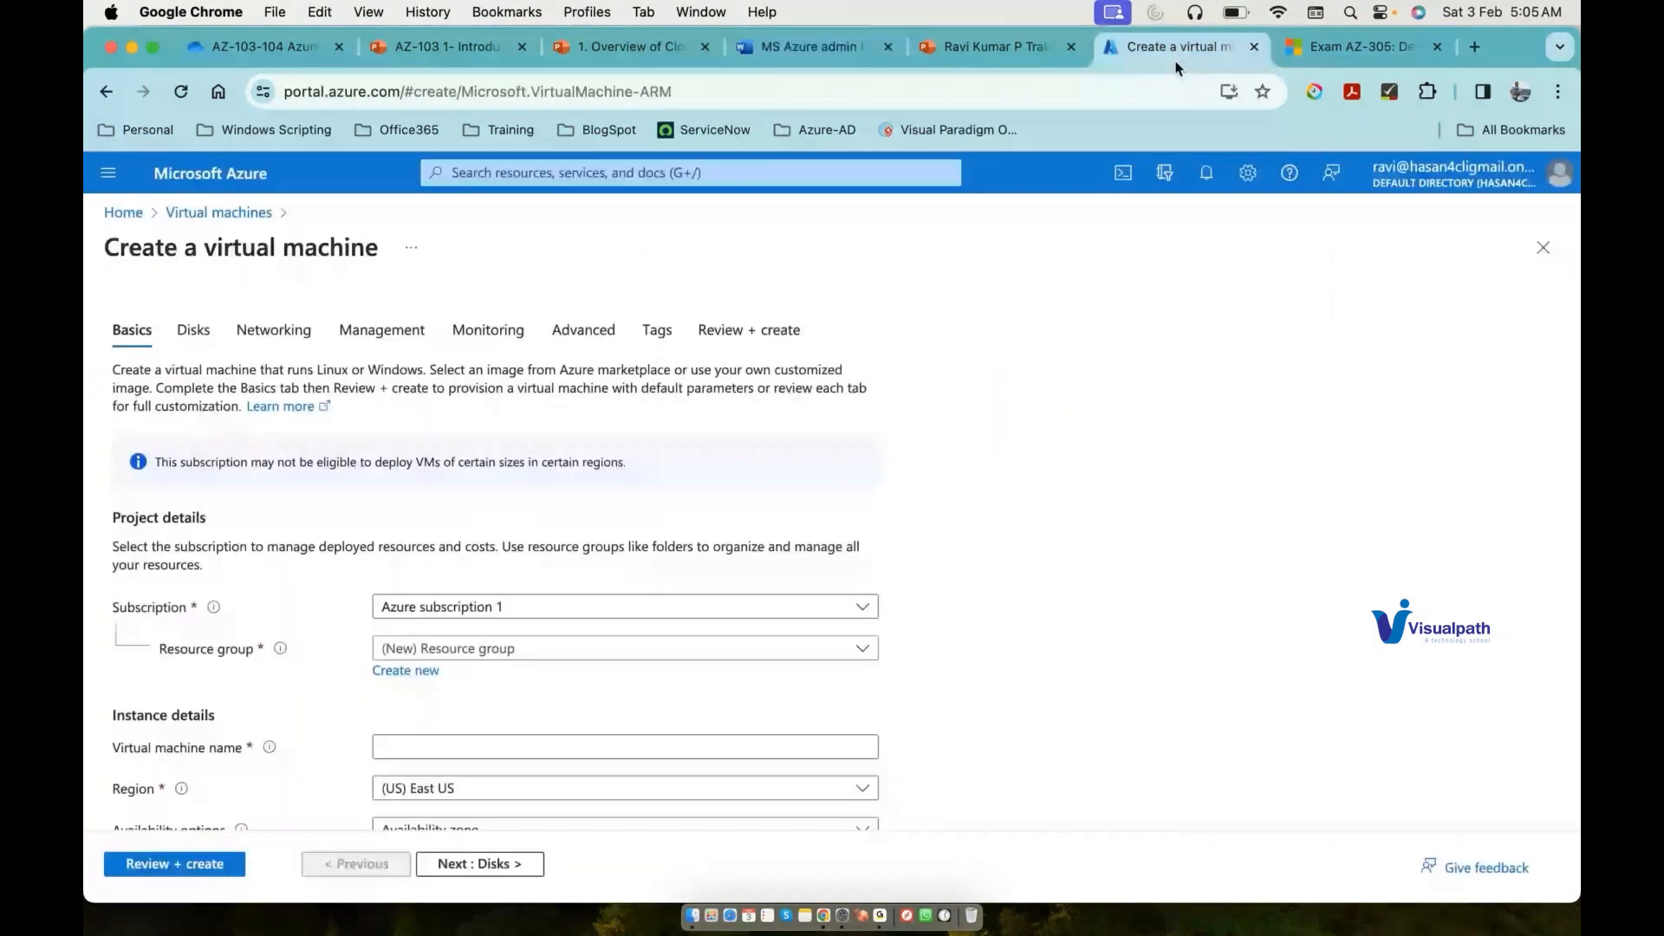
scroll(572, 663, "down", 3)
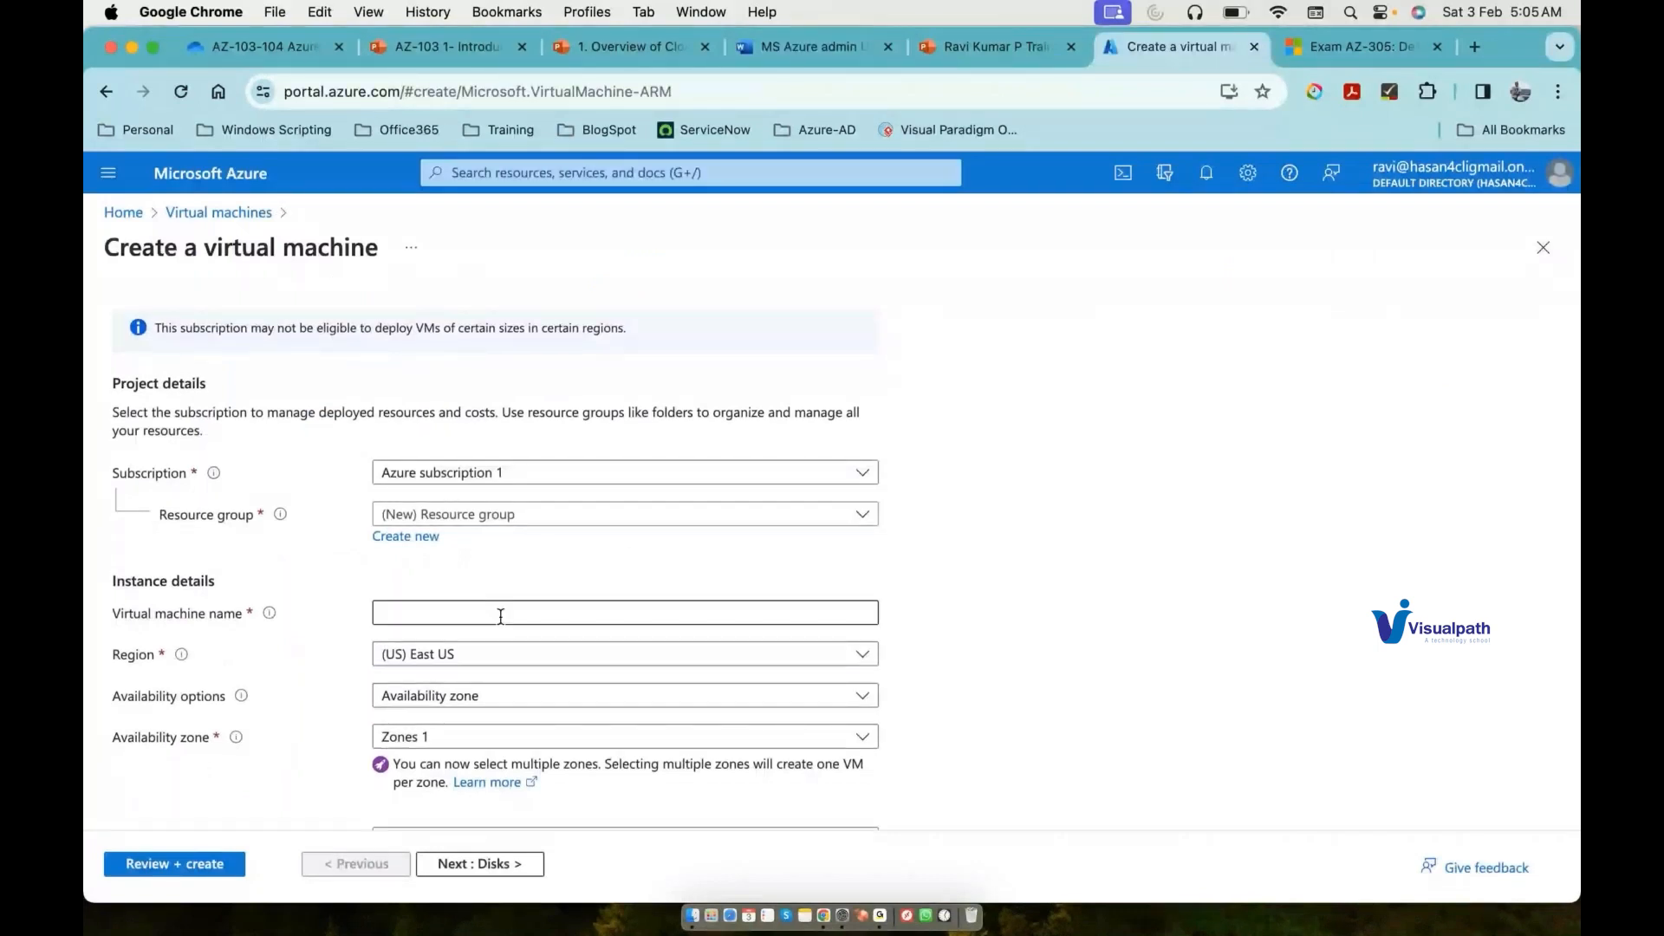
left_click(450, 654)
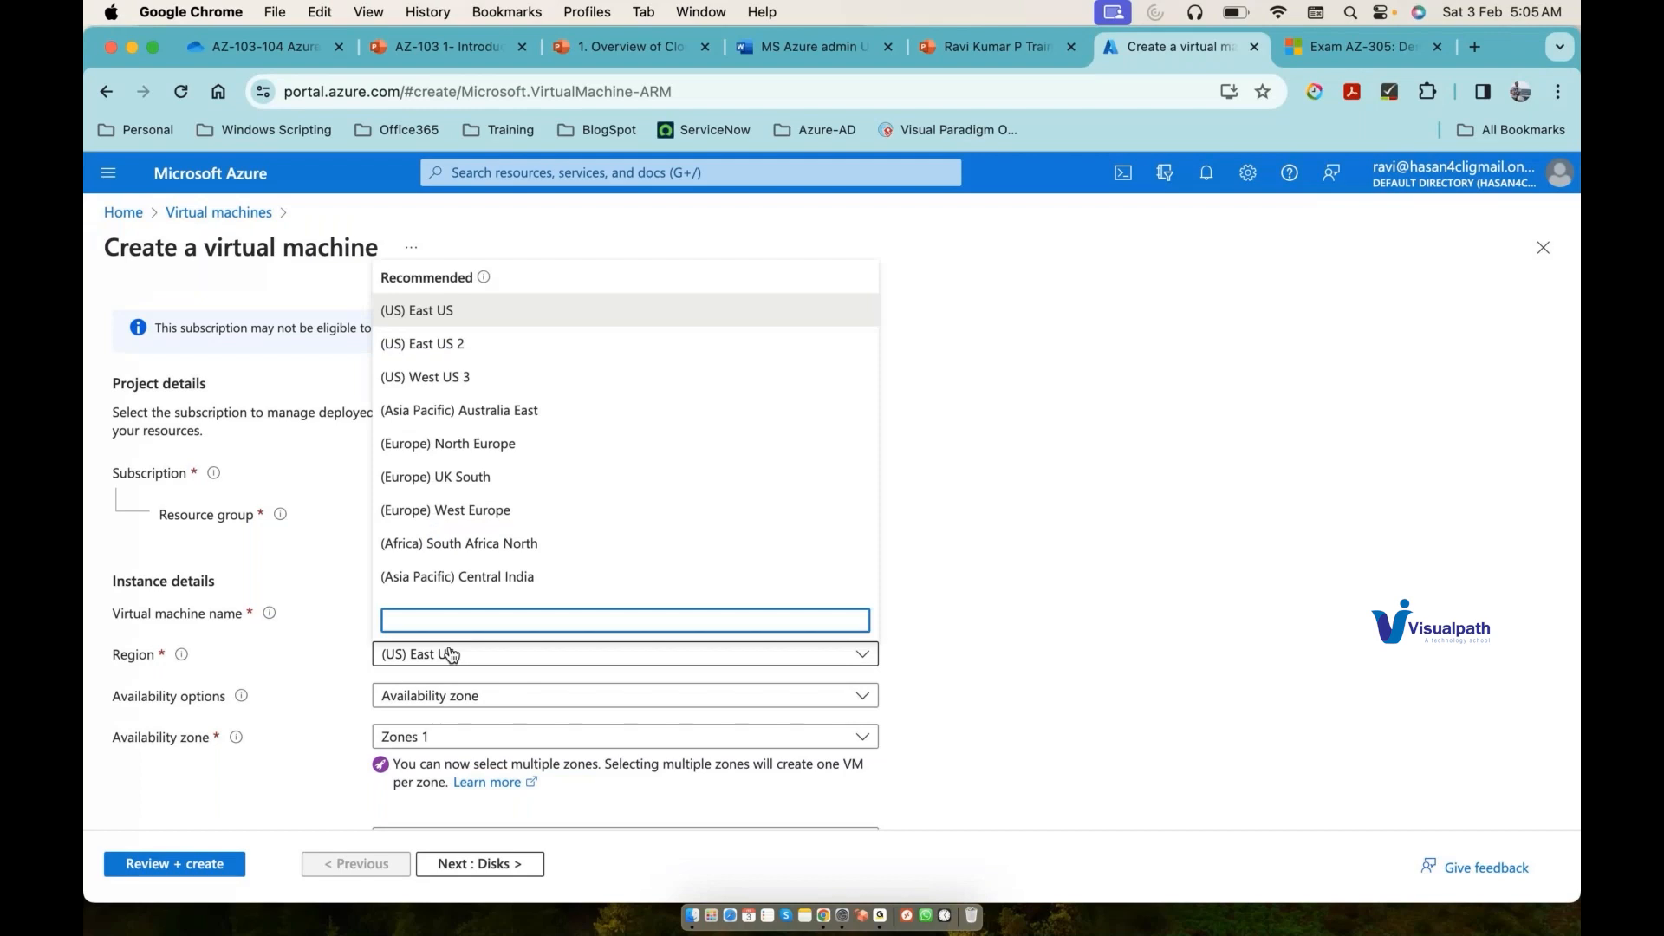
scroll(511, 533, "down", 3)
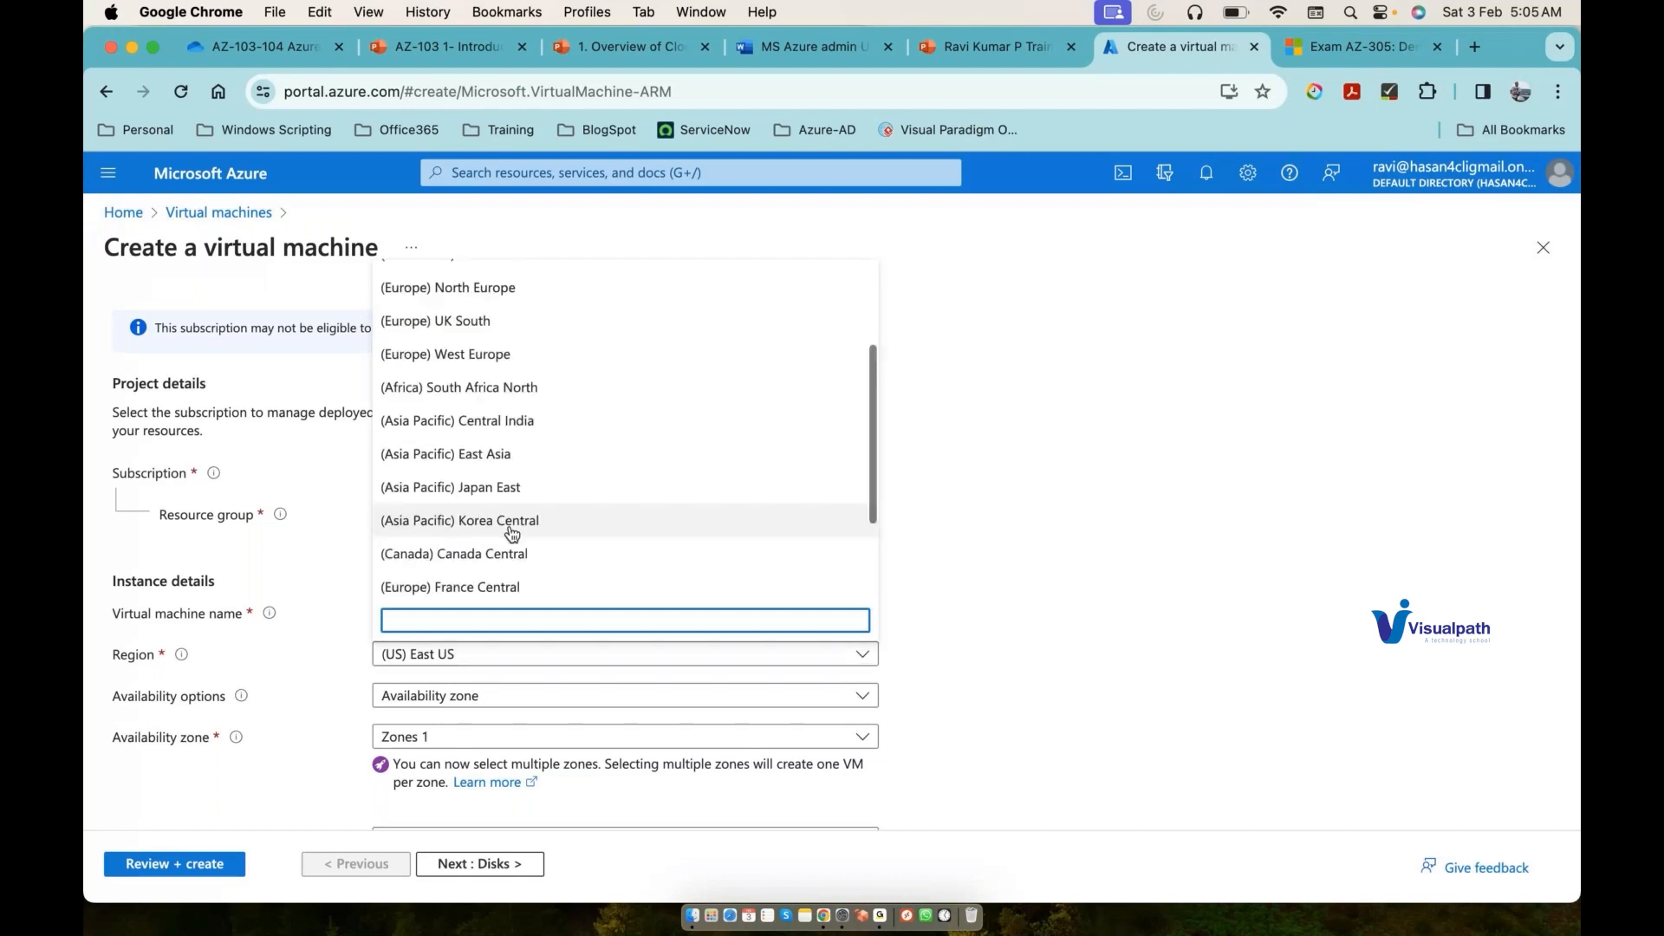
Step: Set the virtual machine's image to Windows Server 2019 Datacenter - x64 Gen2
scroll(684, 572, "down", 4)
left_click(686, 572)
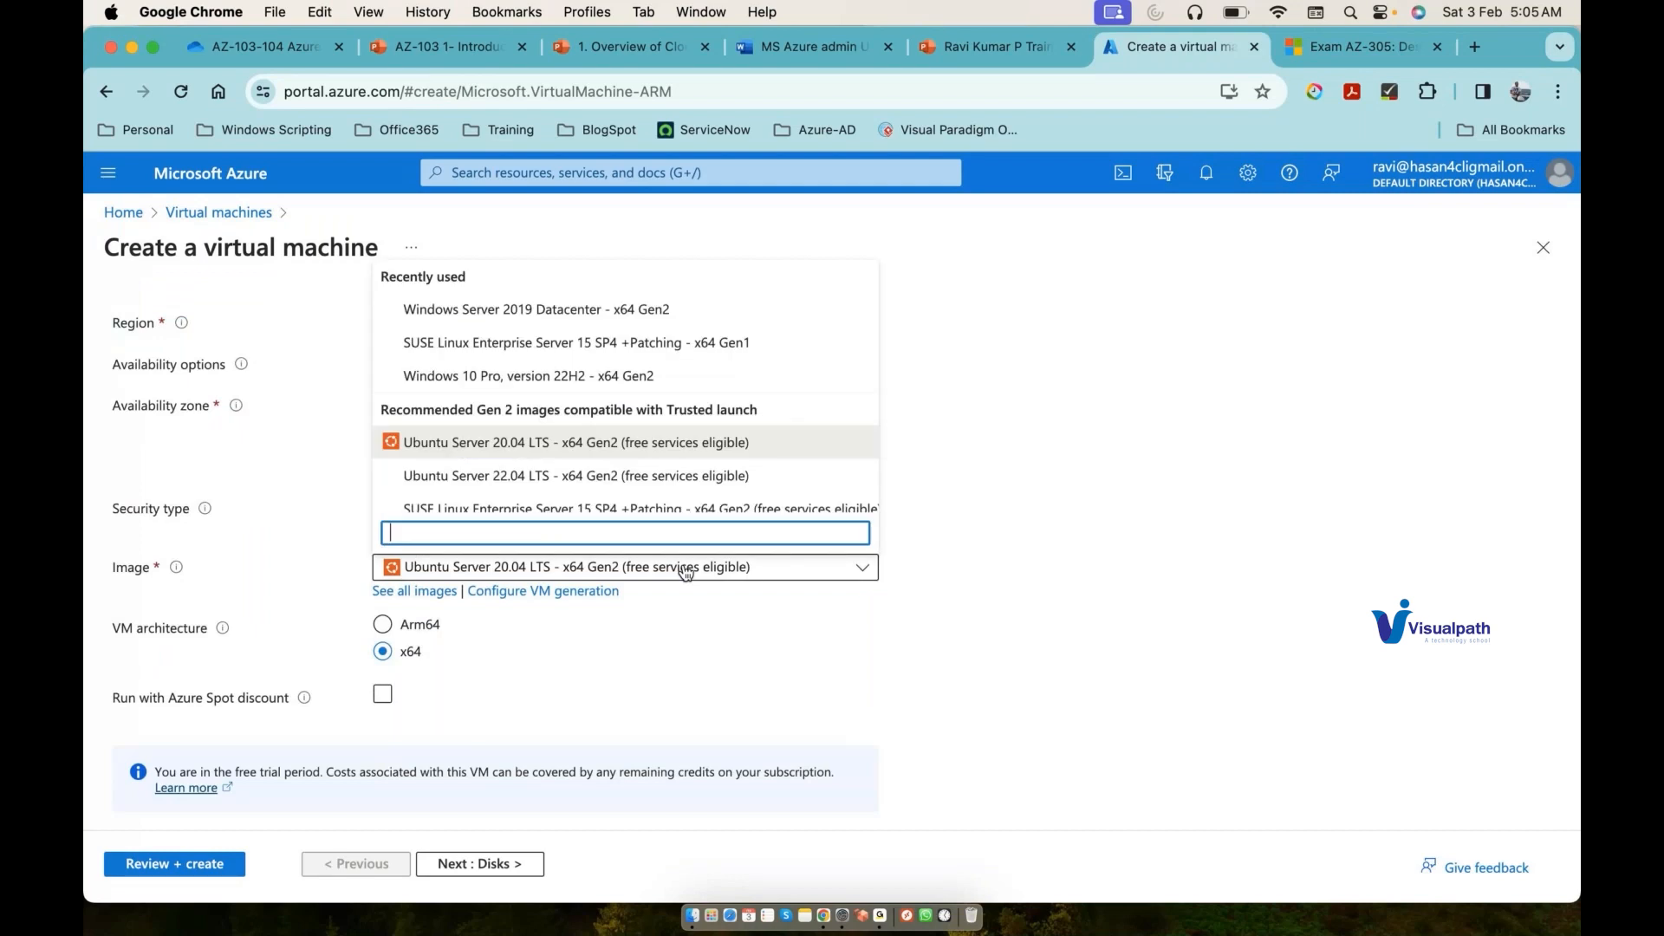
left_click(593, 306)
Step: Examine the selectable virtual machine sizes and their monthly prices
scroll(933, 662, "down", 3)
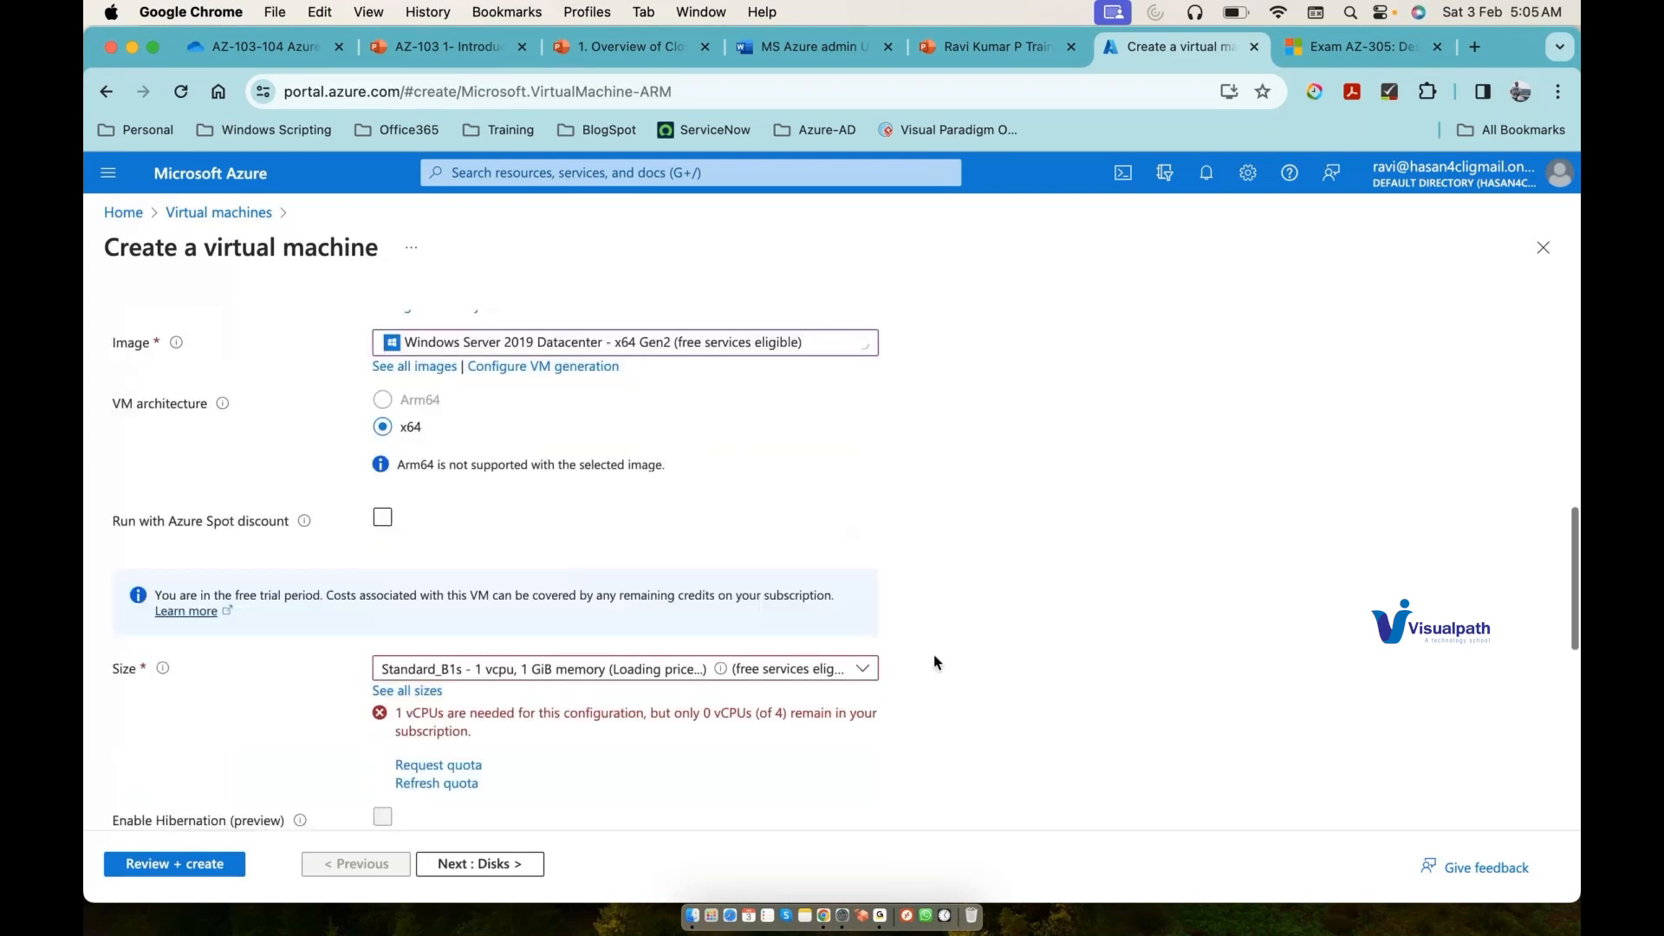
scroll(933, 662, "down", 1)
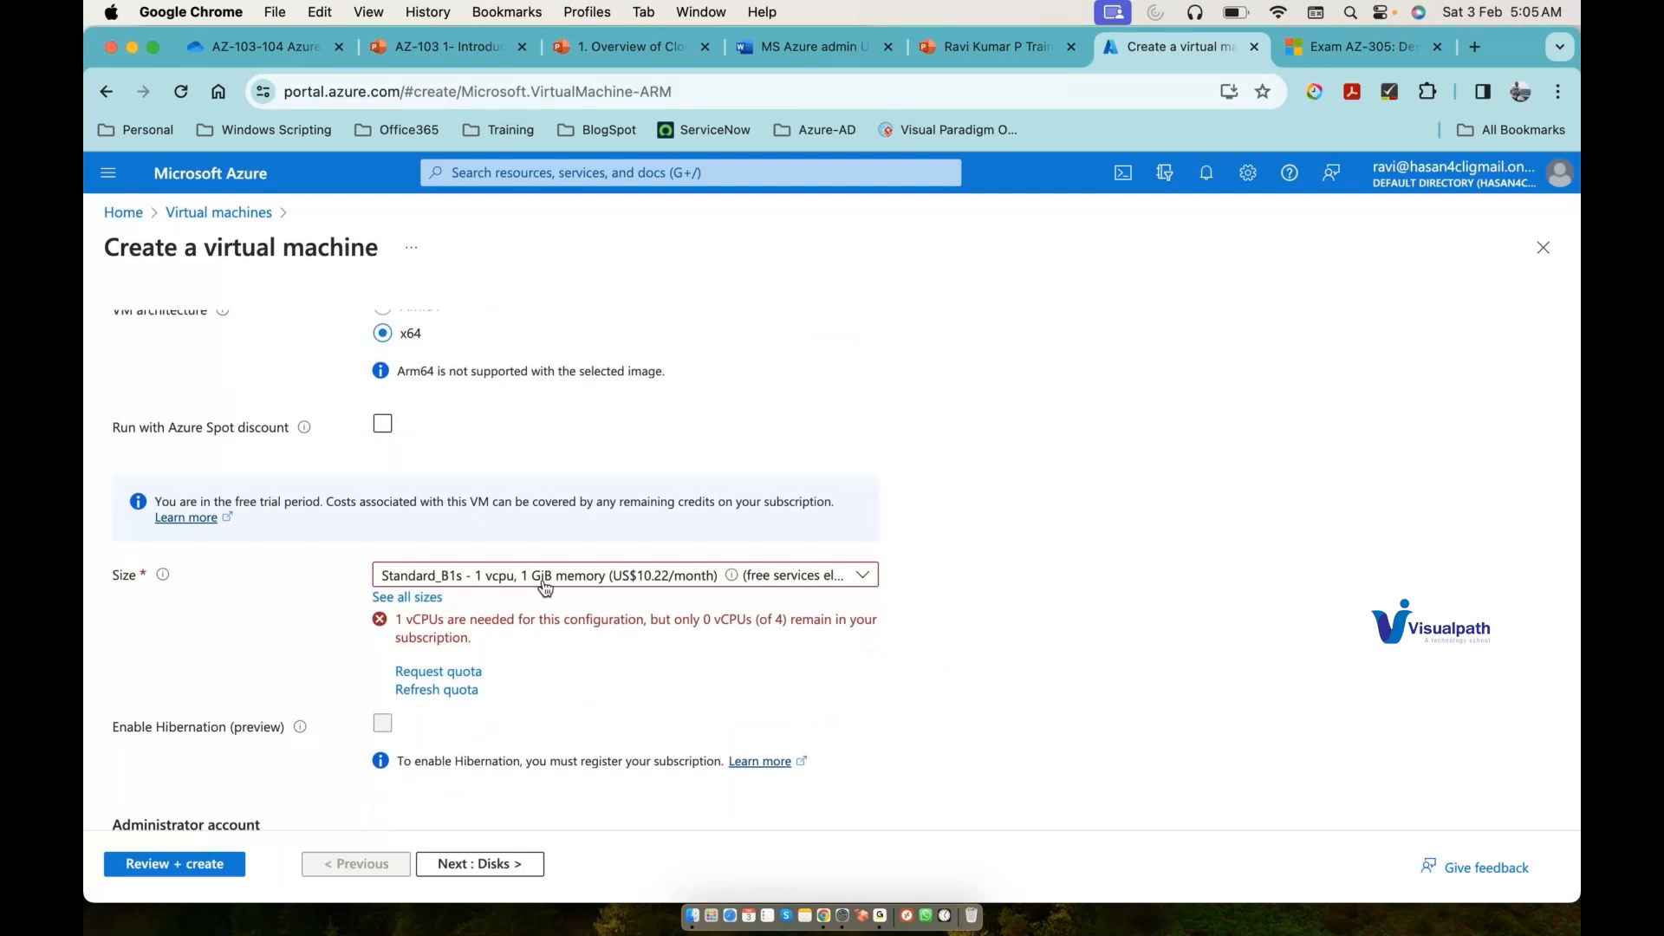
left_click(545, 576)
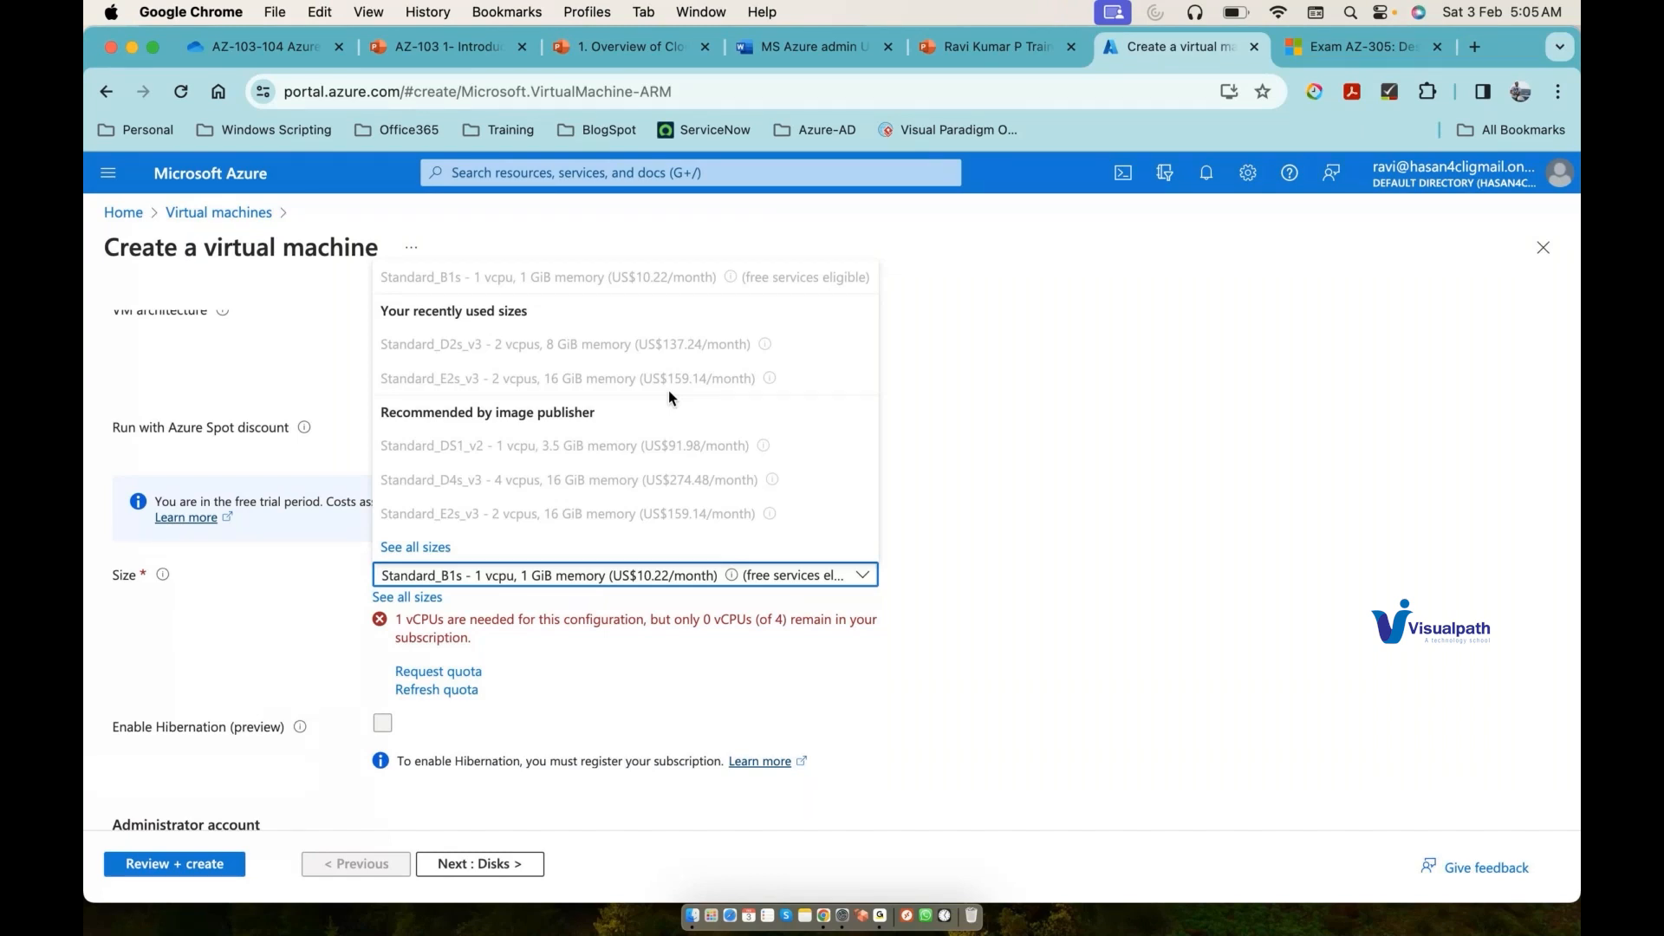
Step: Search the web for "azure calculator" in a new browser tab and open the Azure Pricing Calculator site
left_click(1471, 52)
type("az ca")
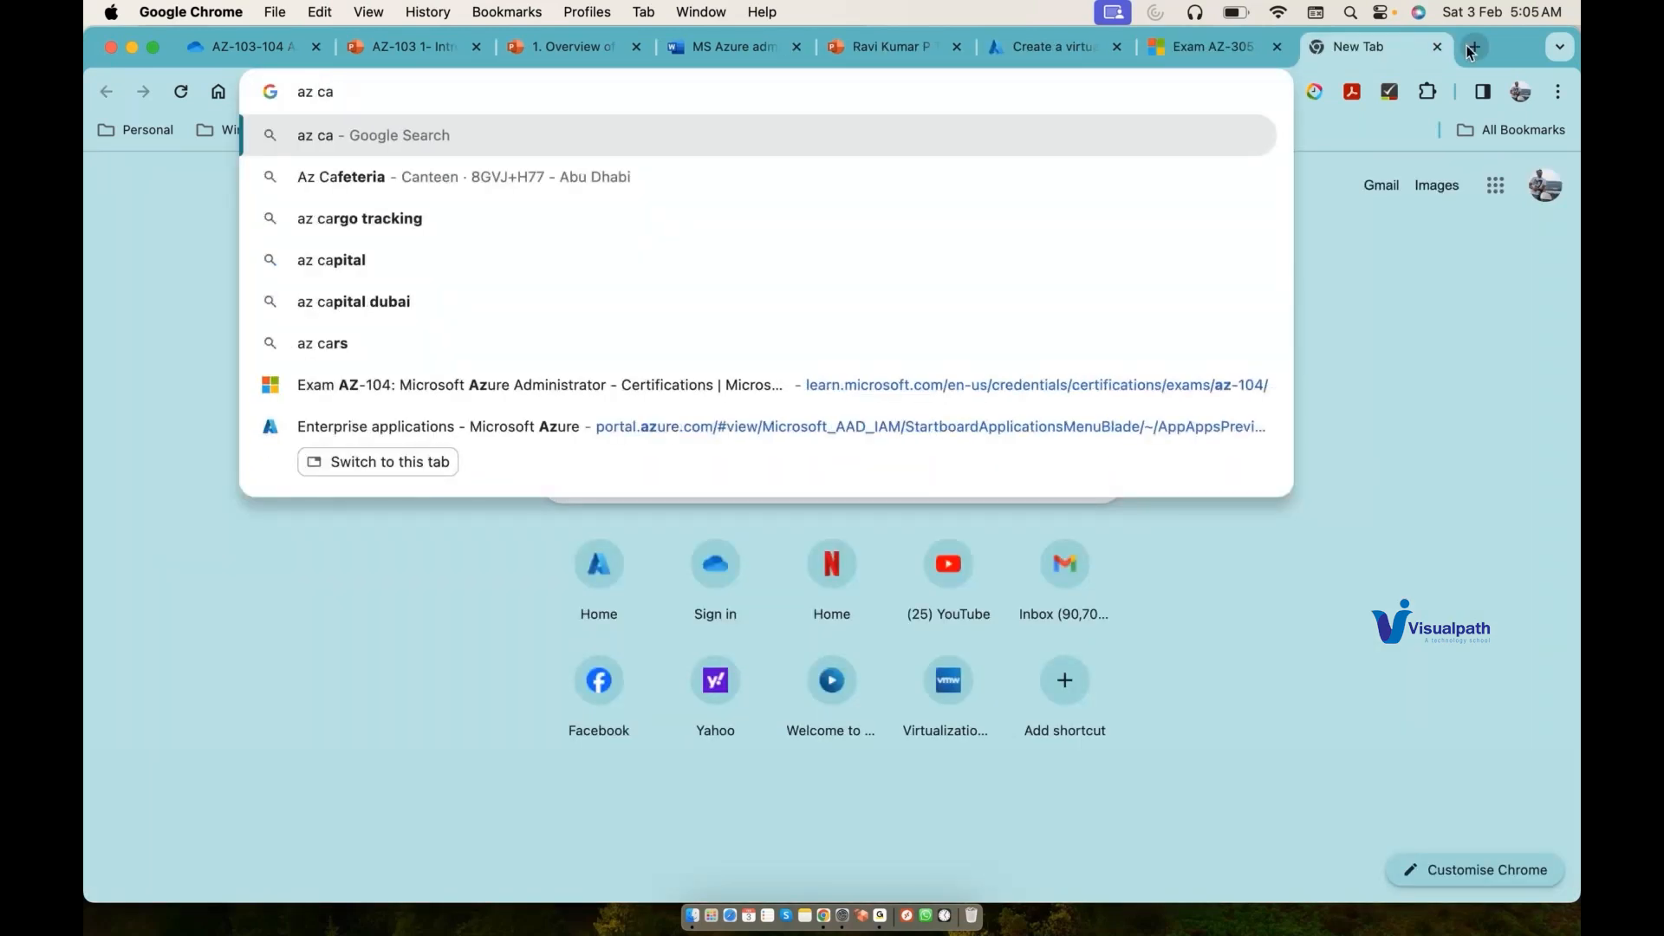
type("lcu")
key("Down")
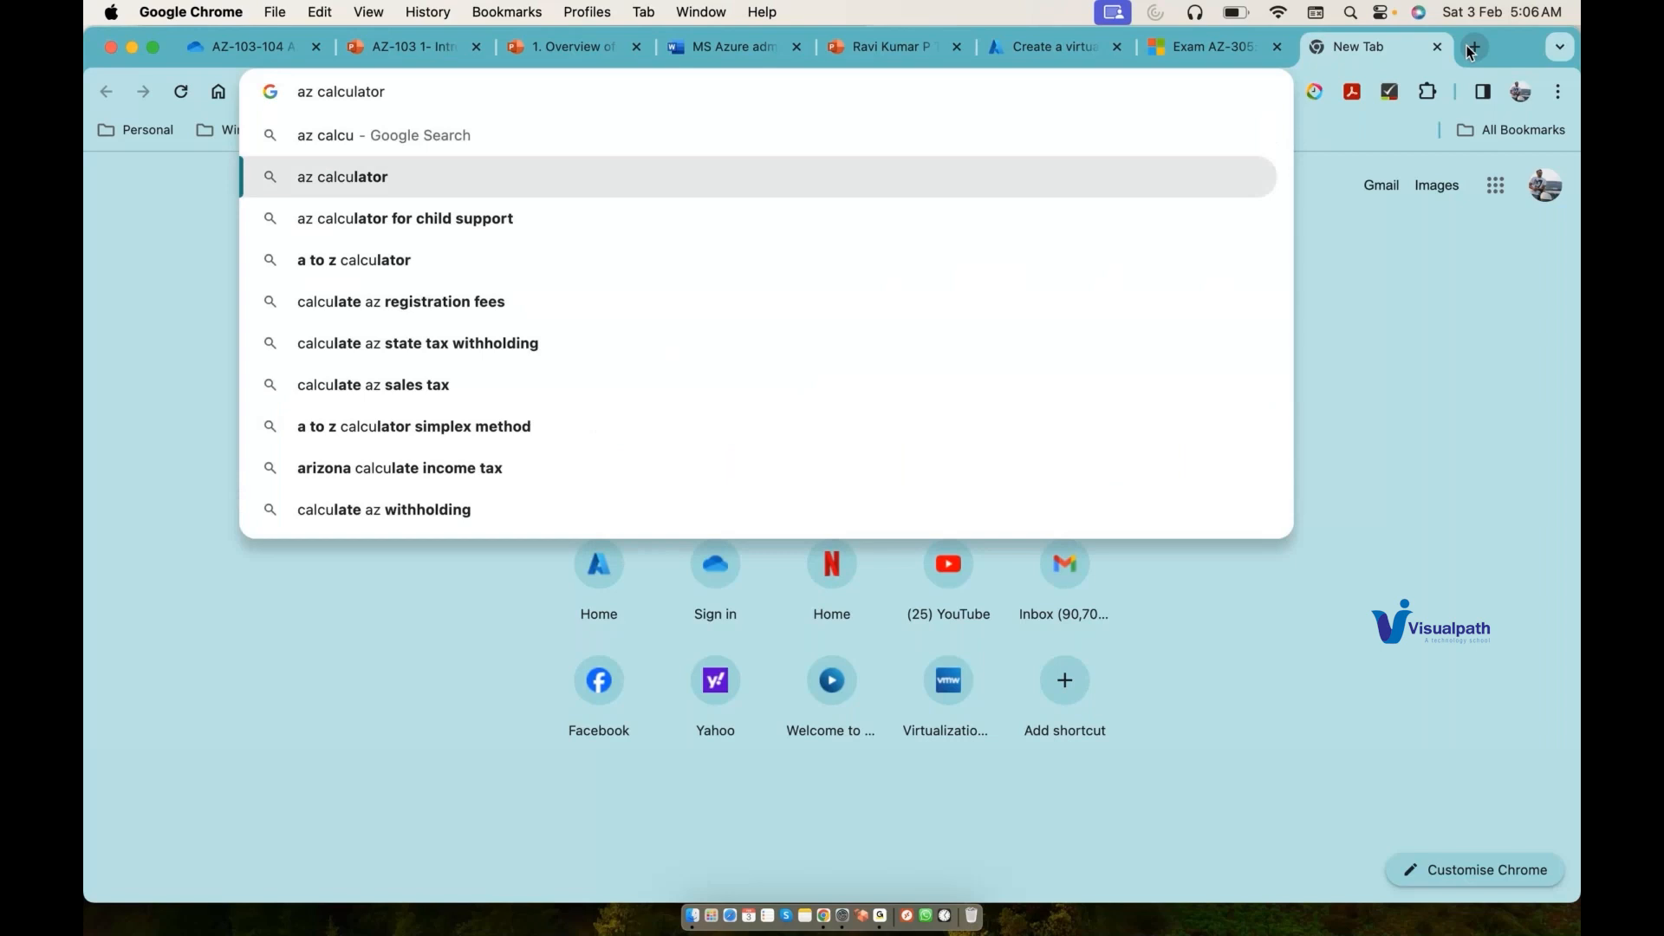
key("Return")
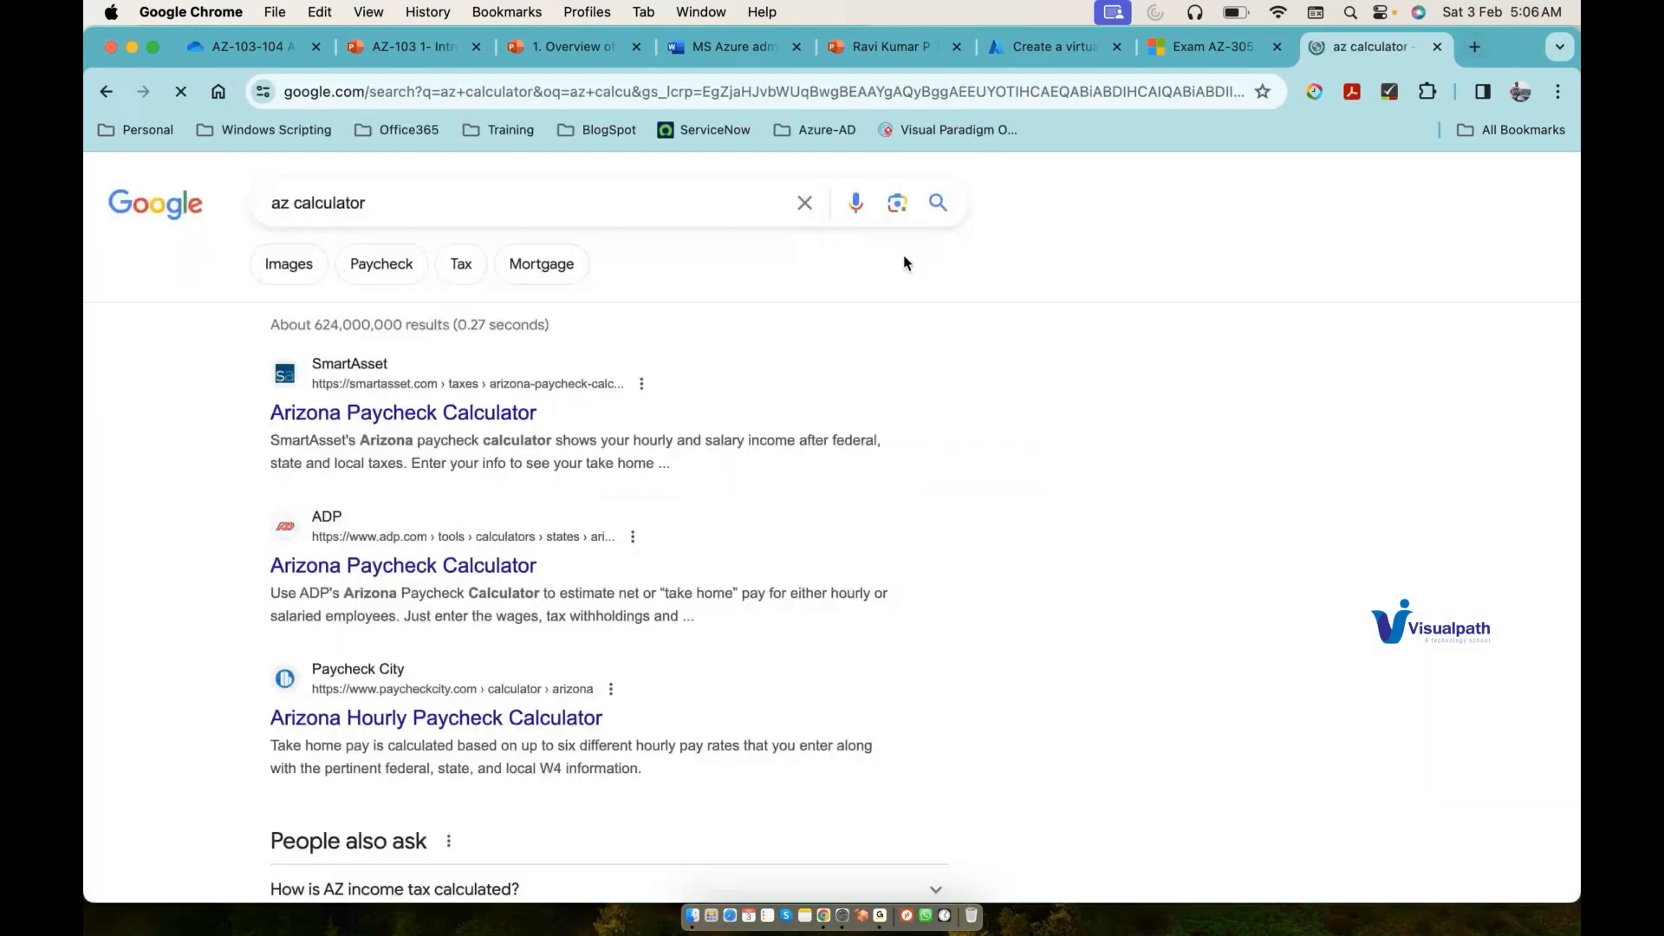
left_click(284, 203)
type("ure")
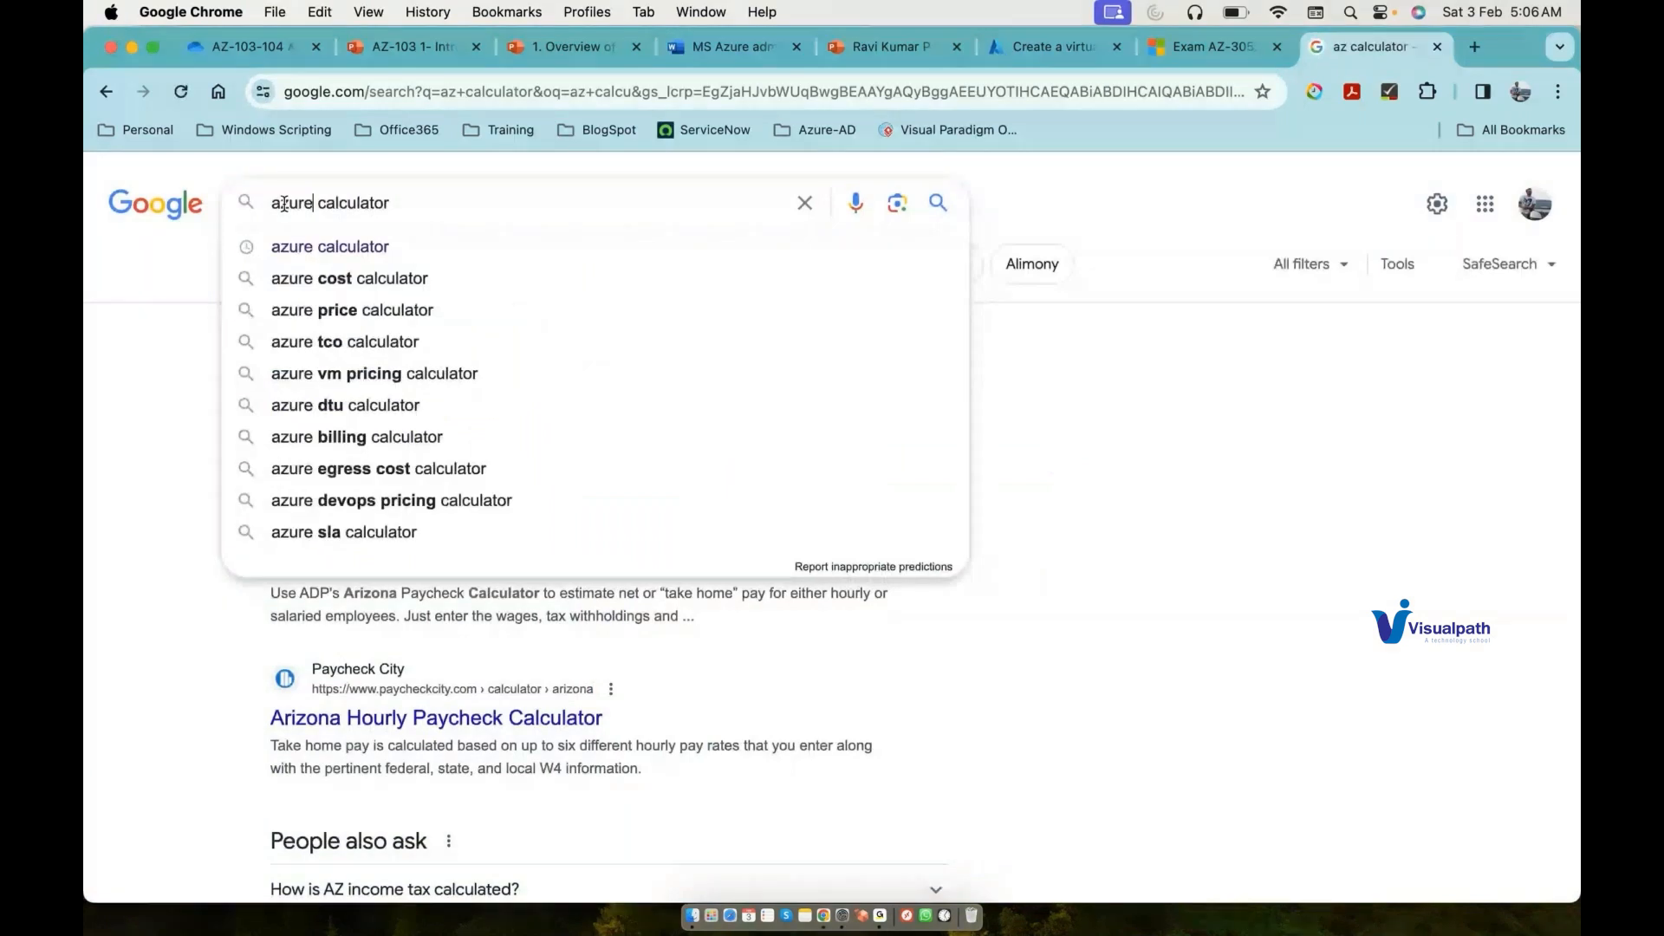
key("Return")
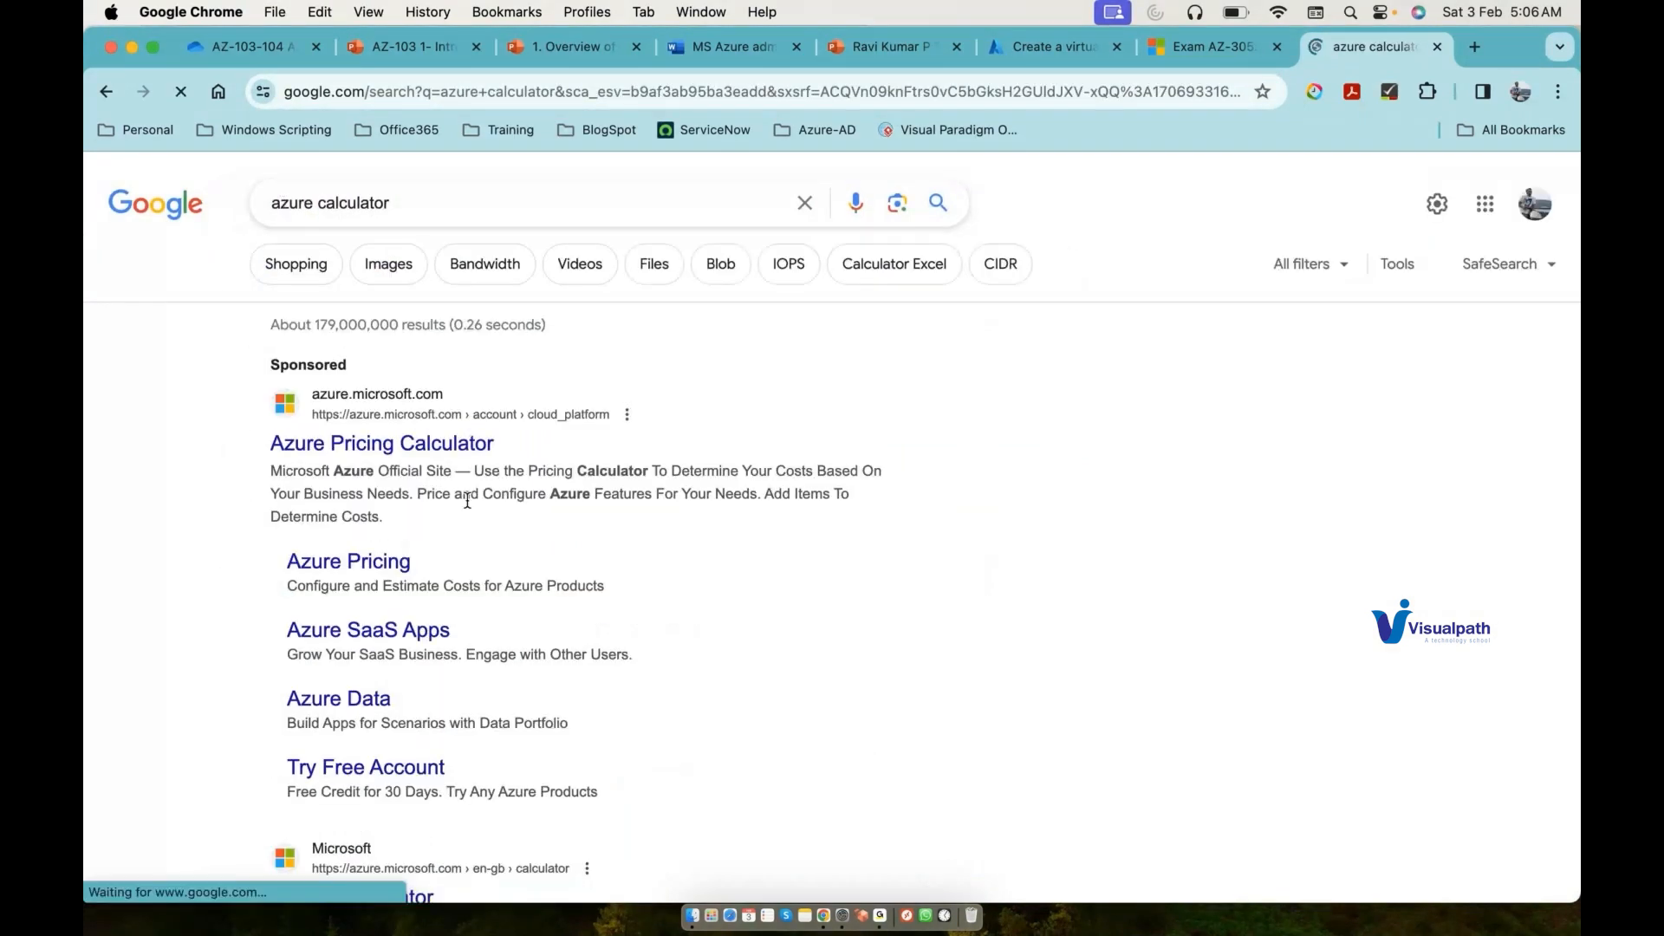
left_click(399, 447)
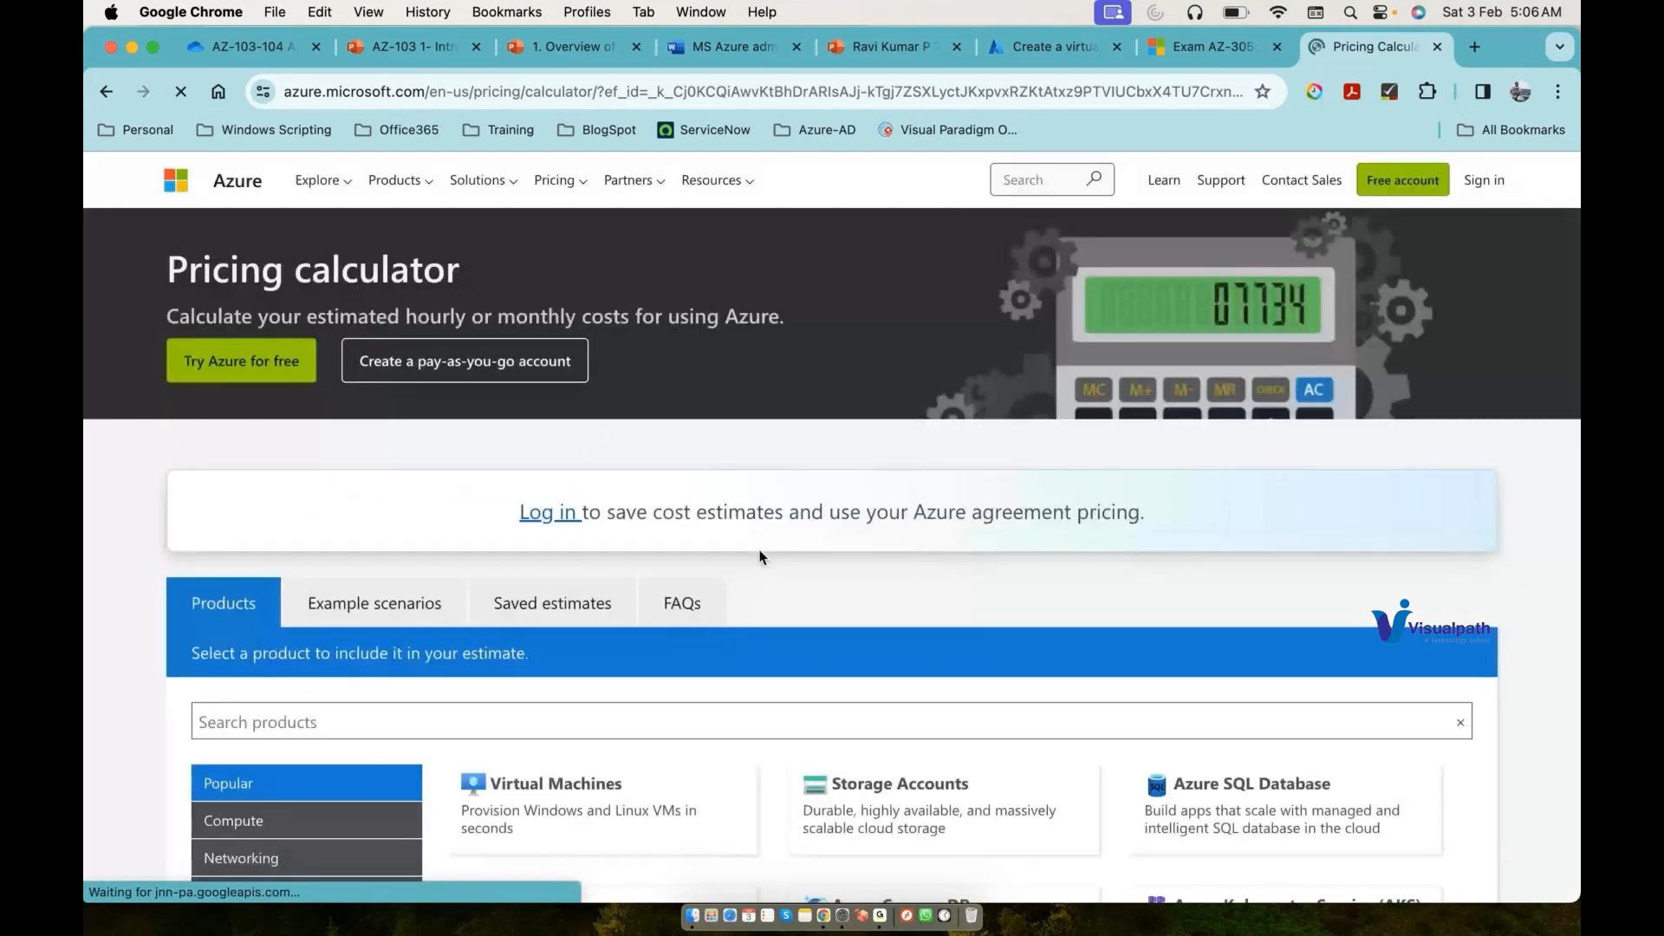
Step: Add a new estimate in the pricing calculator and delete the PayrollAppProject estimate without saving it
scroll(638, 481, "down", 5)
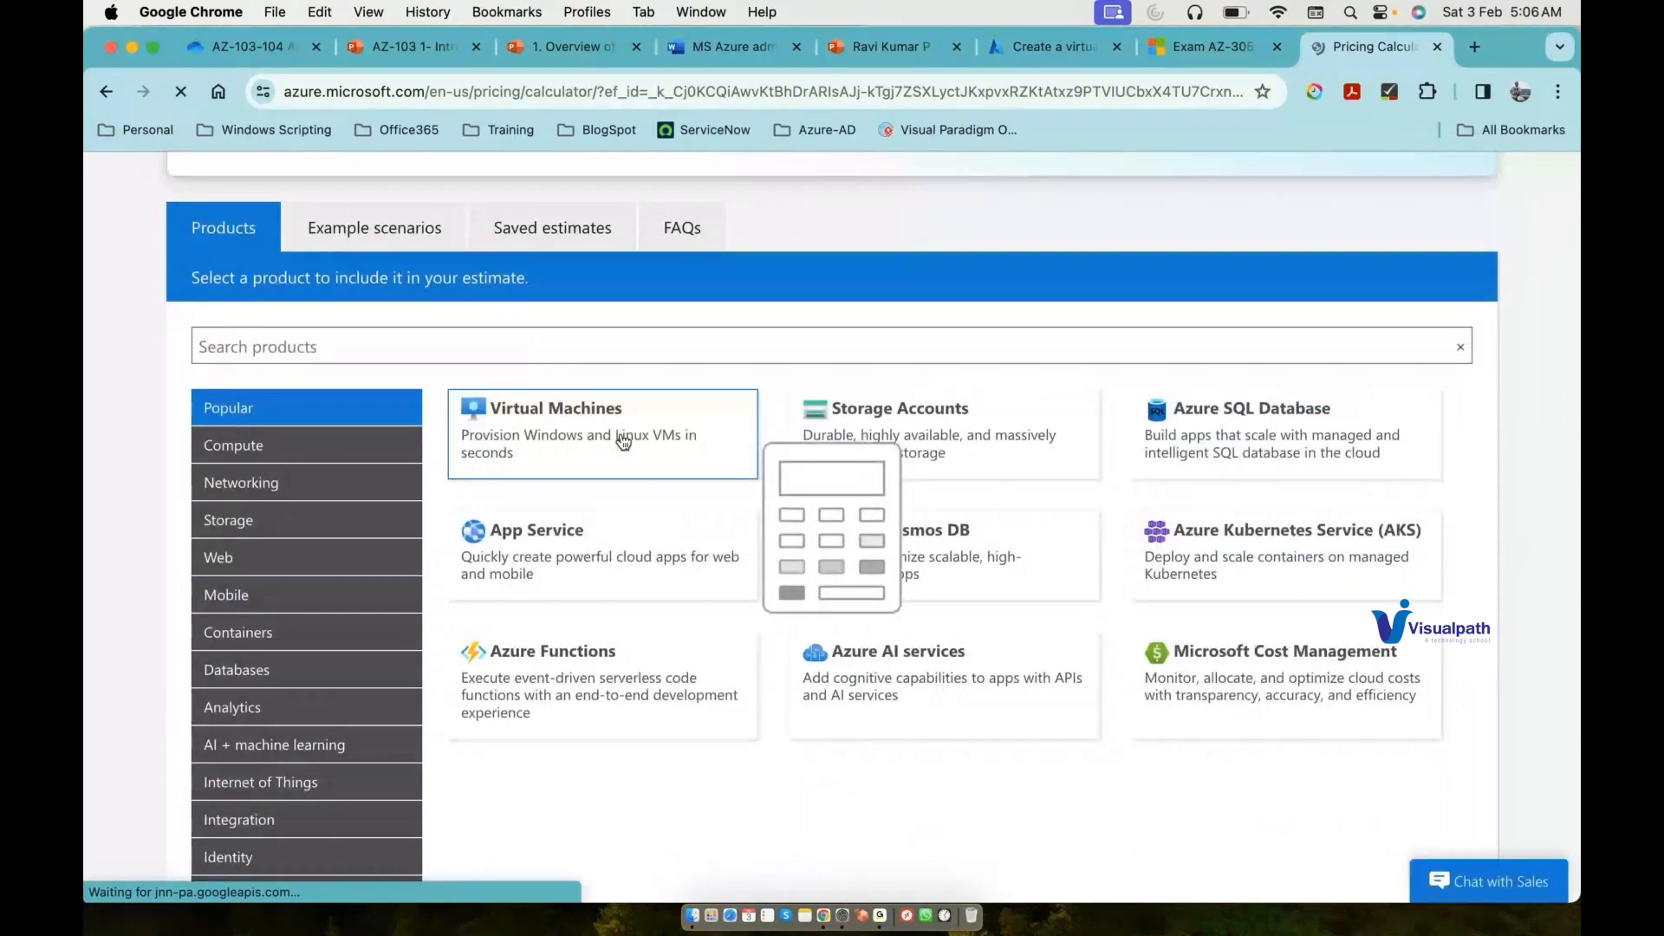
scroll(622, 441, "down", 10)
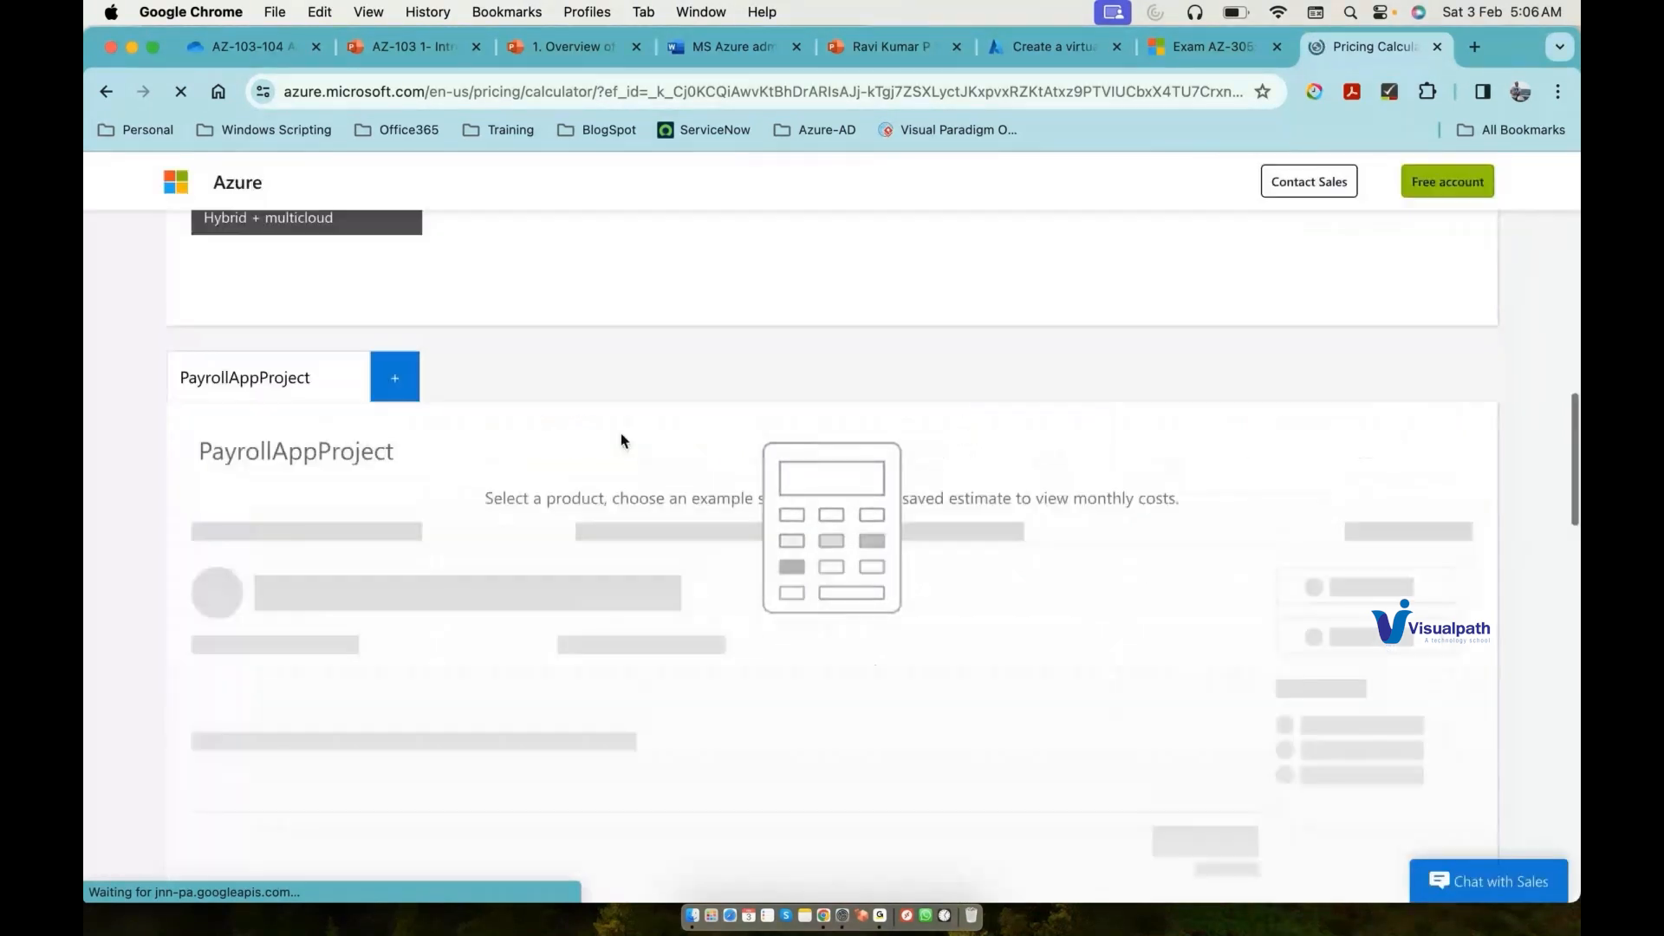
left_click(401, 384)
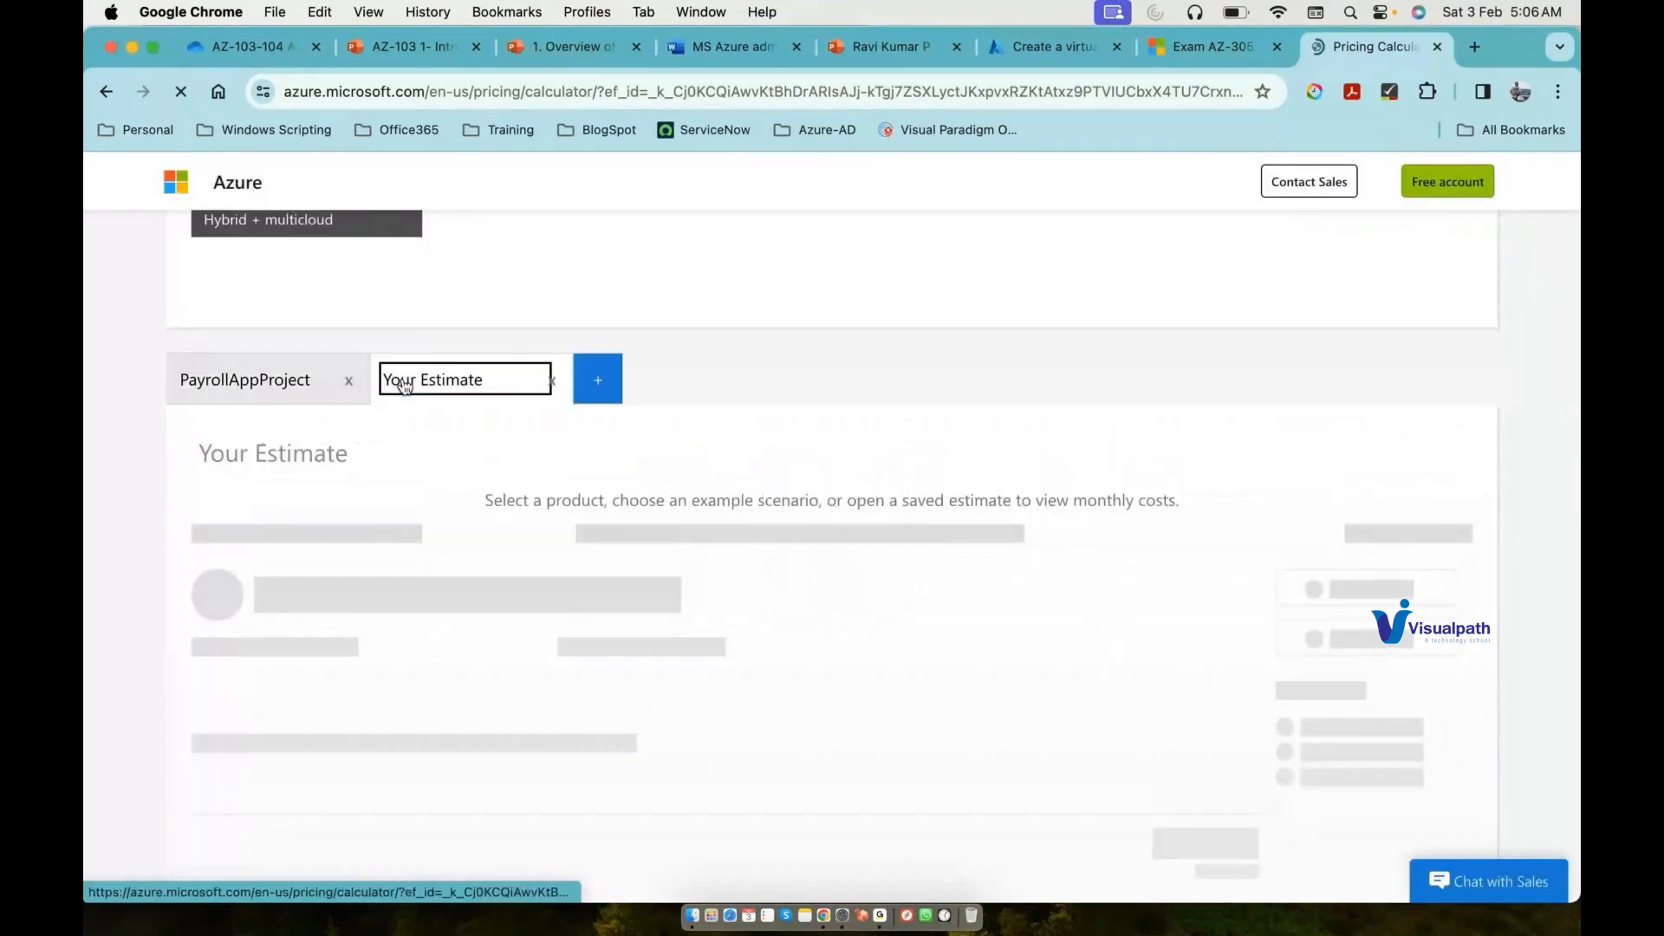
left_click(349, 383)
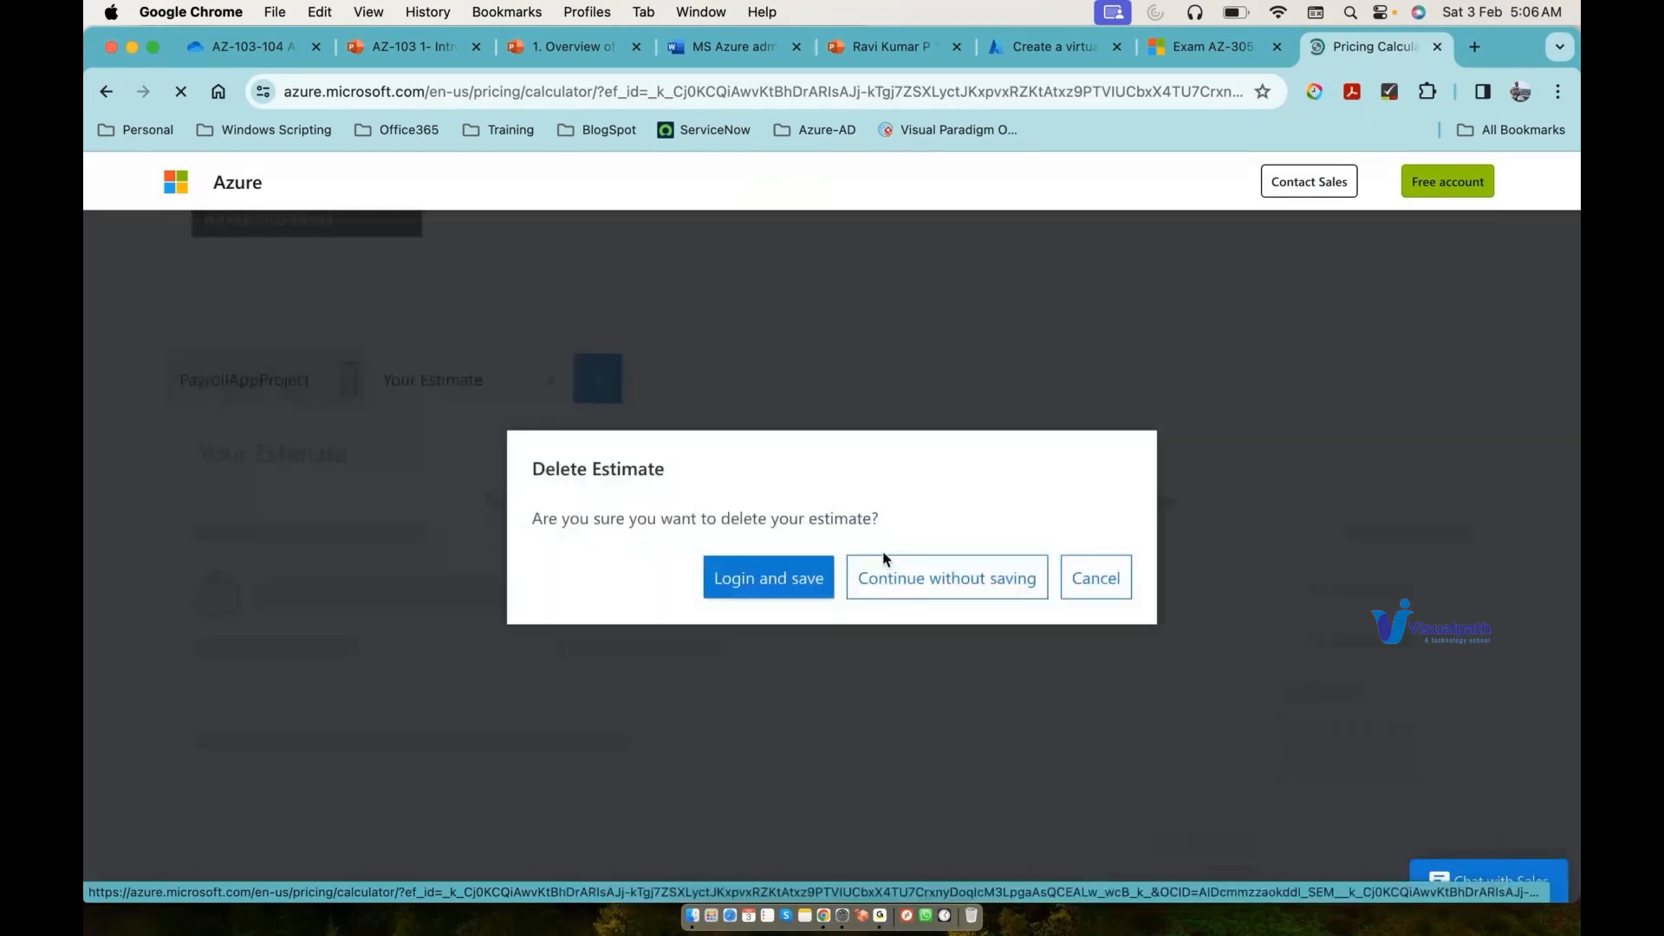
left_click(879, 572)
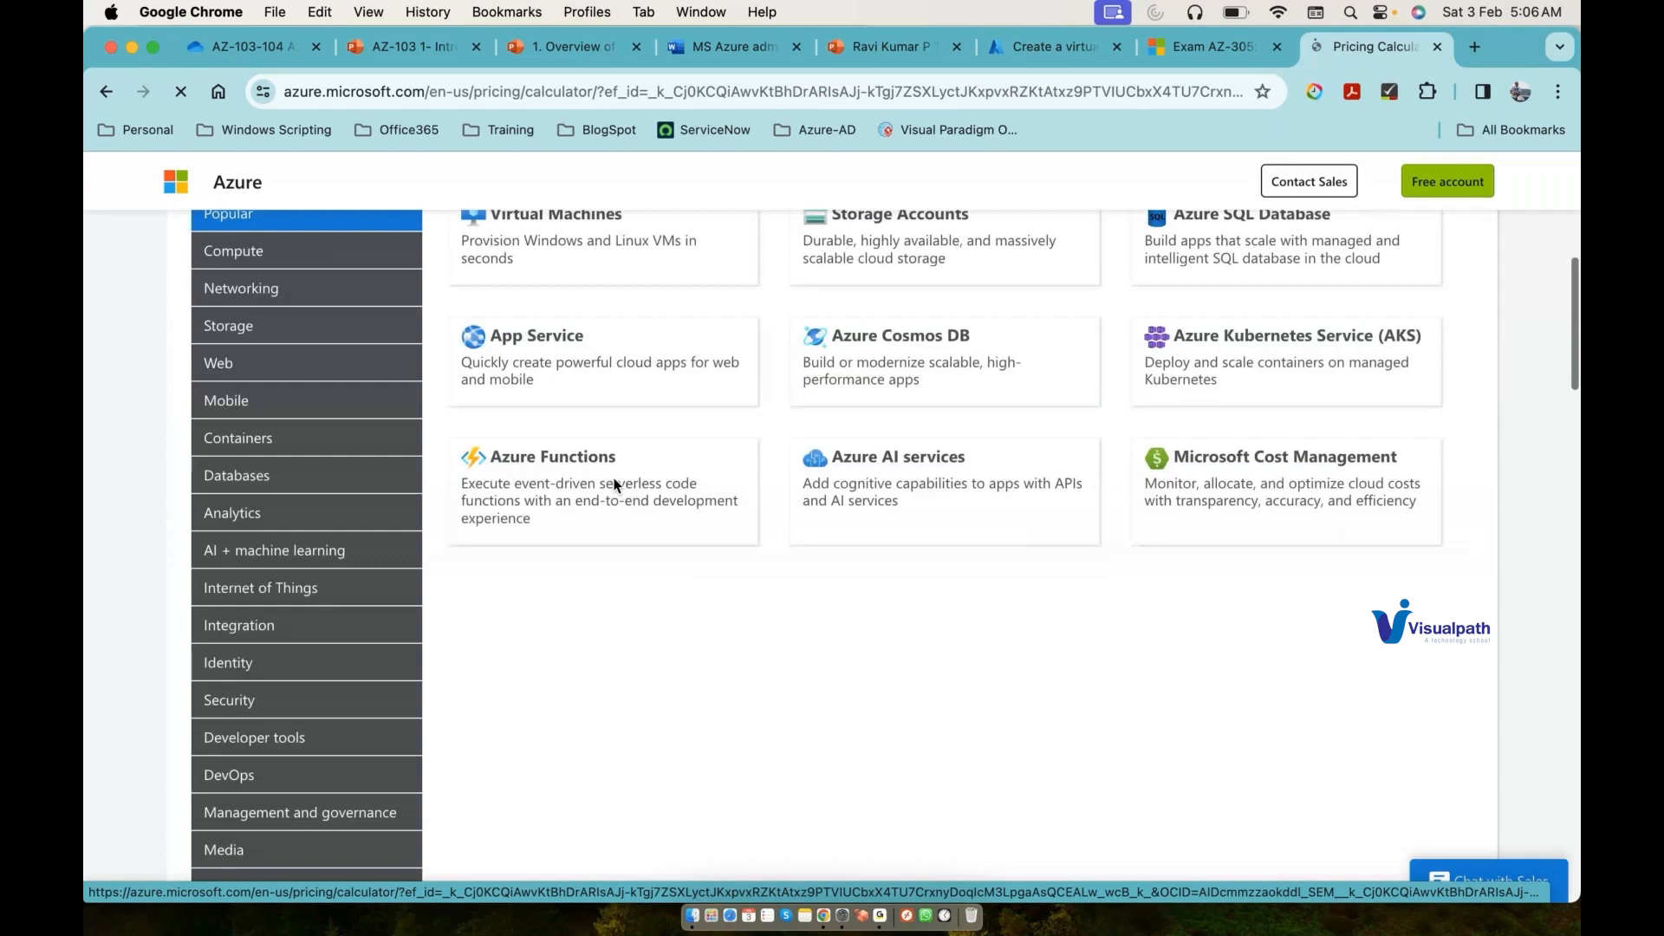
Step: Add the Virtual Machines product to the estimate and dismiss the limited time offer over its configuration
scroll(615, 486, "up", 3)
left_click(557, 466)
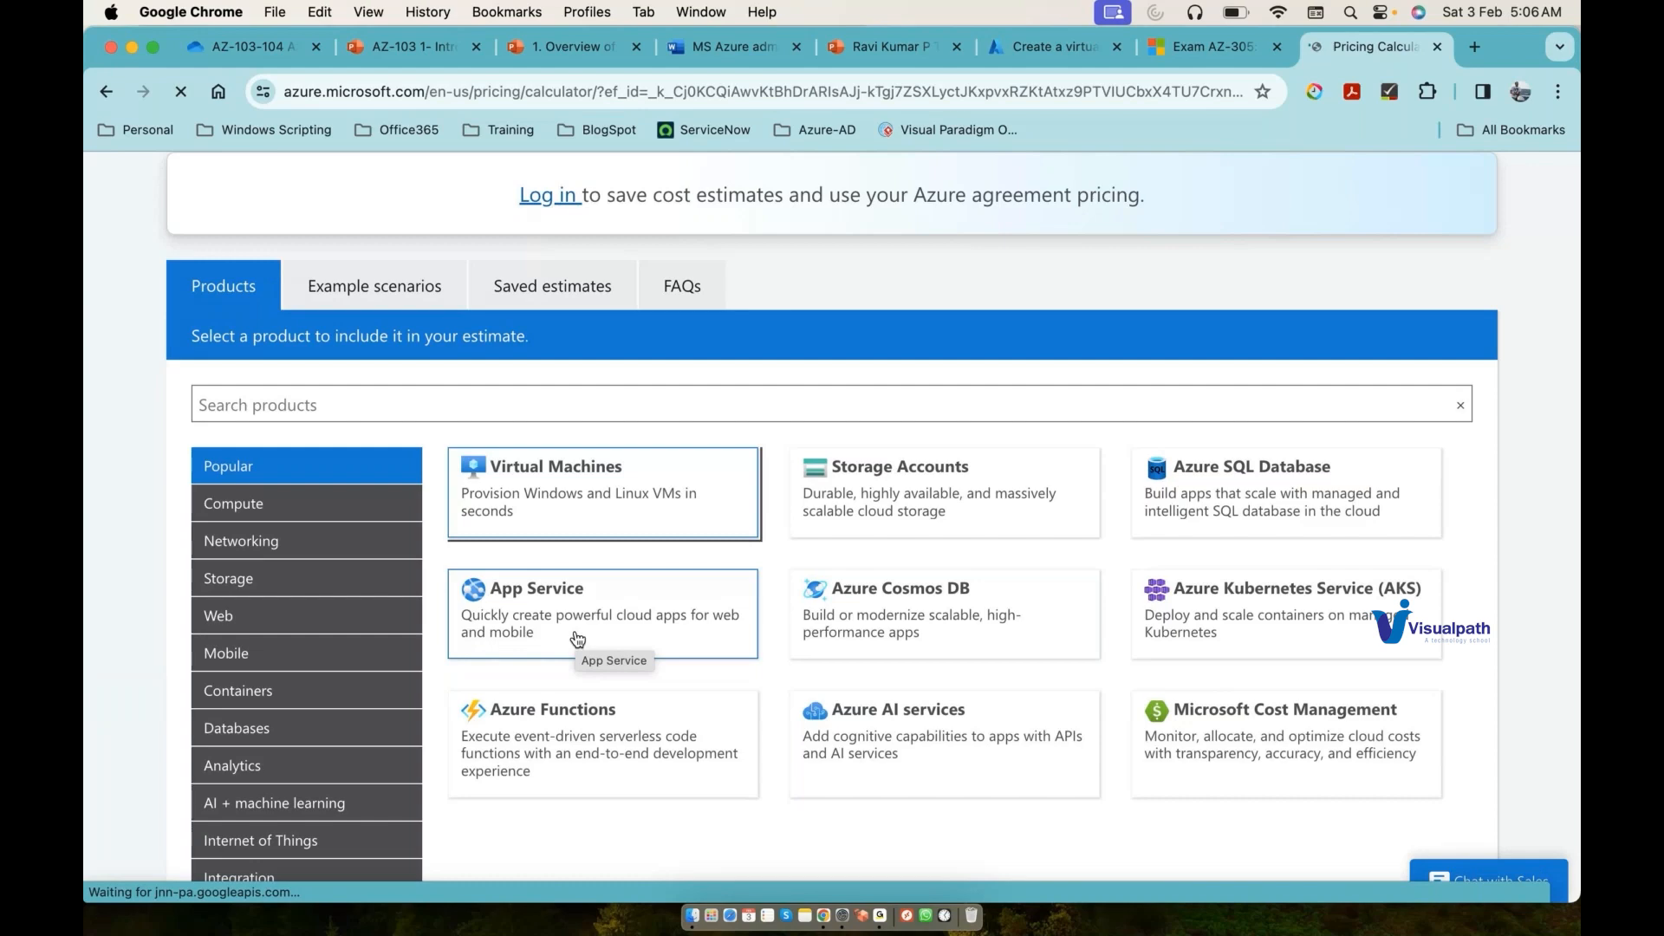
scroll(578, 640, "down", 9)
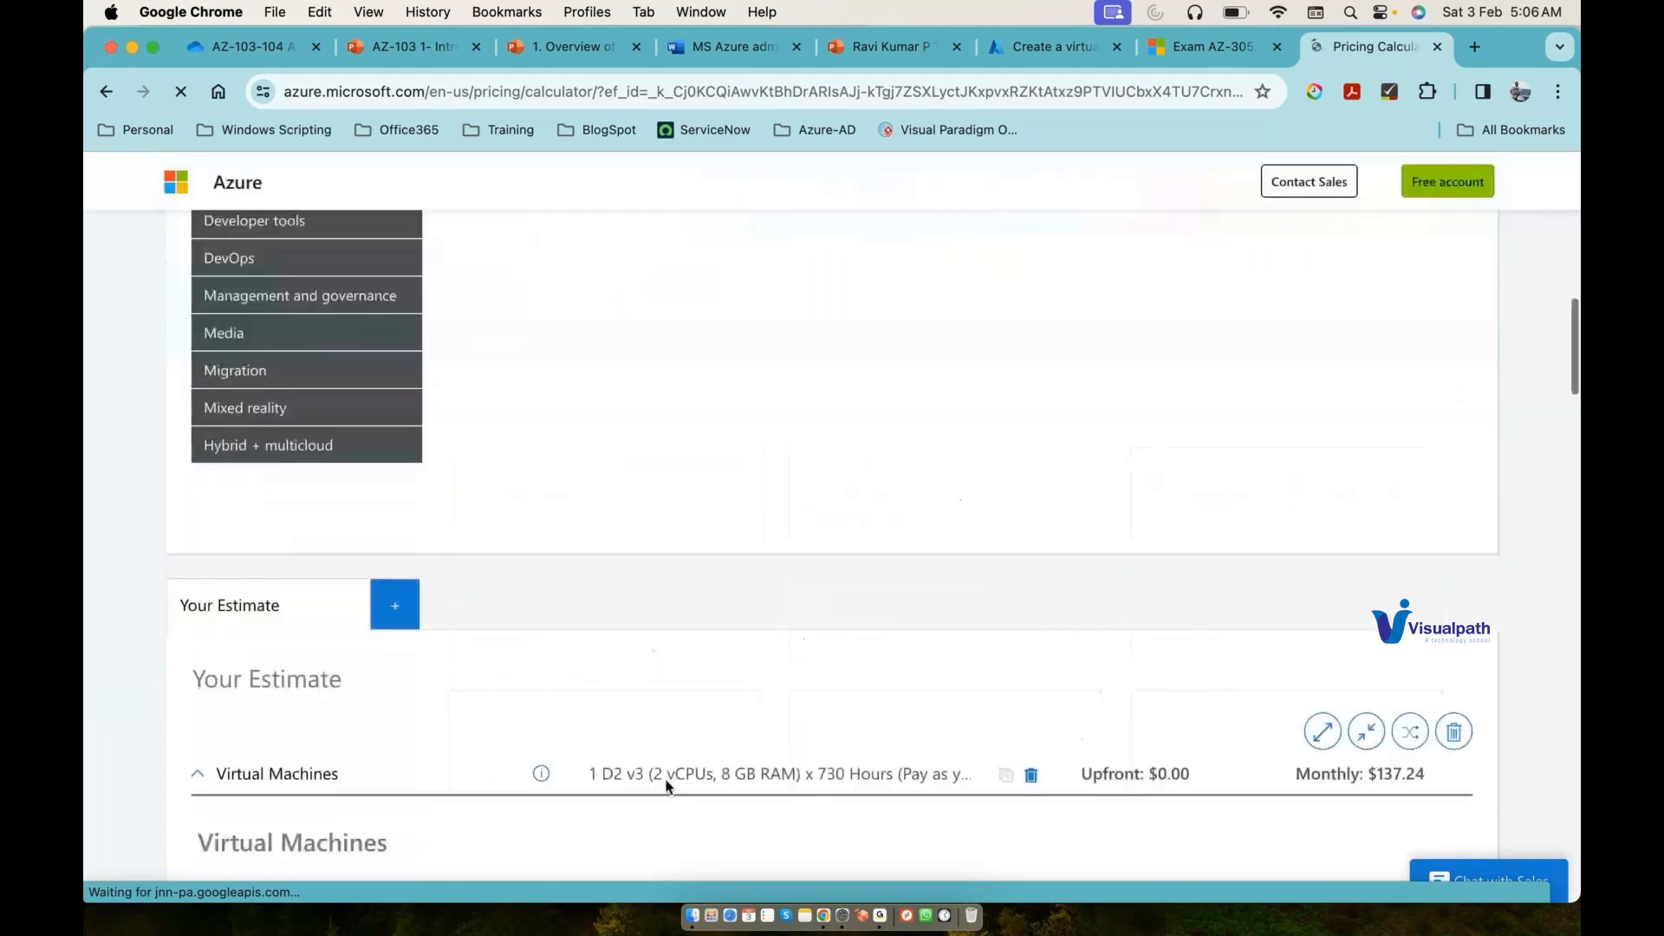
scroll(666, 780, "down", 2)
scroll(666, 778, "down", 3)
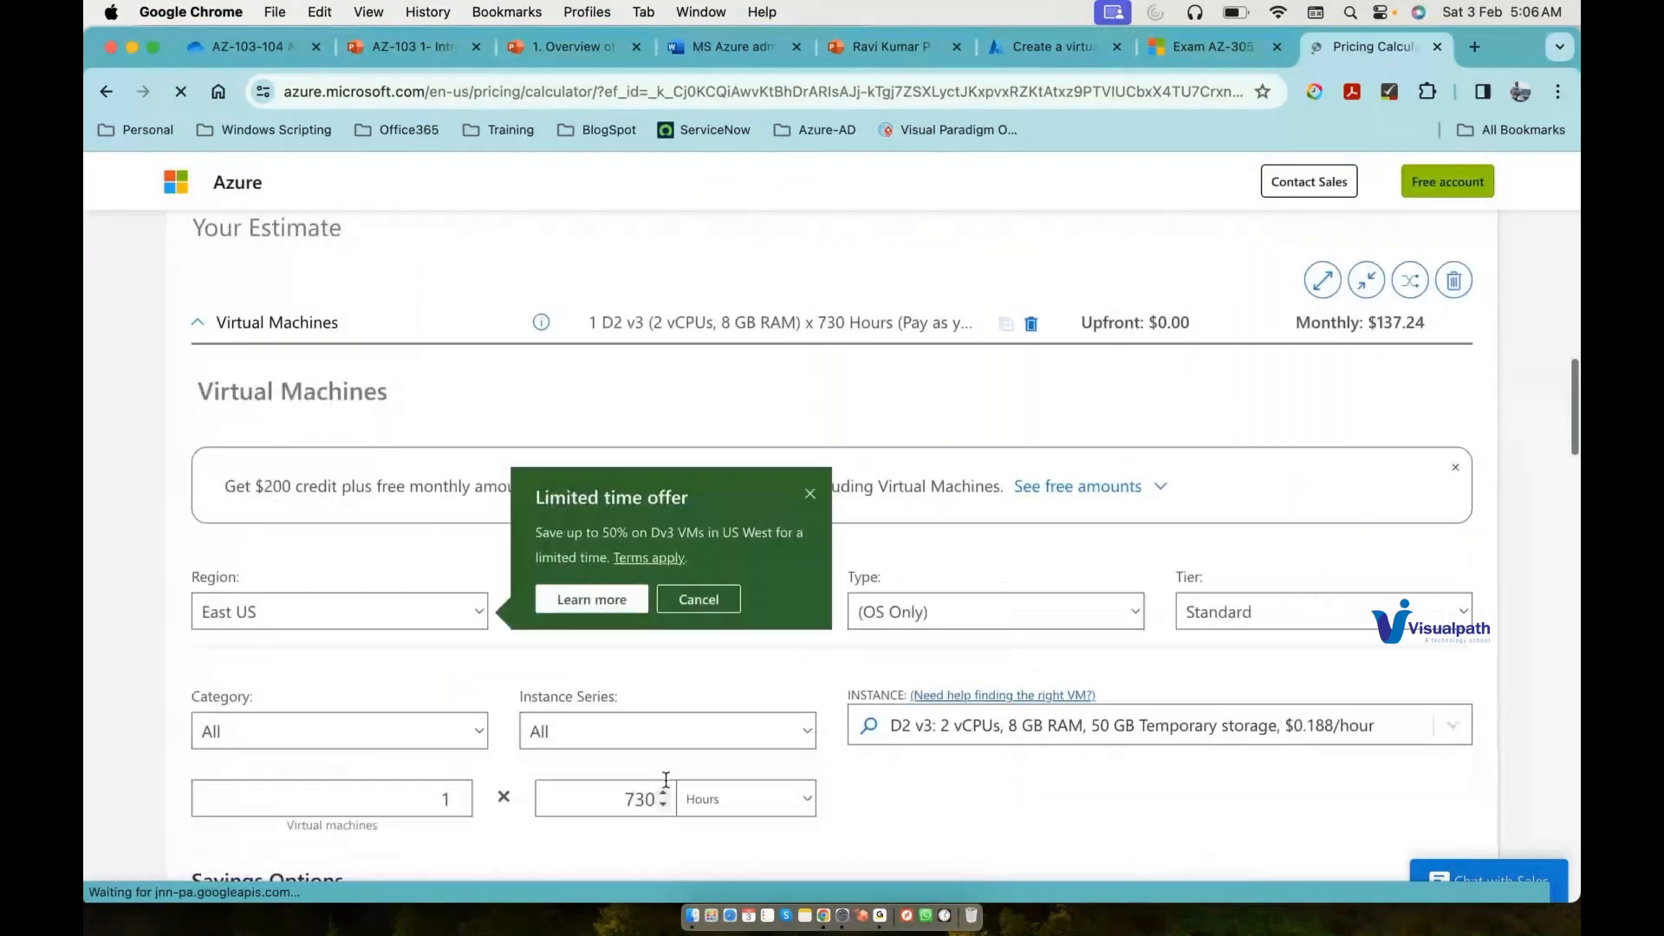
left_click(810, 494)
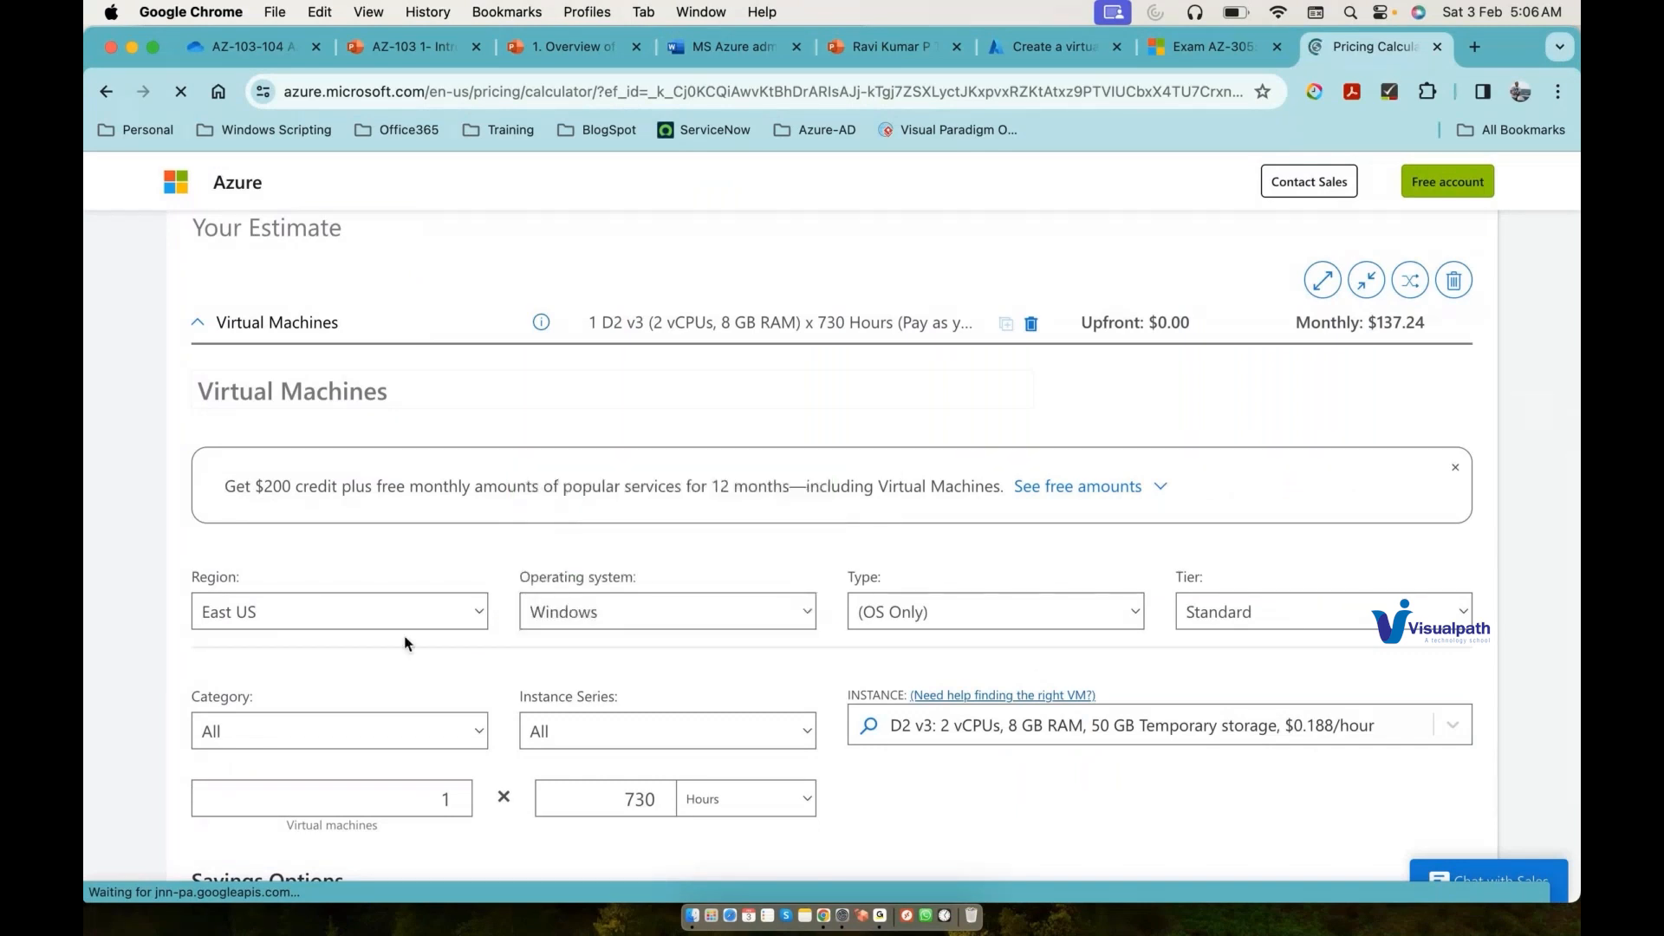
Step: Set the virtual machine's usage to 10 hours and review the savings options and monthly cost breakdown
double_click(607, 799)
type("10")
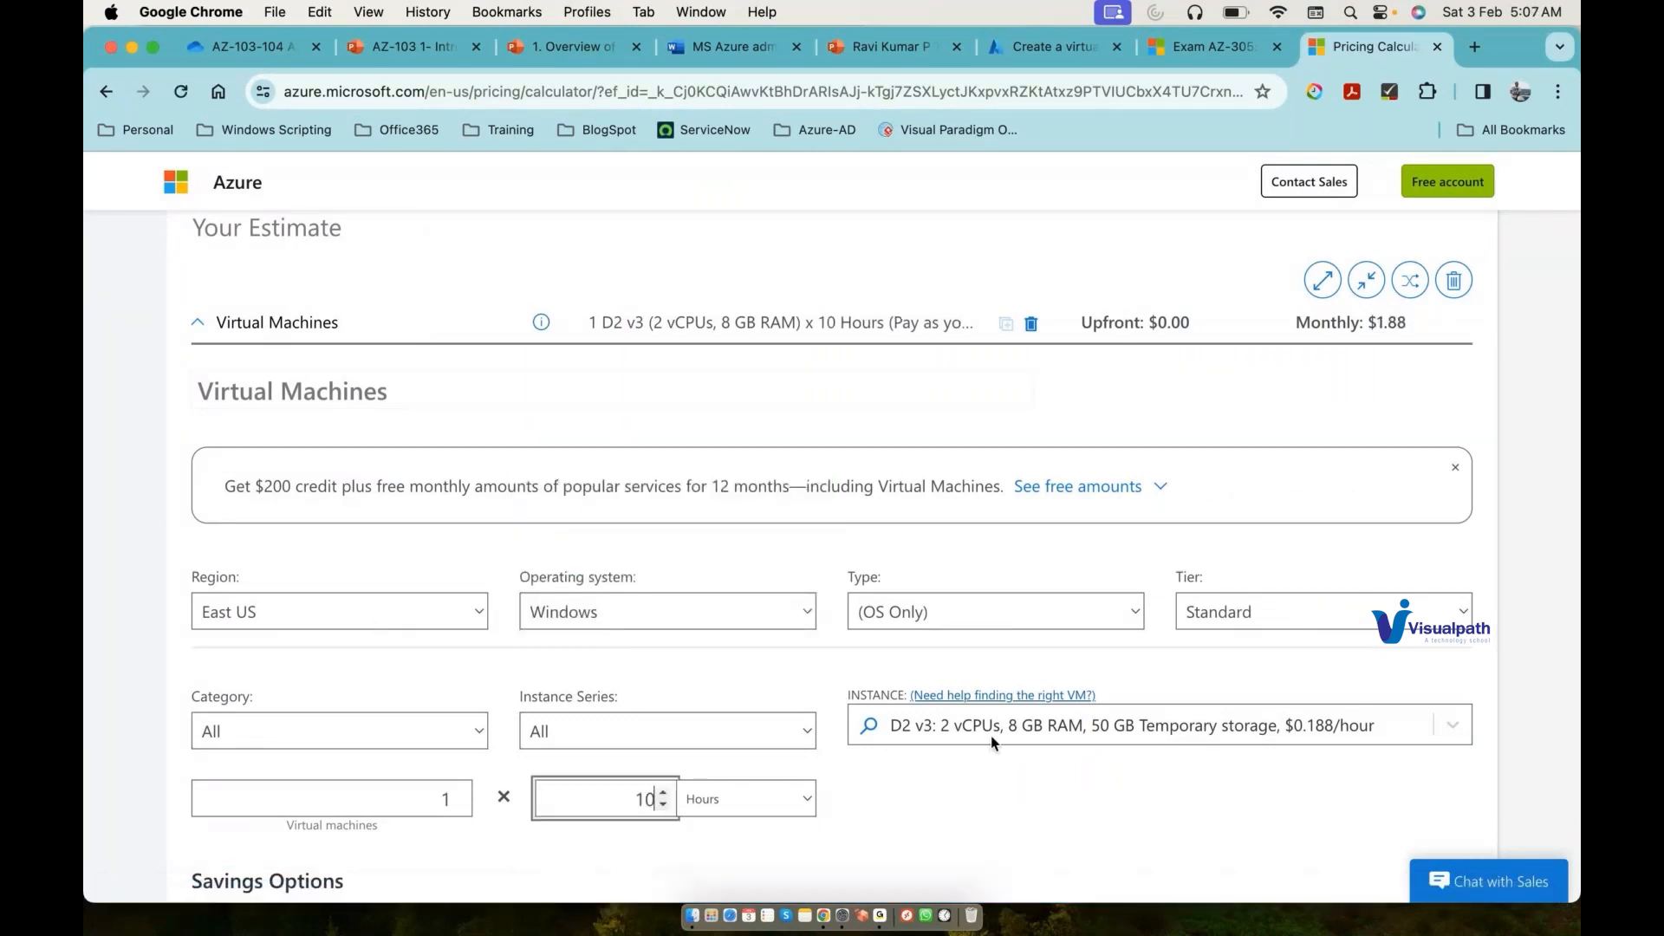
left_click(1011, 795)
scroll(1011, 795, "down", 5)
scroll(1010, 793, "down", 4)
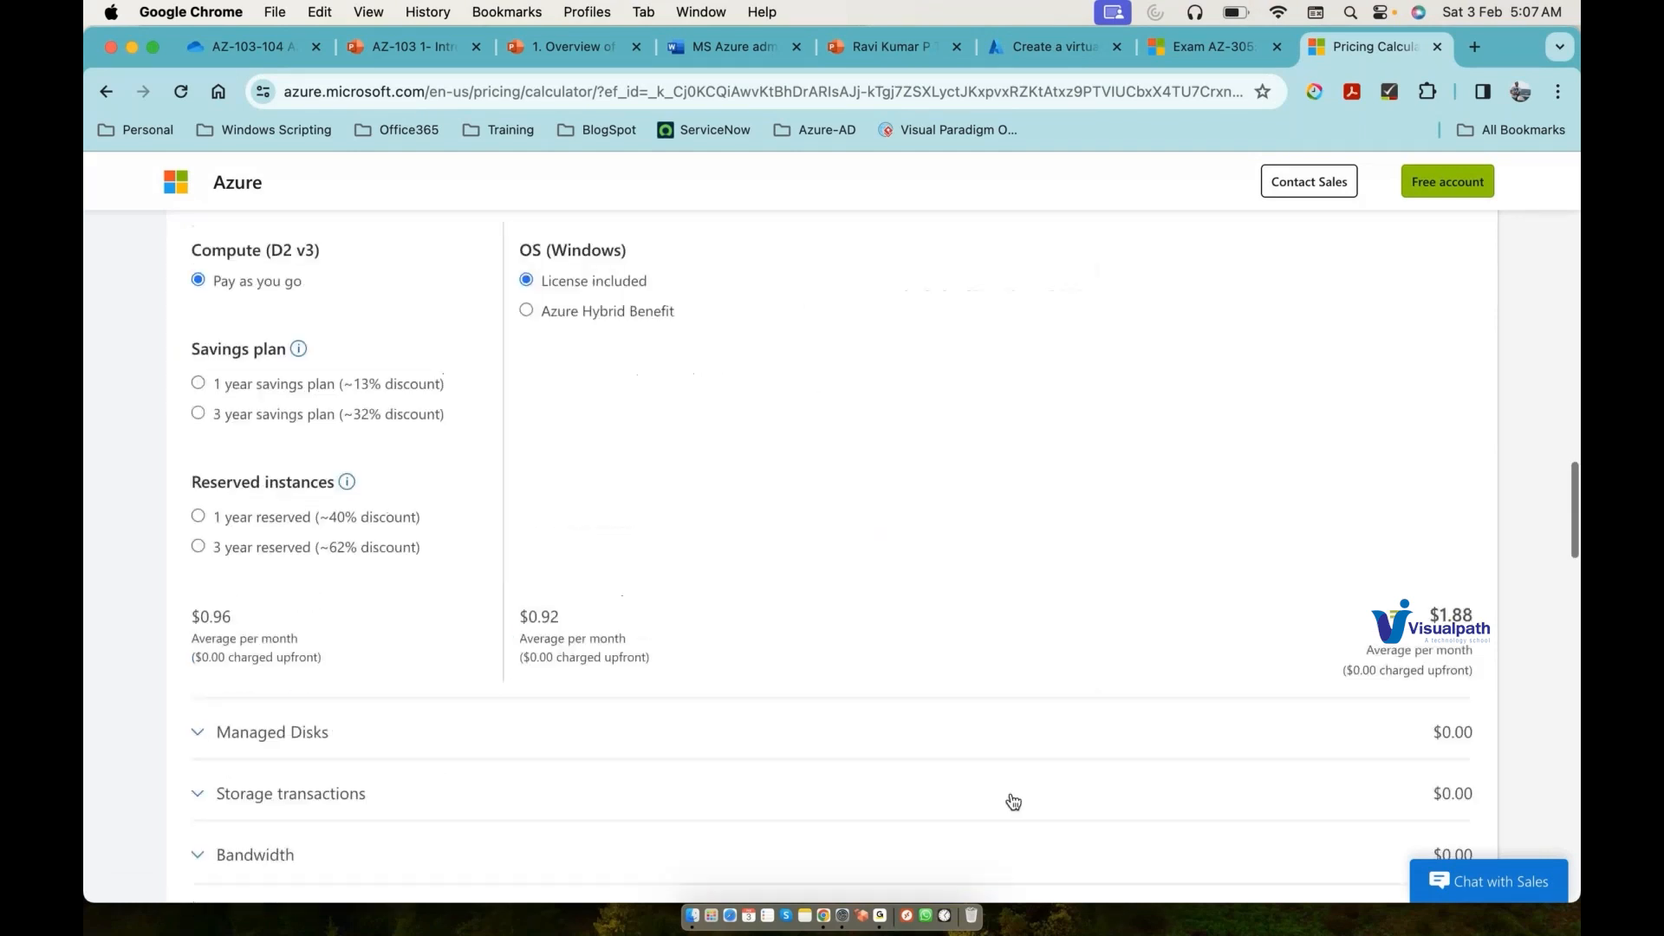
scroll(1013, 801, "down", 2)
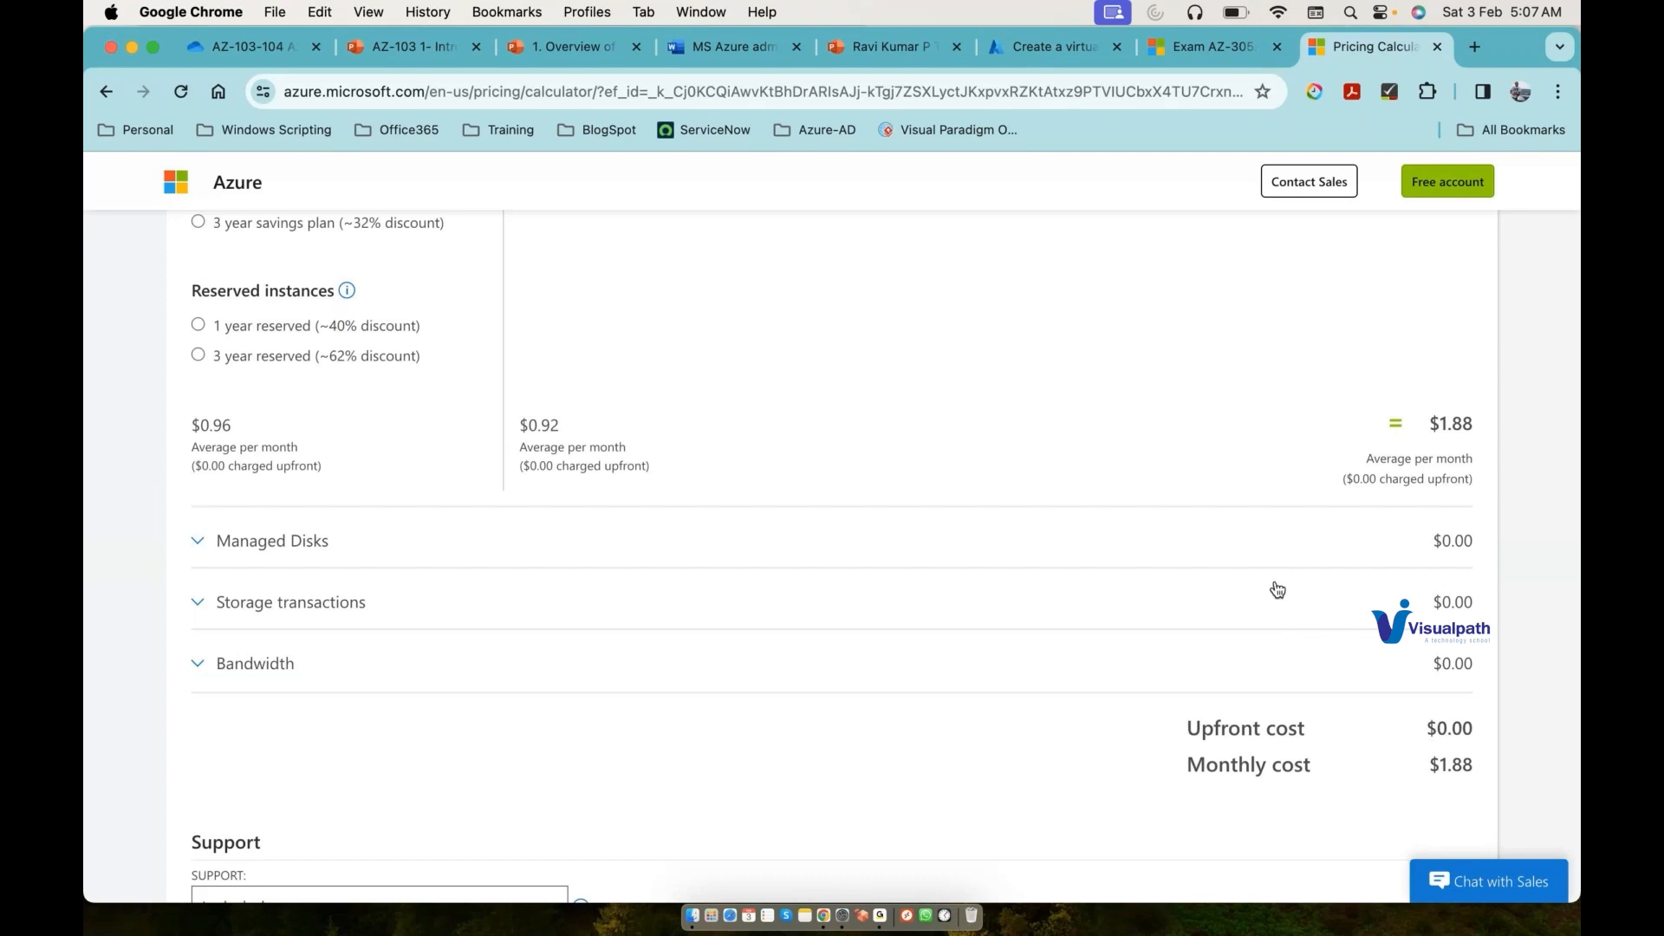
Step: Review the operating system choices for the virtual machine in the estimate and keep Windows
scroll(1278, 589, "up", 5)
scroll(1277, 589, "up", 3)
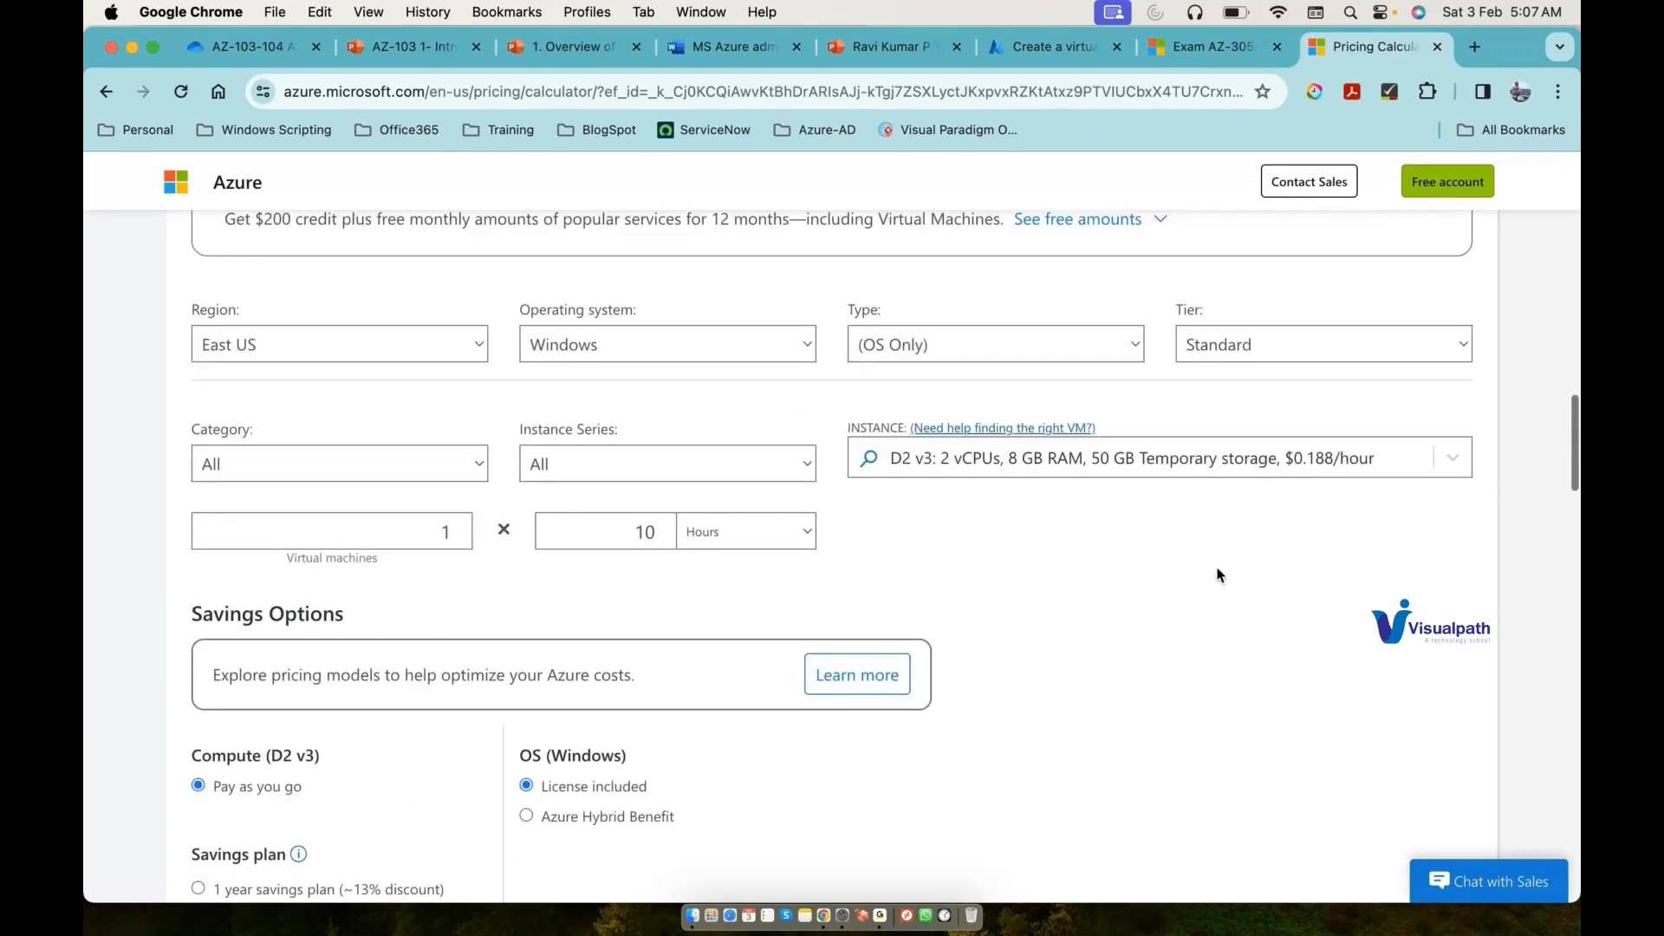
left_click(750, 351)
left_click(750, 352)
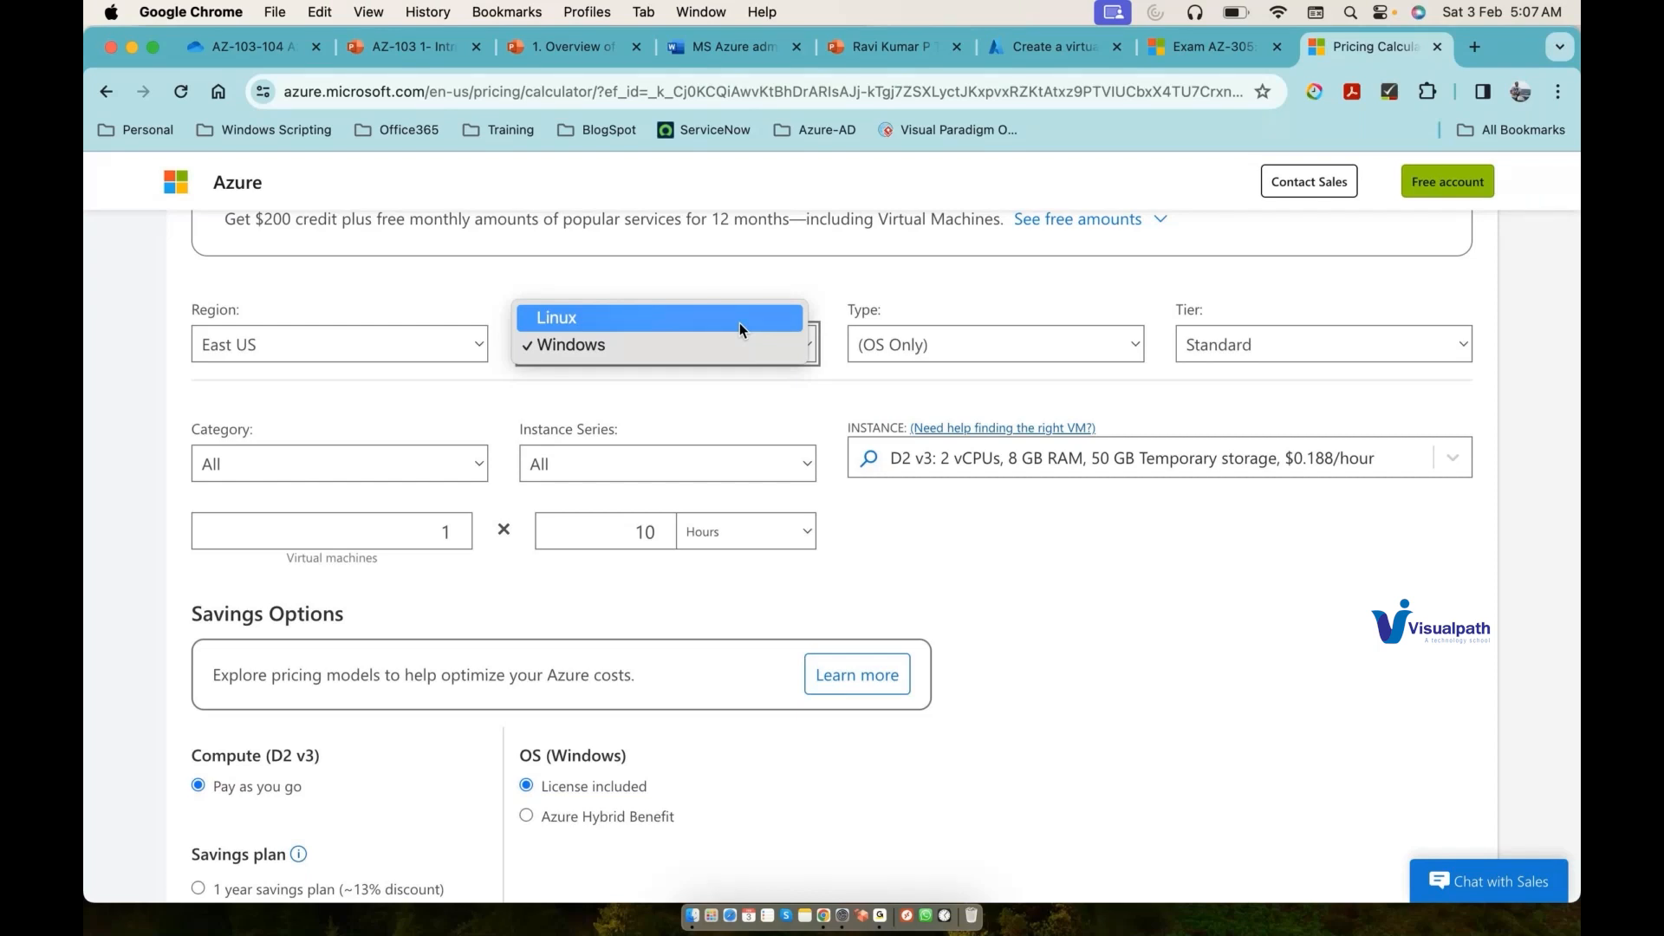
left_click(725, 345)
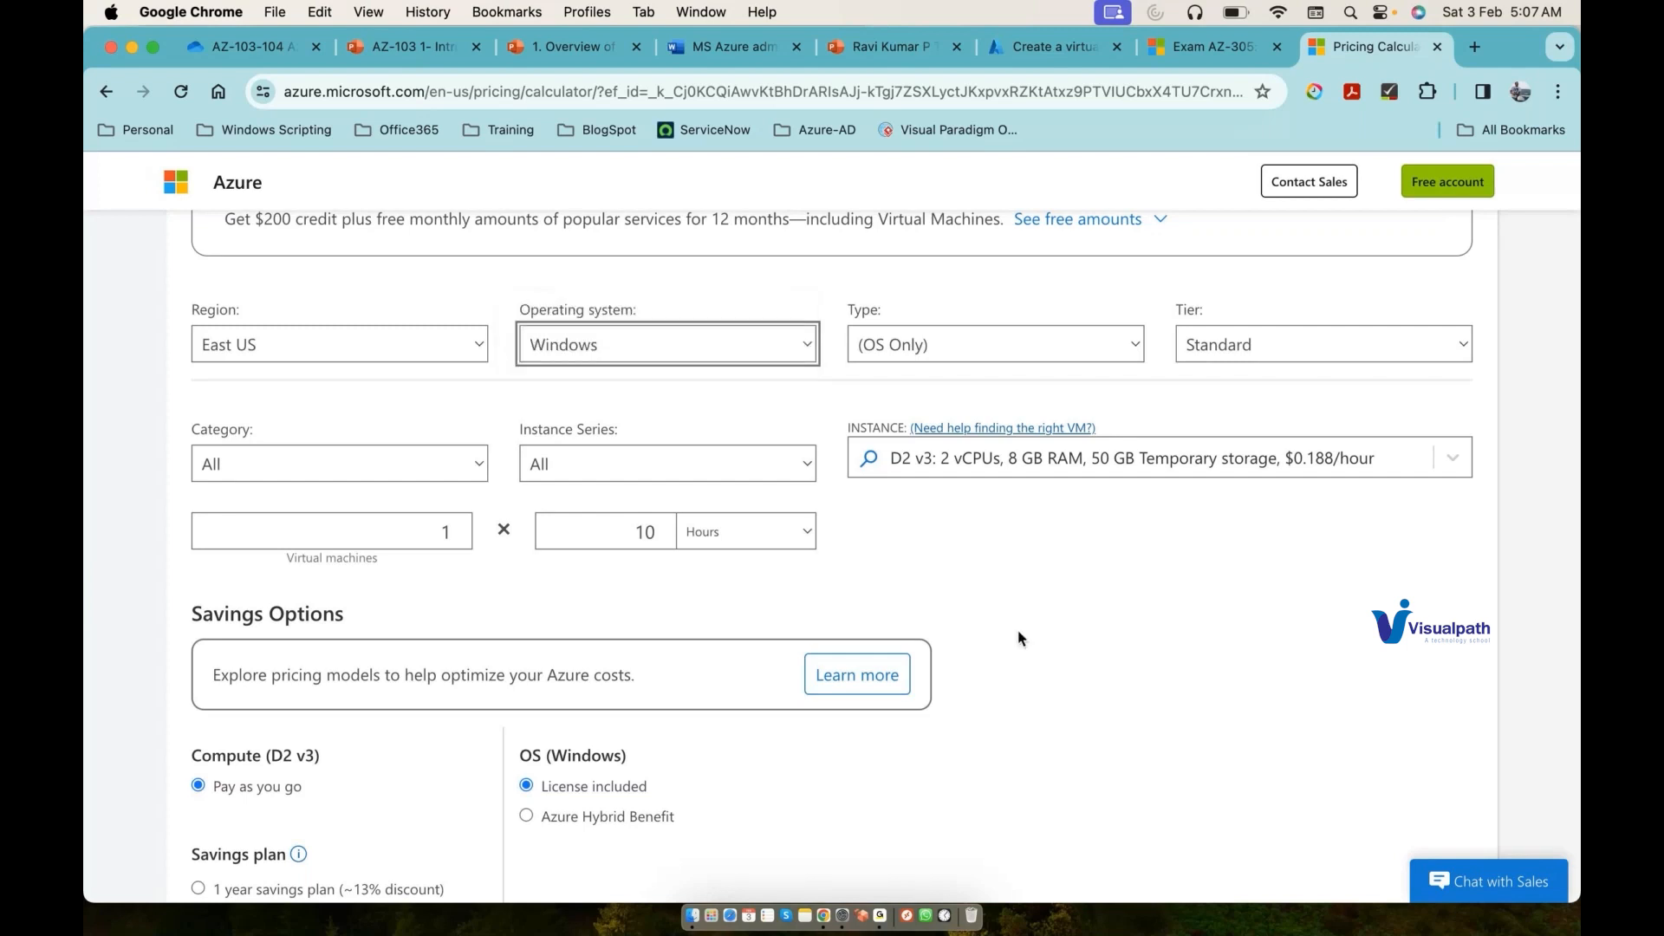
Step: Apply Azure Hybrid Benefit to the virtual machine's Windows licensing and check the estimated monthly cost
scroll(1018, 639, "down", 2)
scroll(1019, 638, "down", 1)
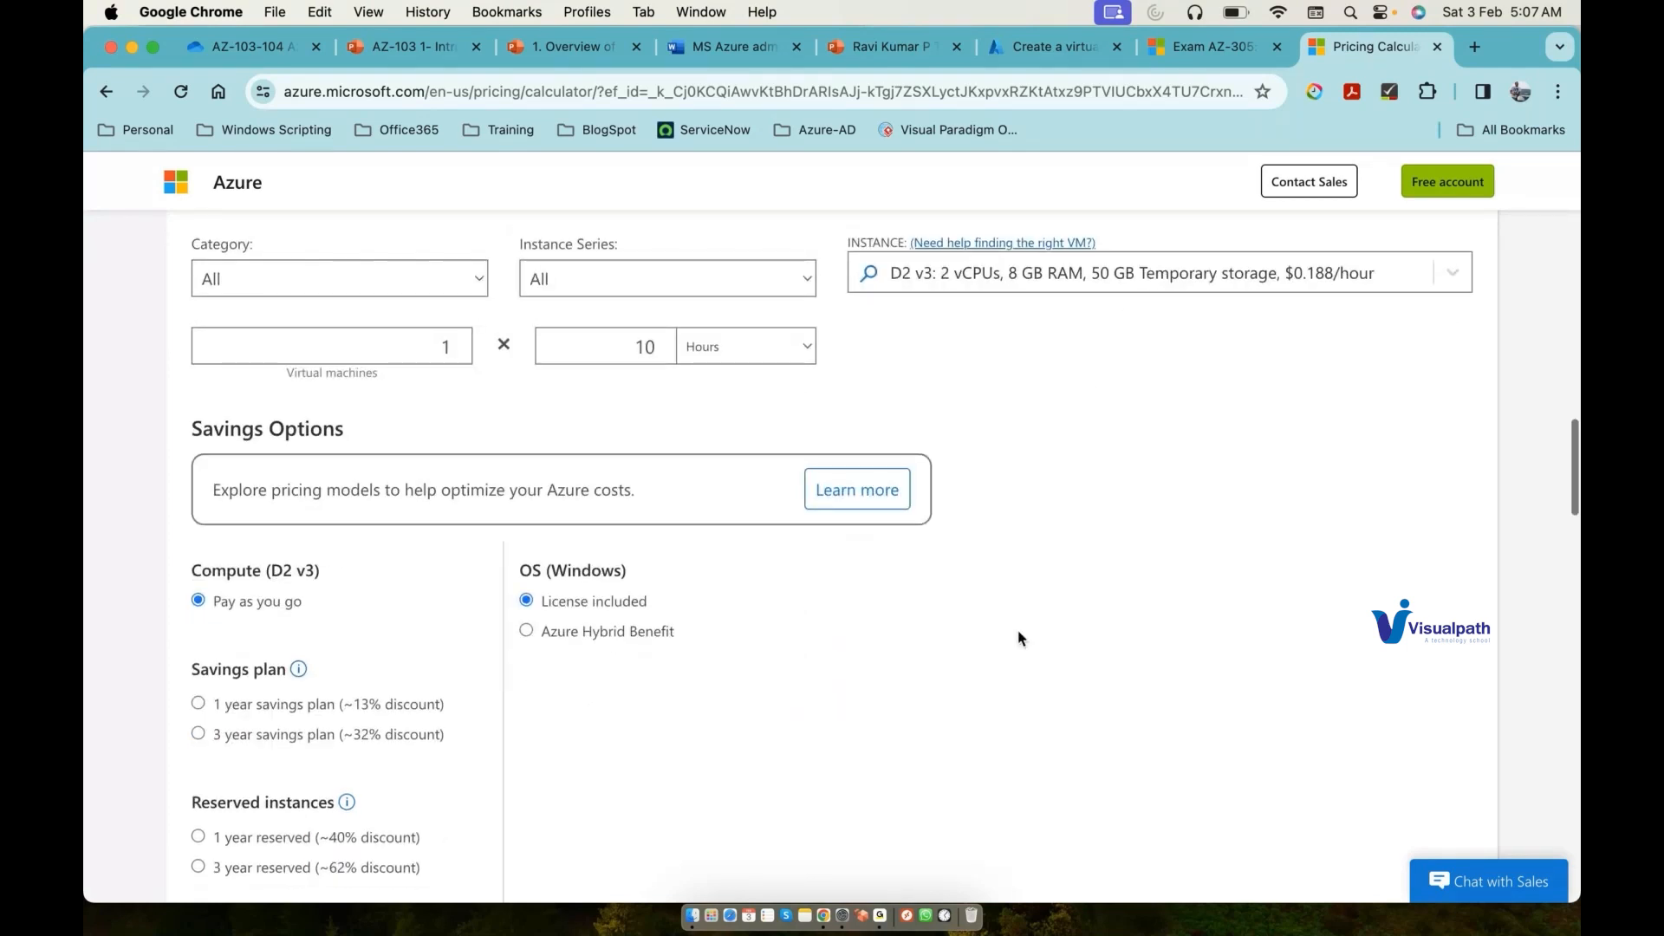
scroll(1019, 639, "down", 4)
left_click(527, 425)
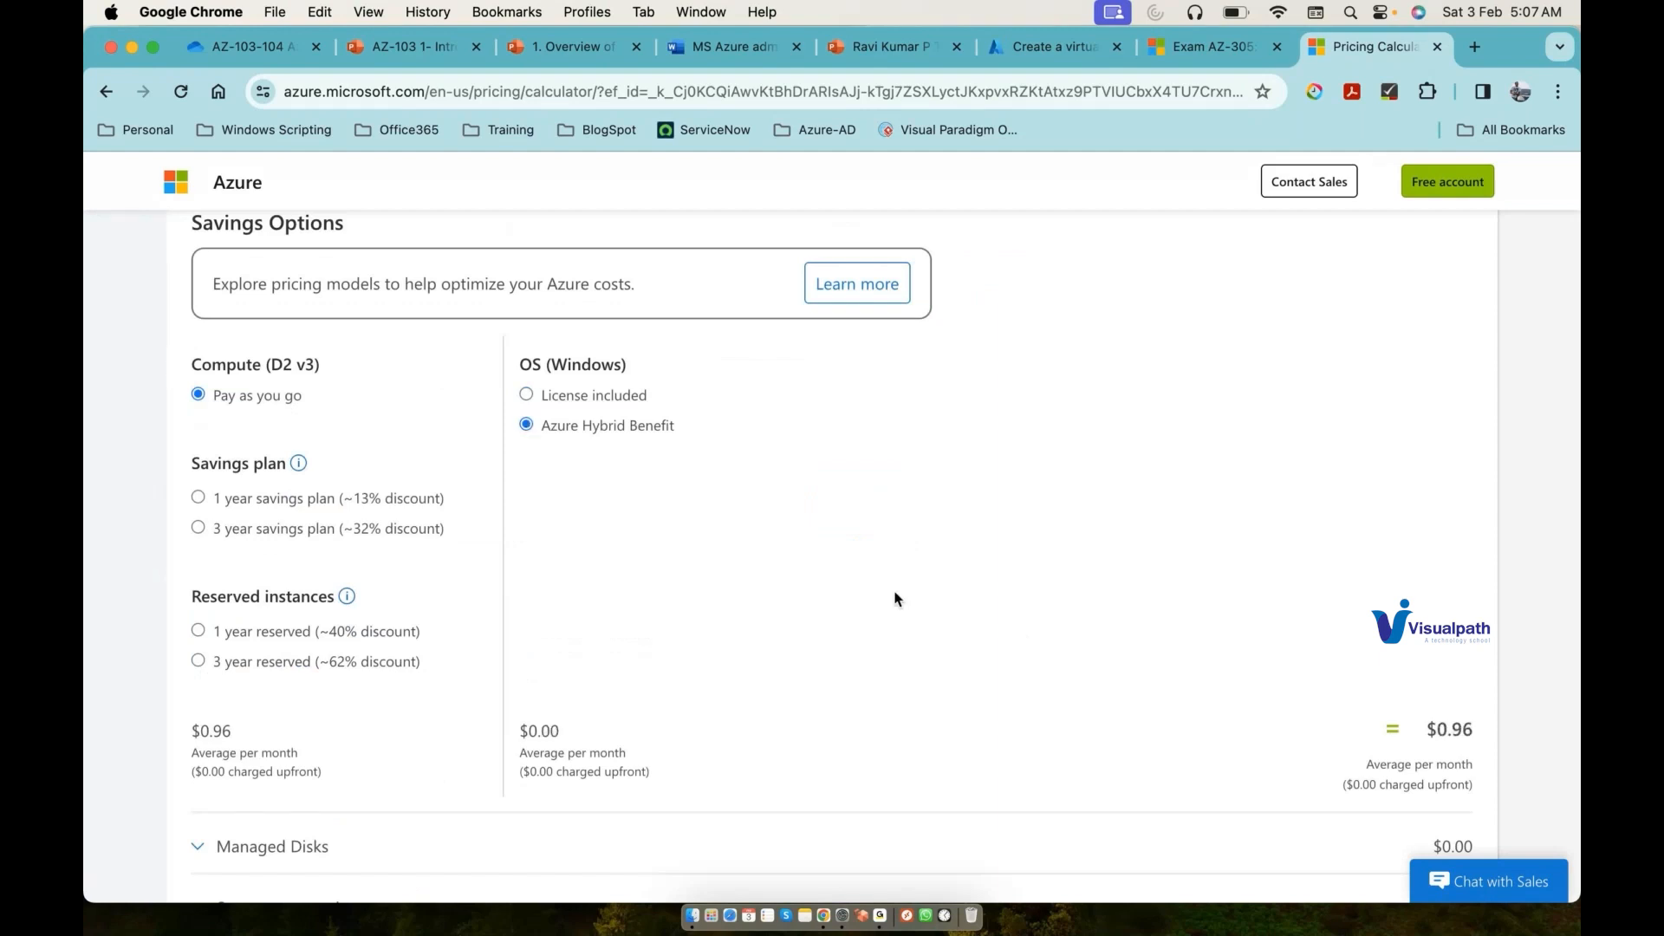
scroll(1127, 693, "down", 3)
left_click_drag(1478, 784, 1410, 791)
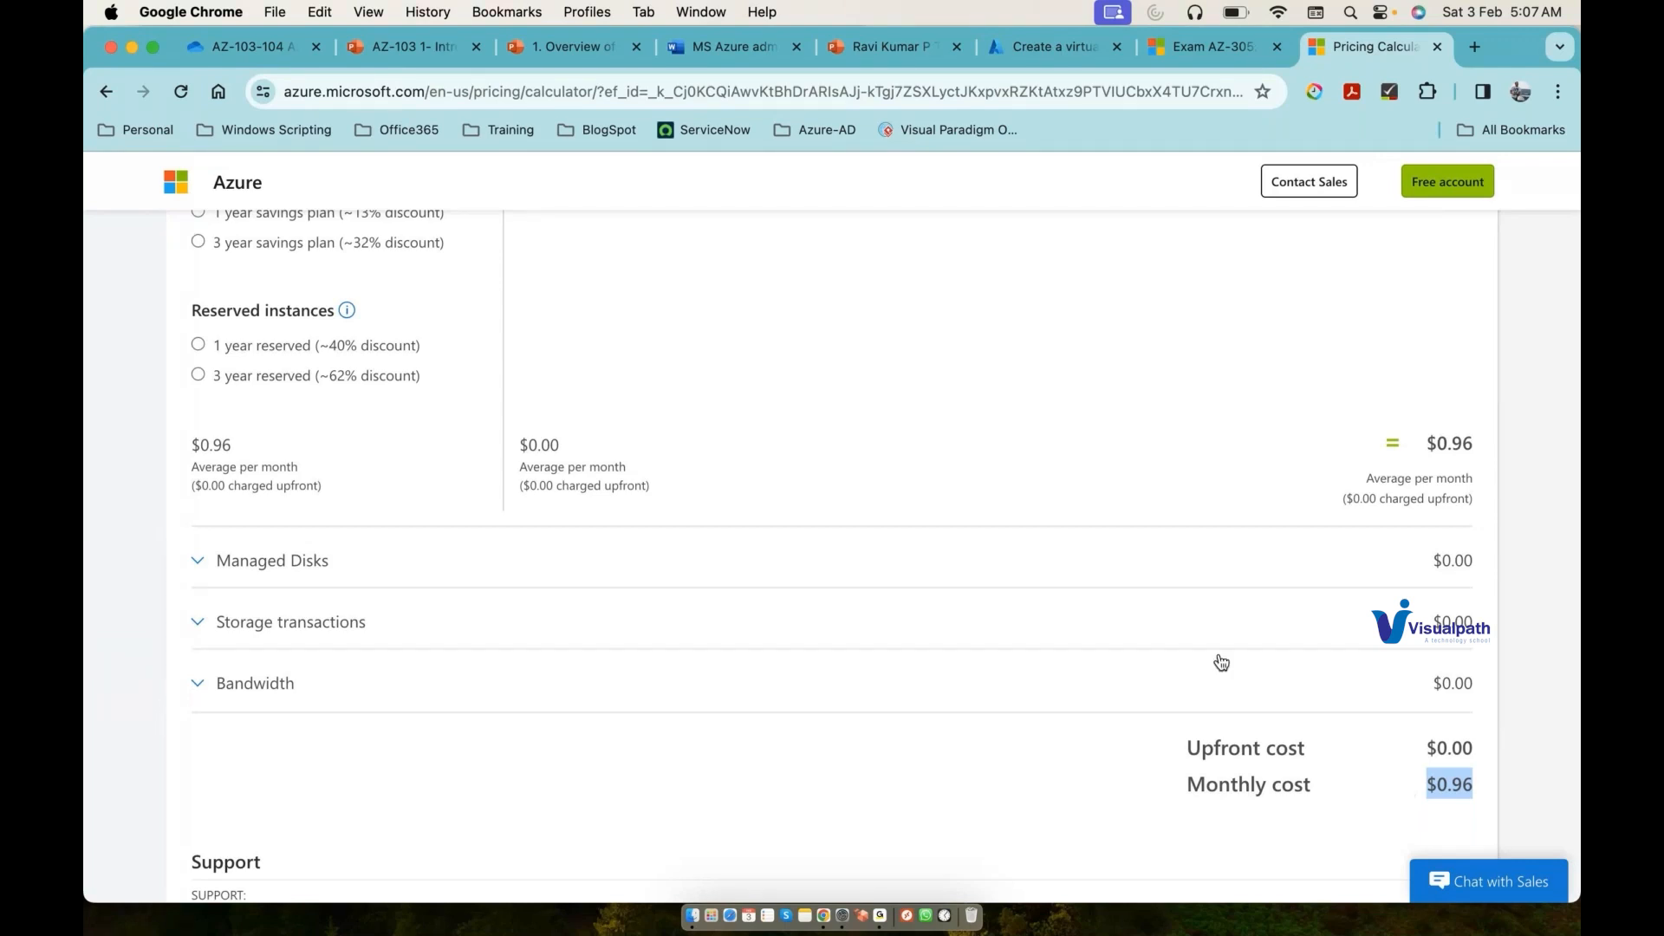
Step: Review the estimate's configuration, then return to the portal's Create a virtual machine form and examine its image, availability and project settings
scroll(1221, 662, "up", 3)
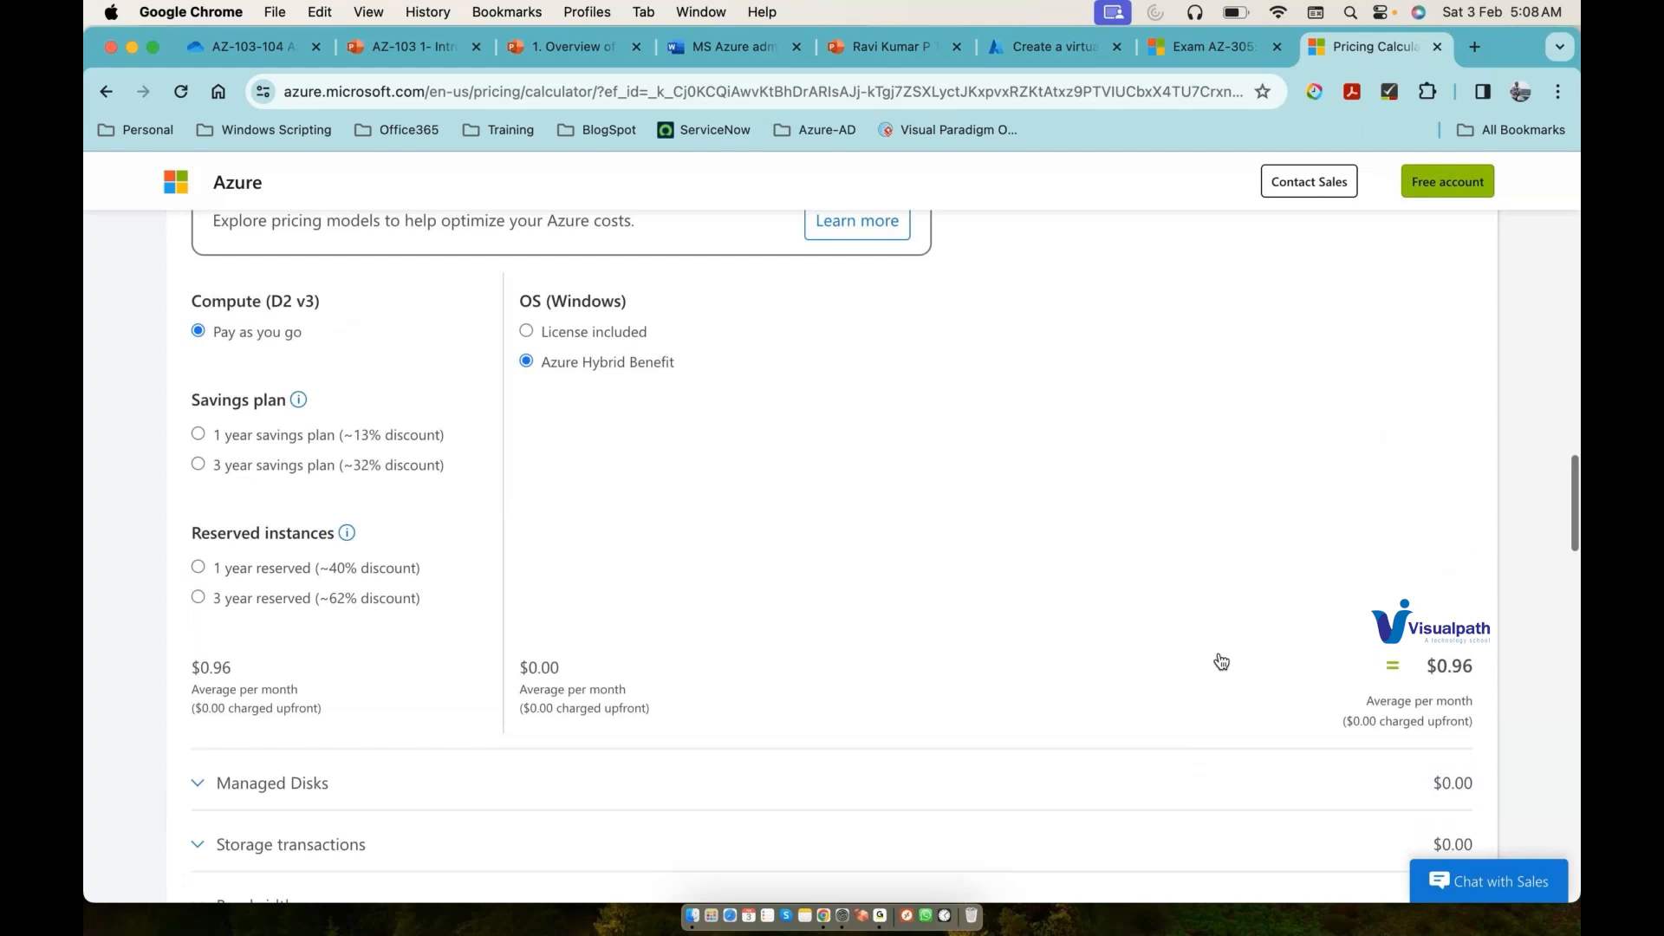
scroll(1221, 662, "up", 1)
scroll(1221, 662, "up", 2)
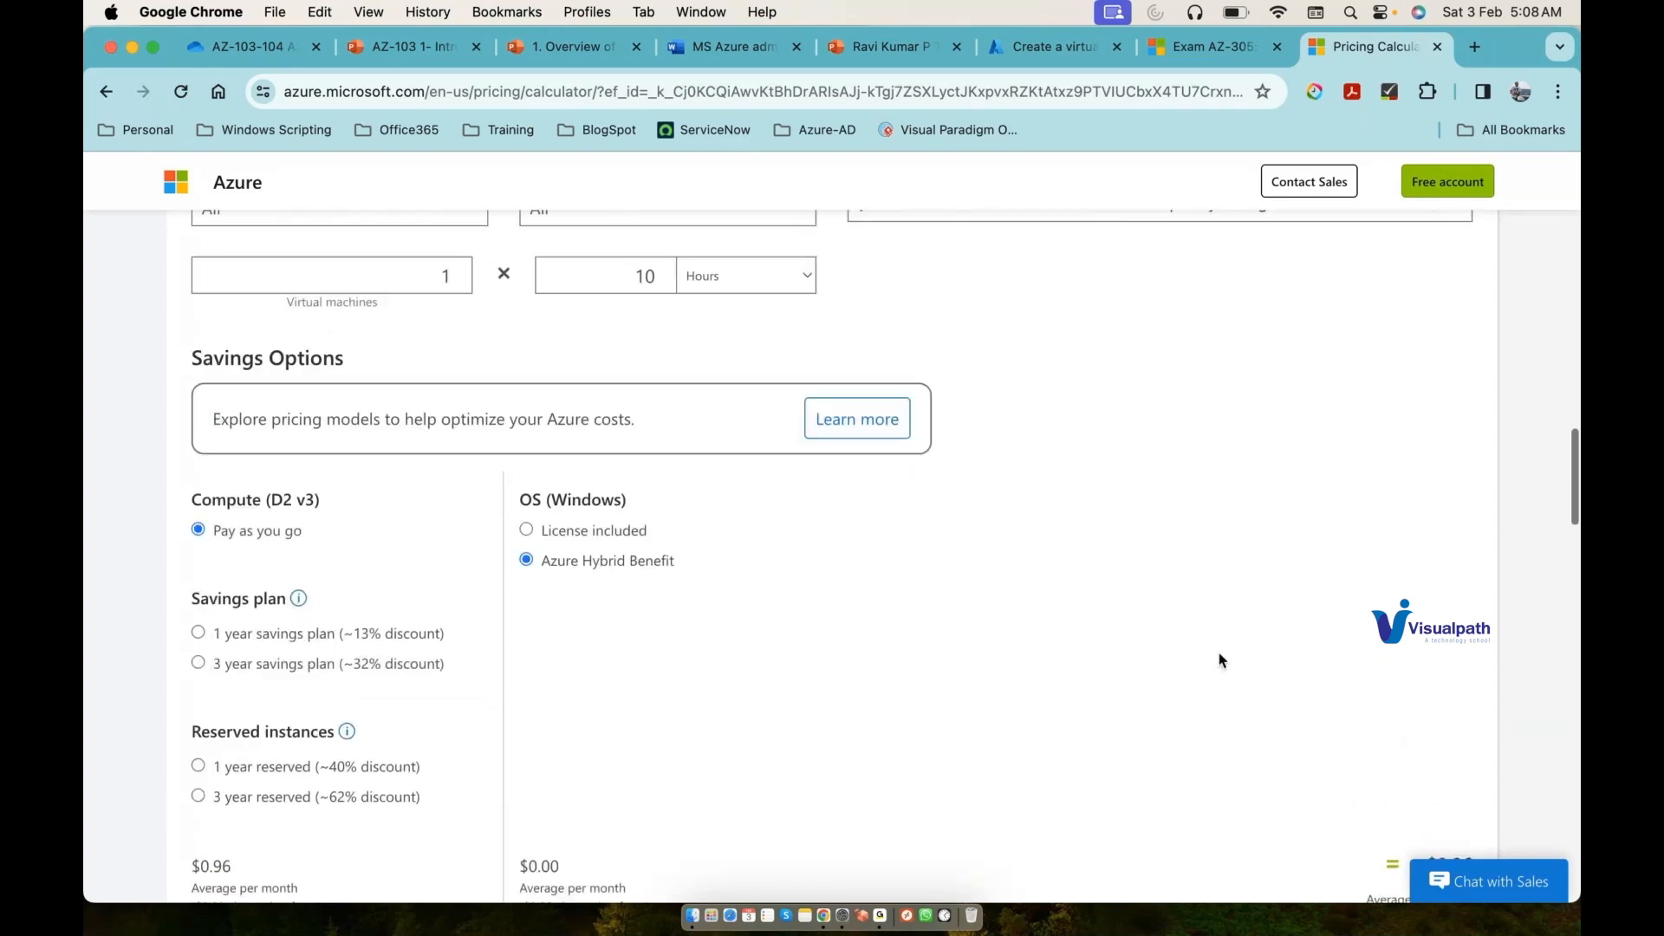
scroll(1221, 662, "up", 4)
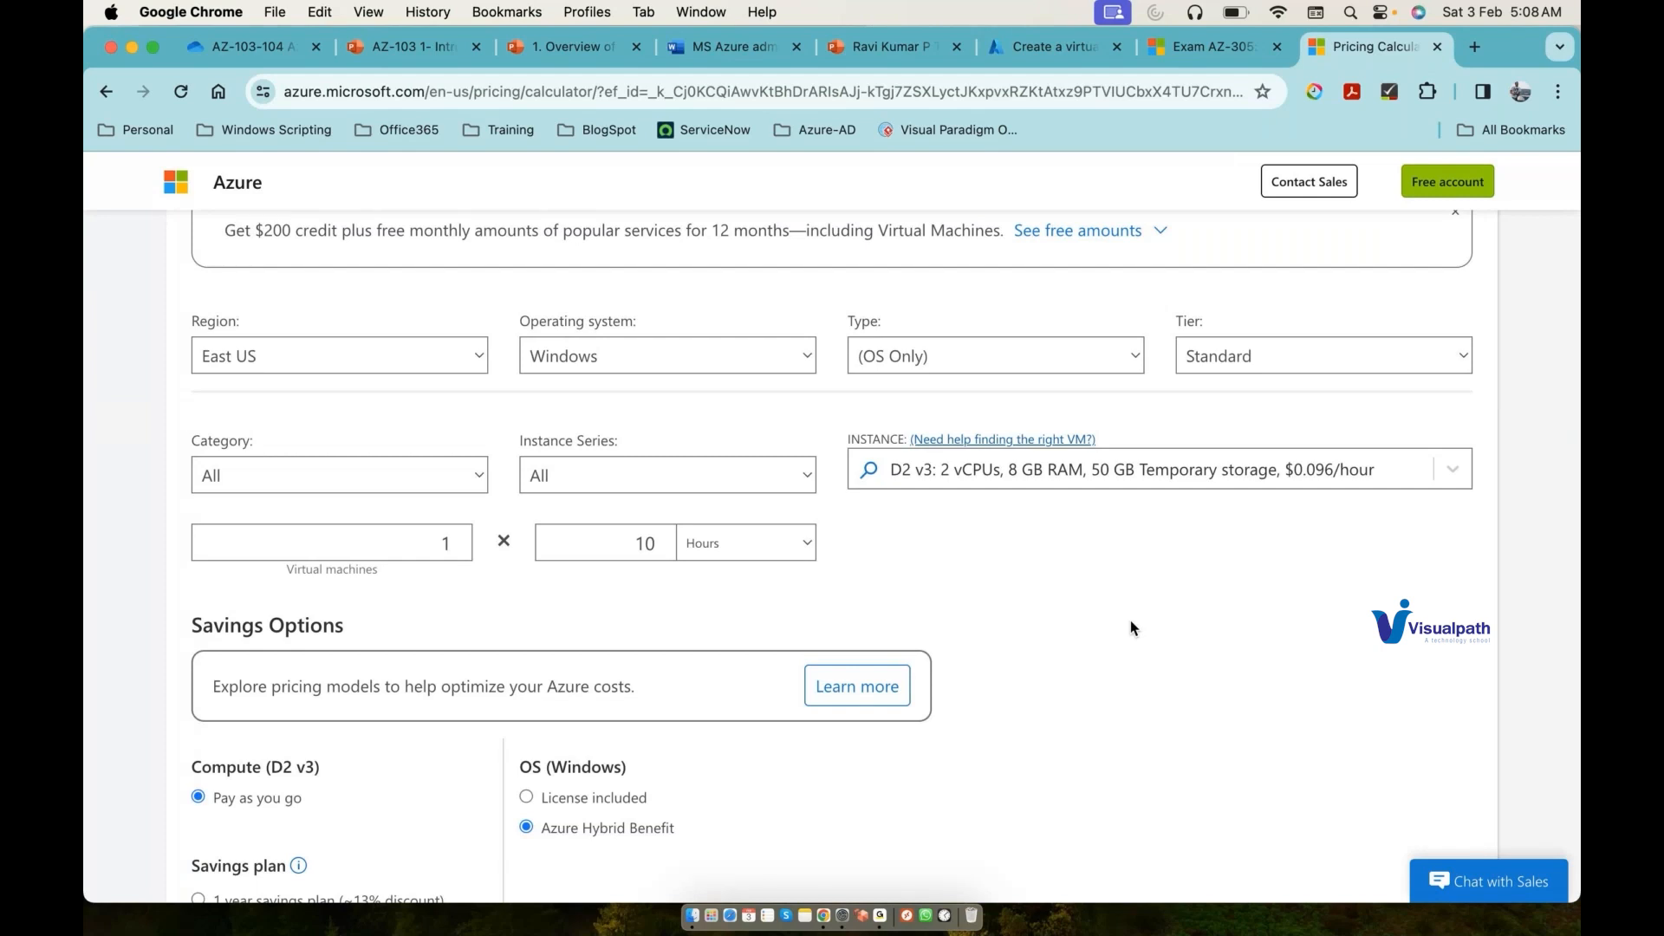
scroll(1130, 621, "up", 10)
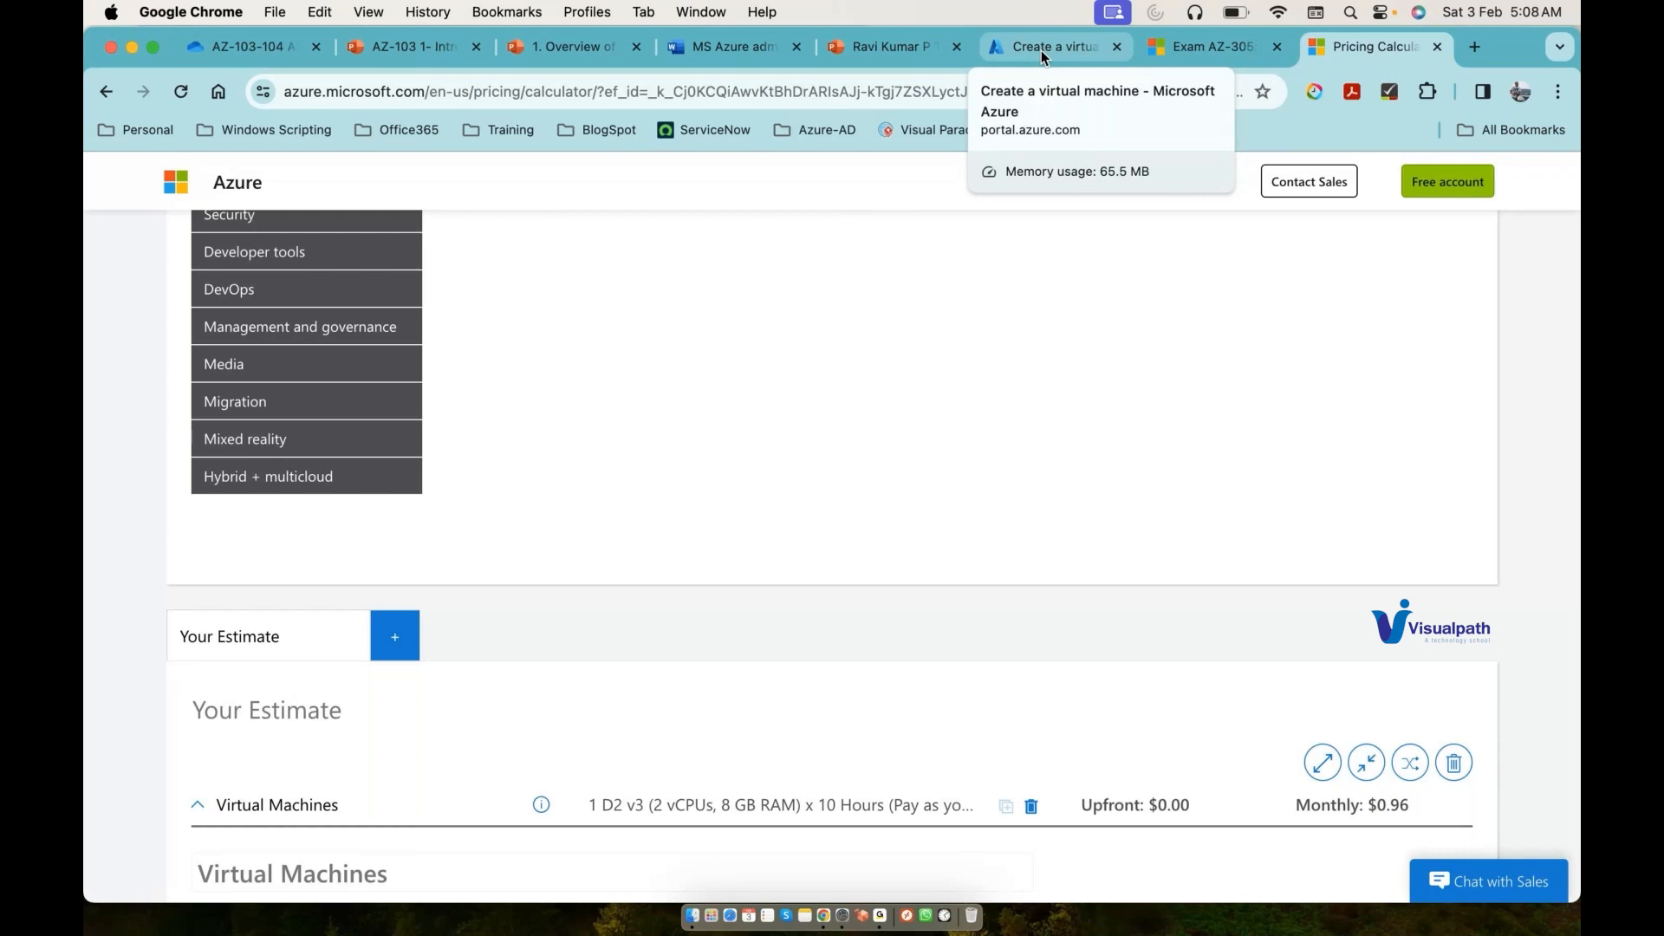
left_click(1041, 51)
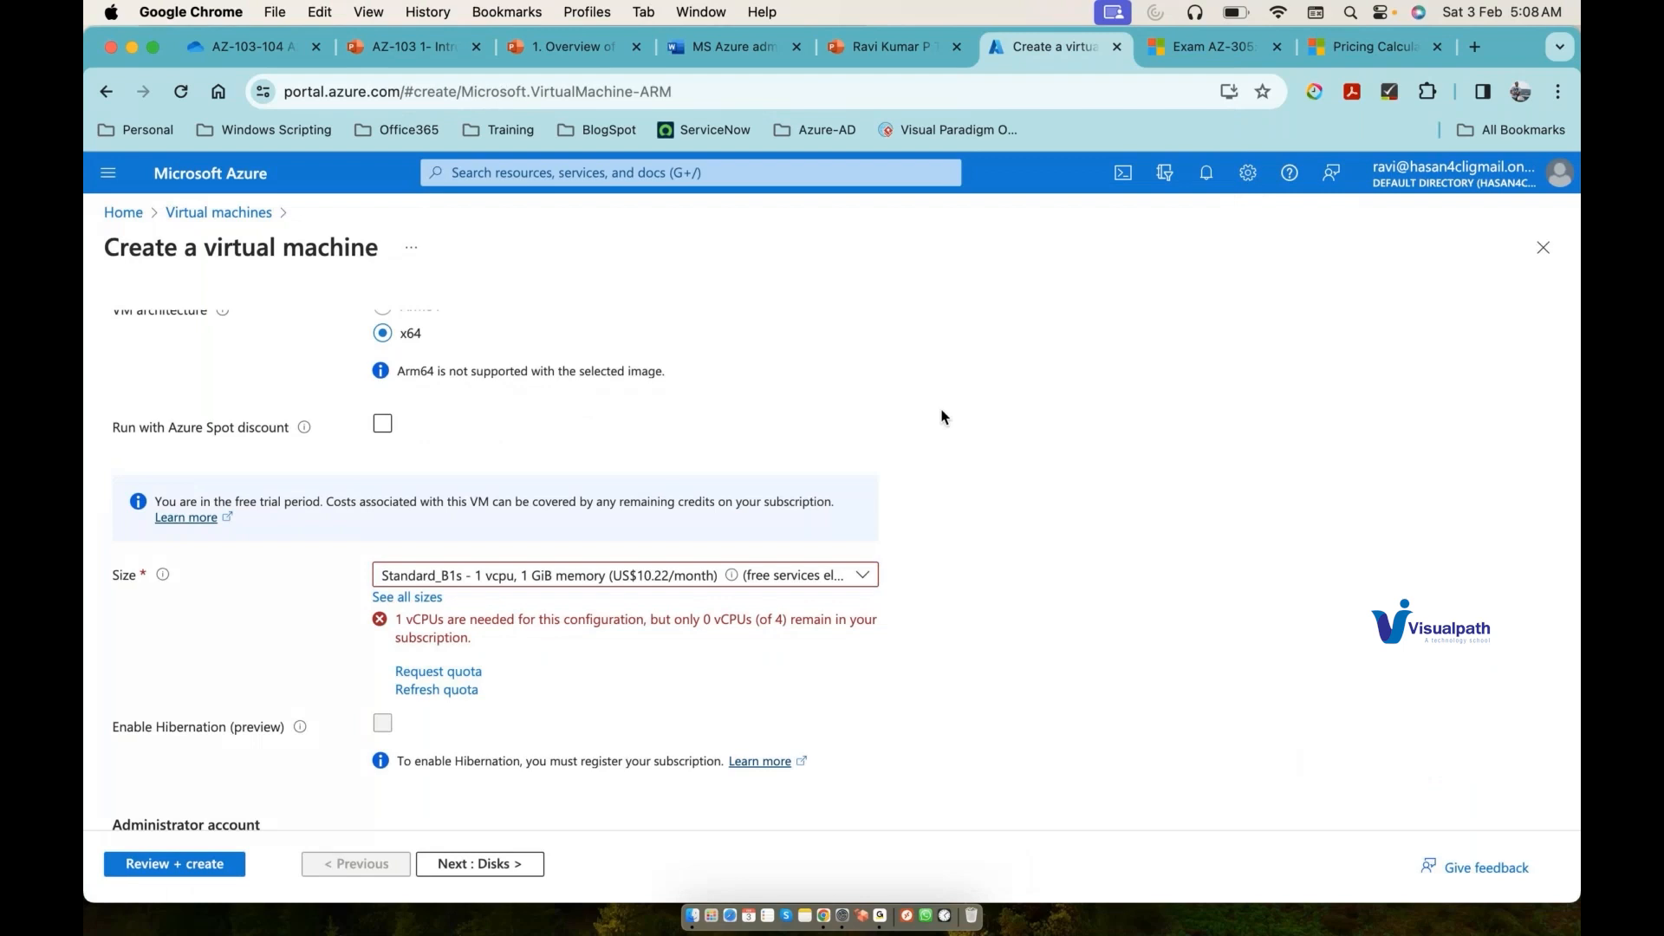
scroll(604, 633, "up", 3)
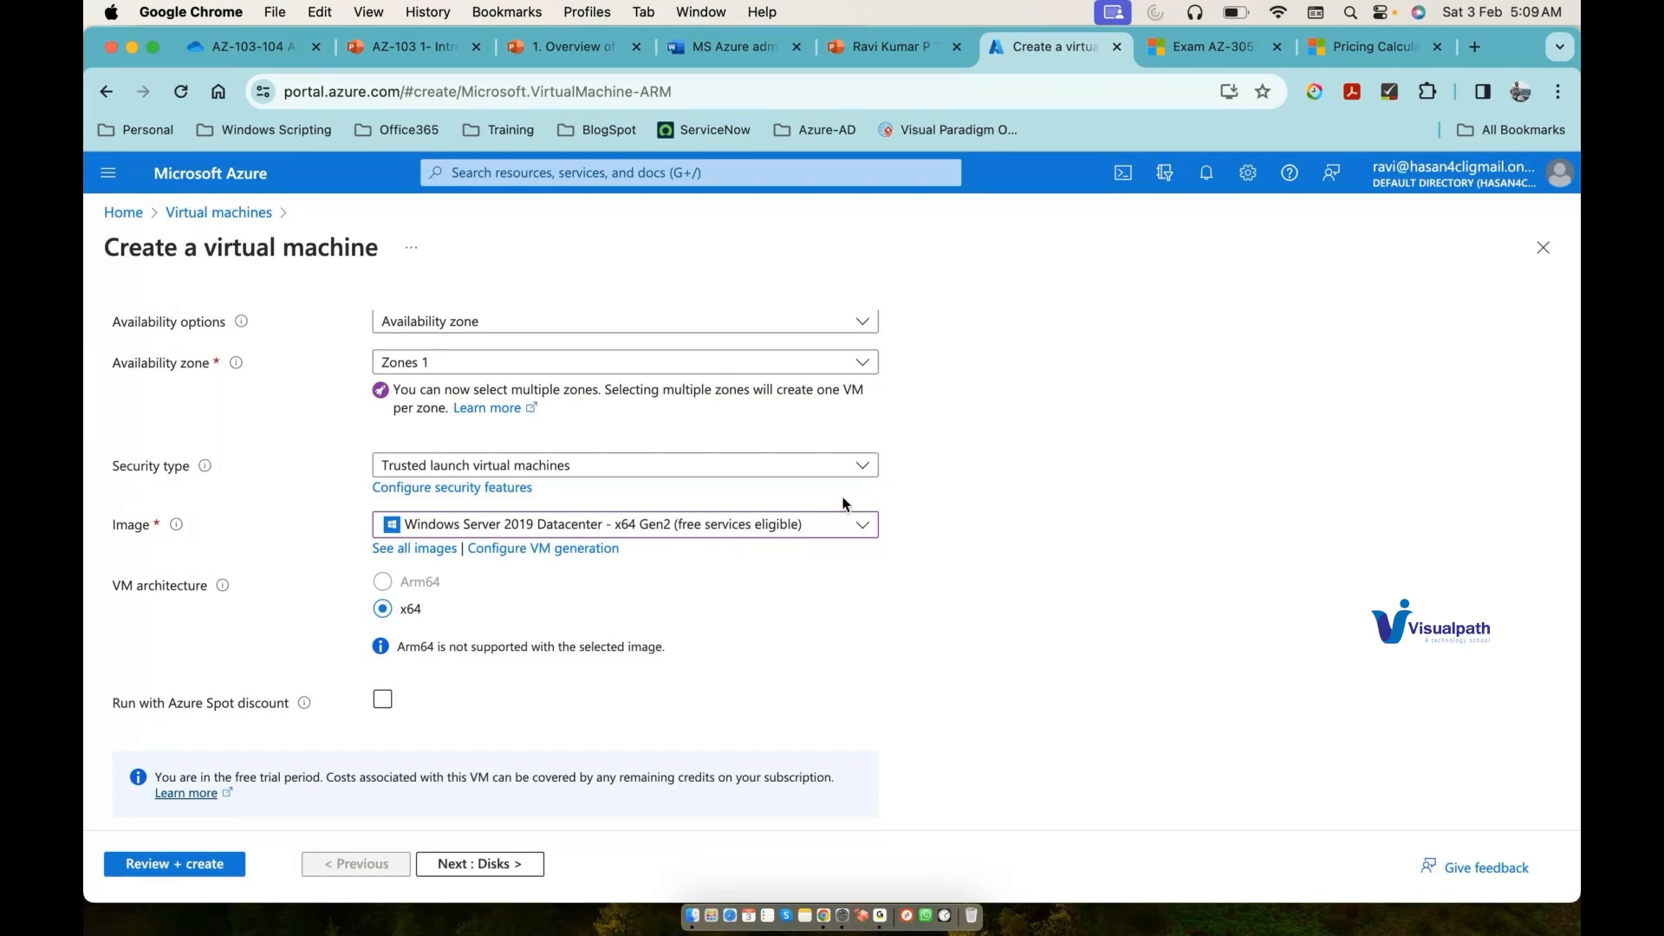
left_click(883, 916)
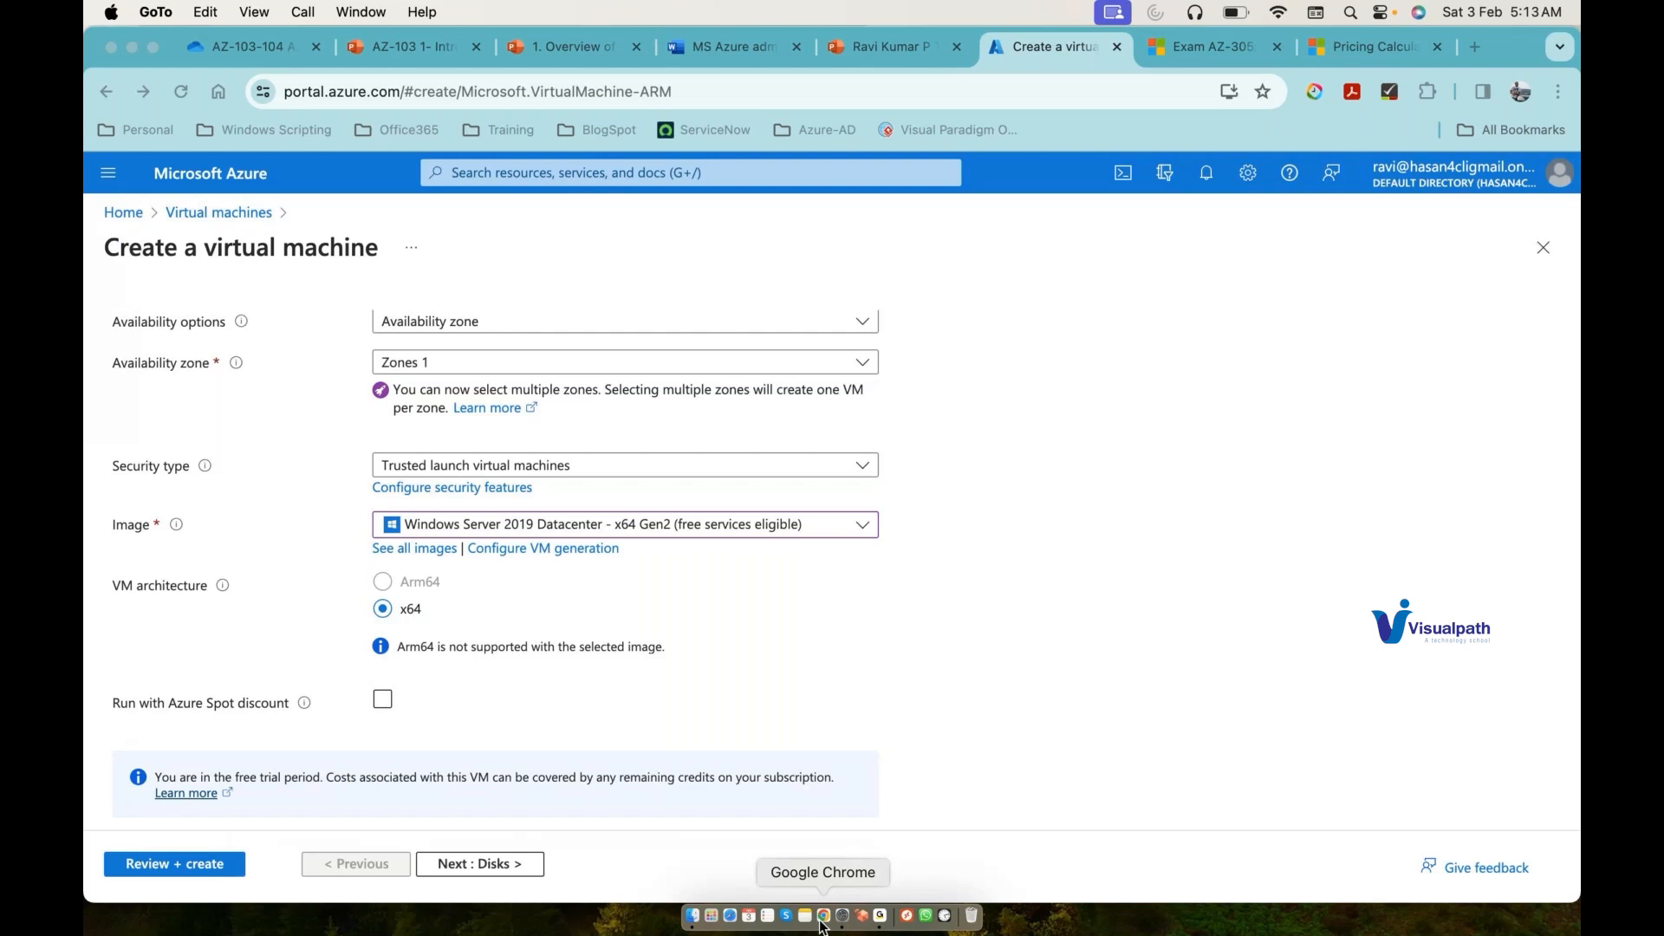
left_click(822, 919)
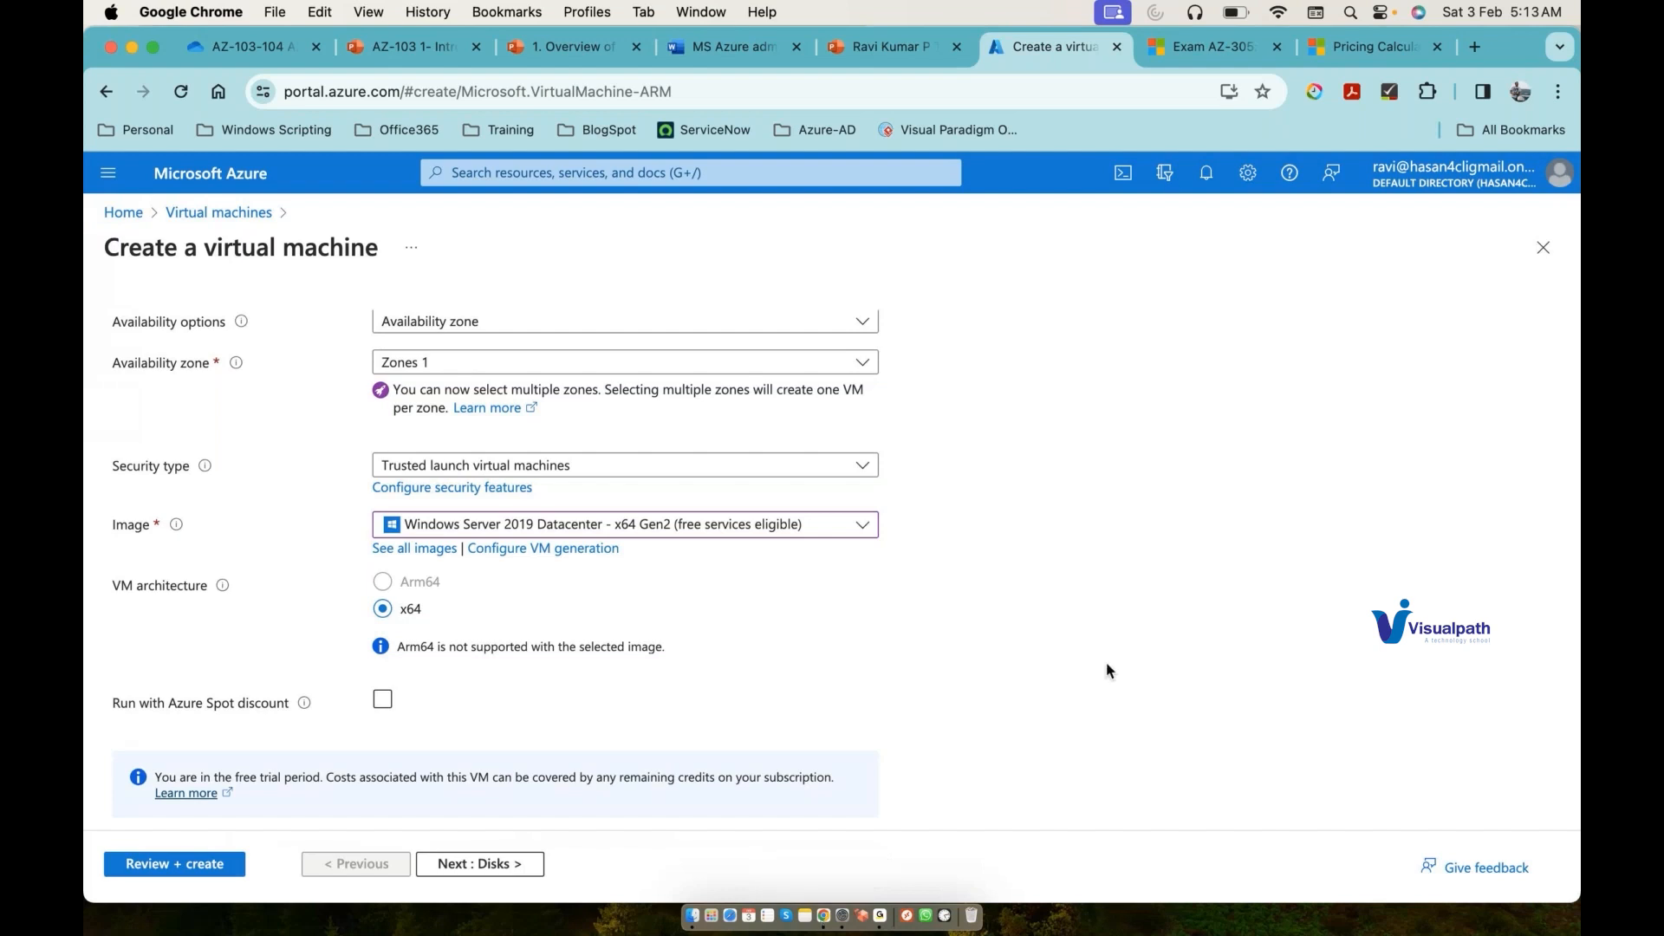
scroll(1106, 670, "up", 4)
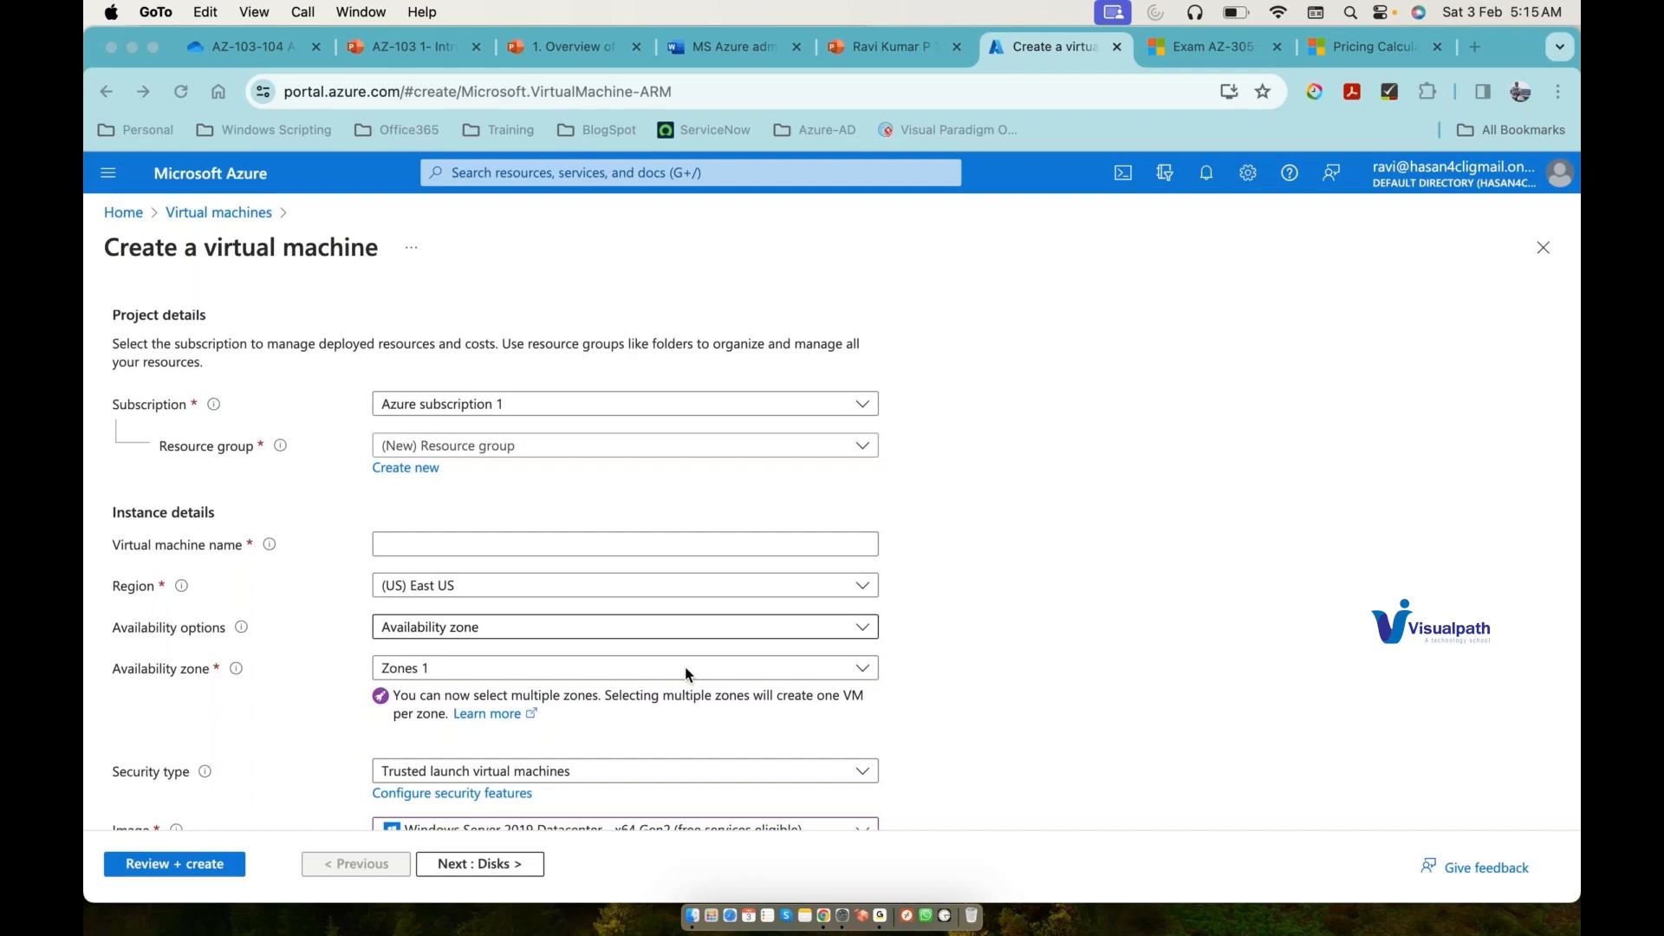
Step: Leave the Create a virtual machine form for the Virtual machines list, discarding the unsaved edits
left_click(823, 917)
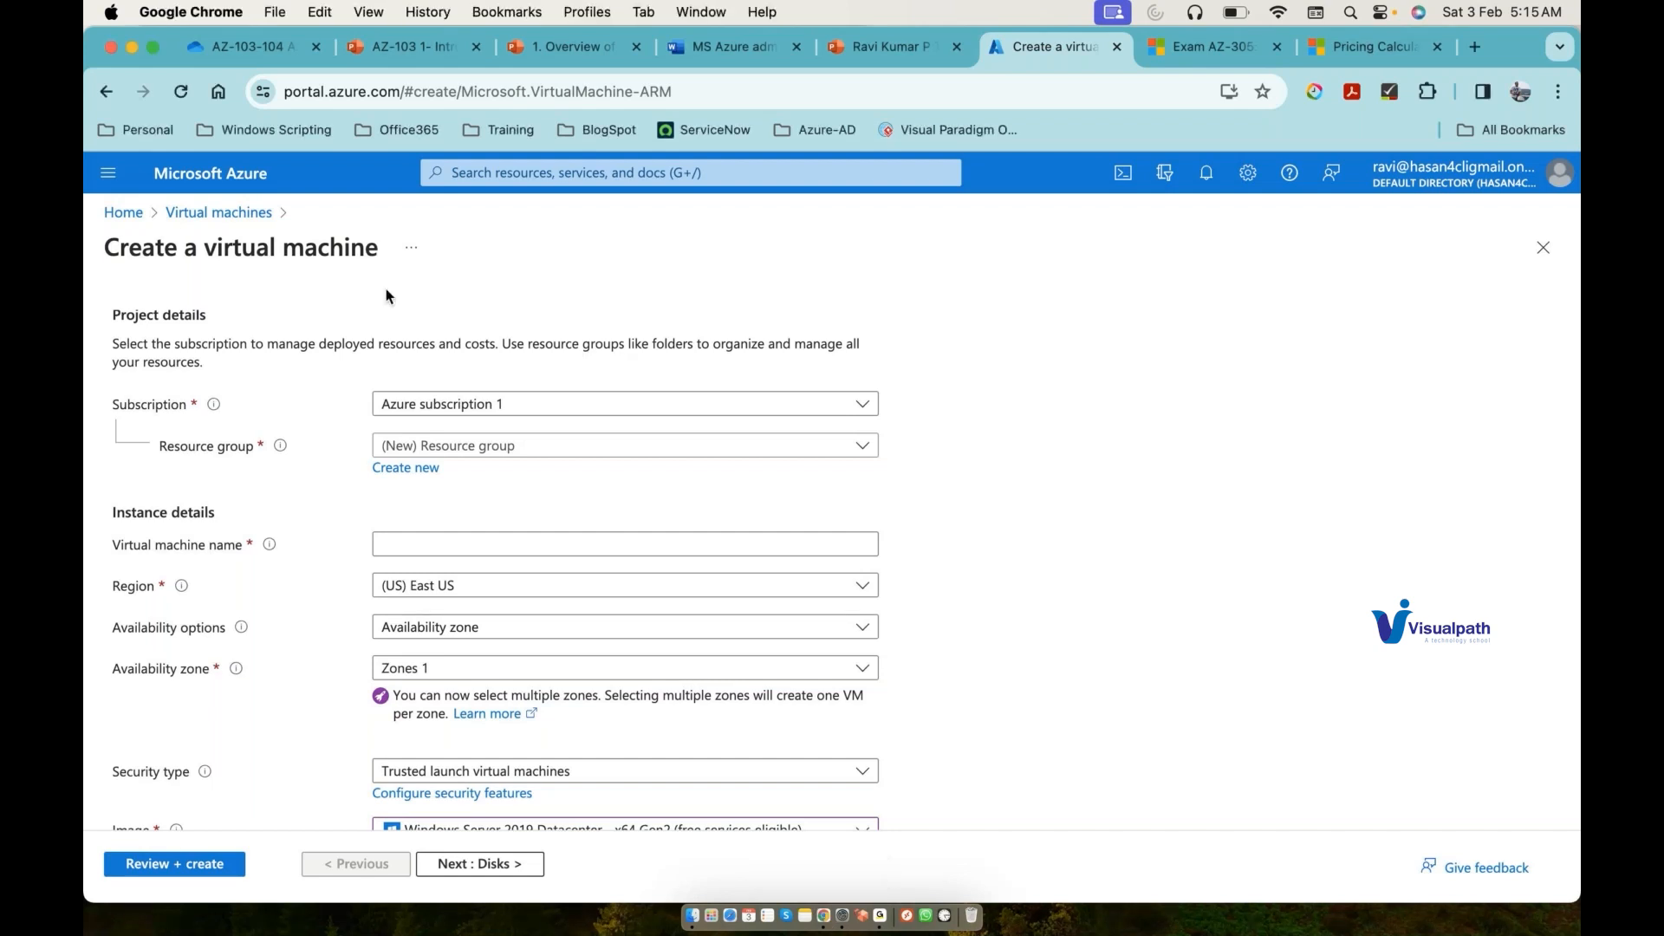
left_click(256, 223)
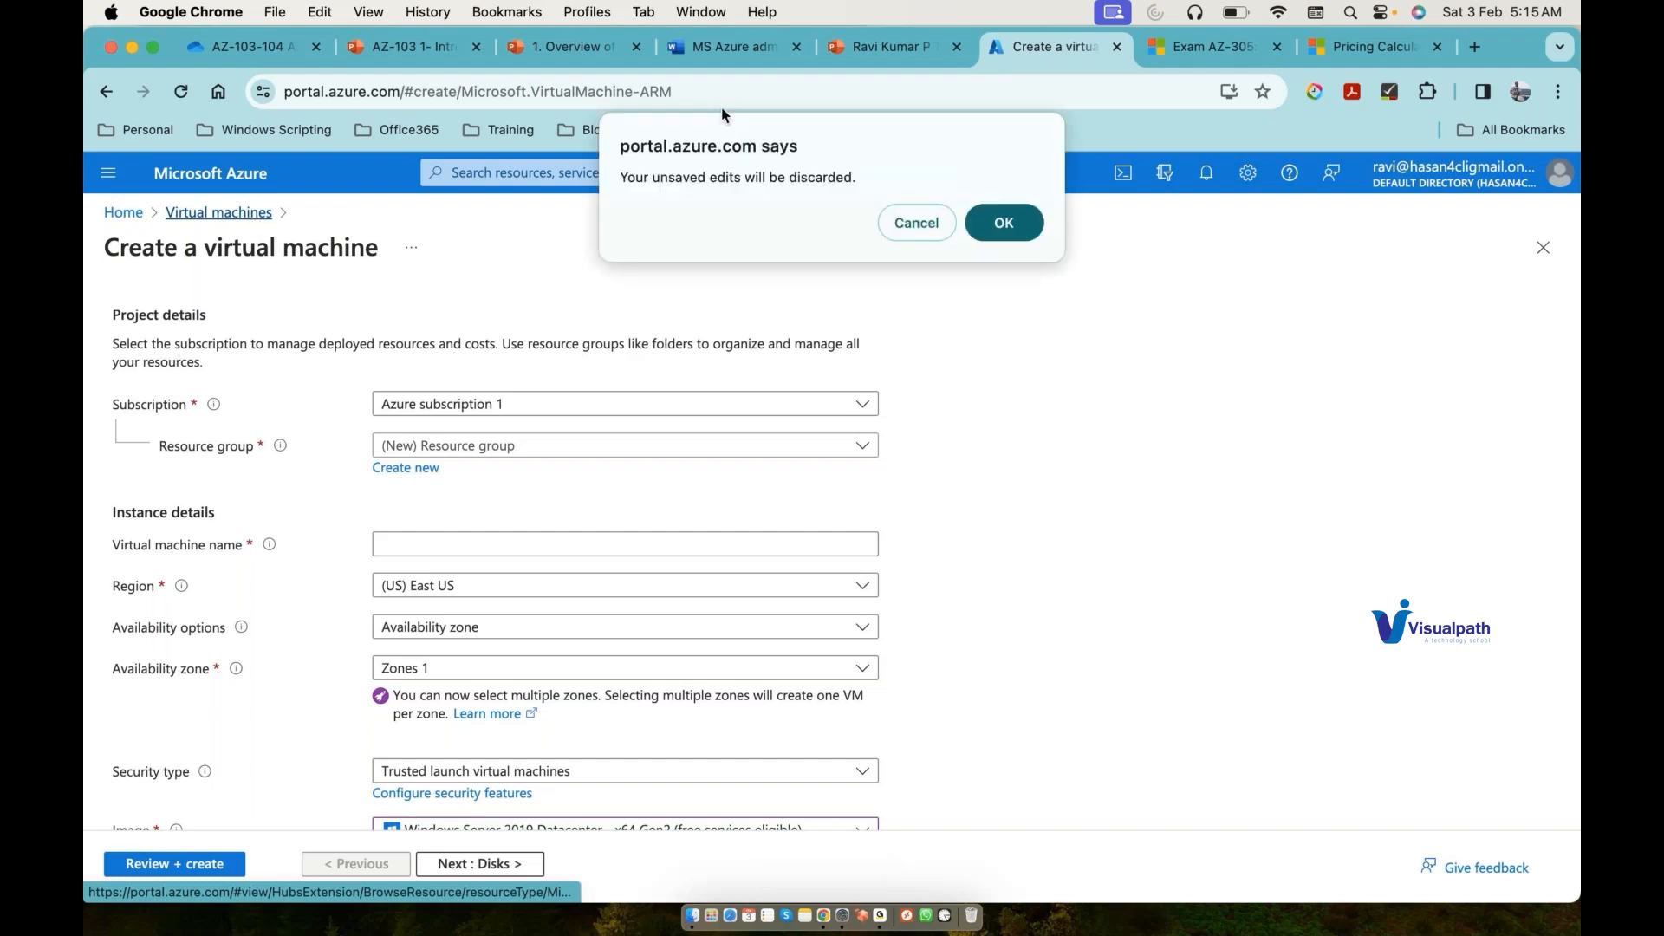
left_click(1004, 224)
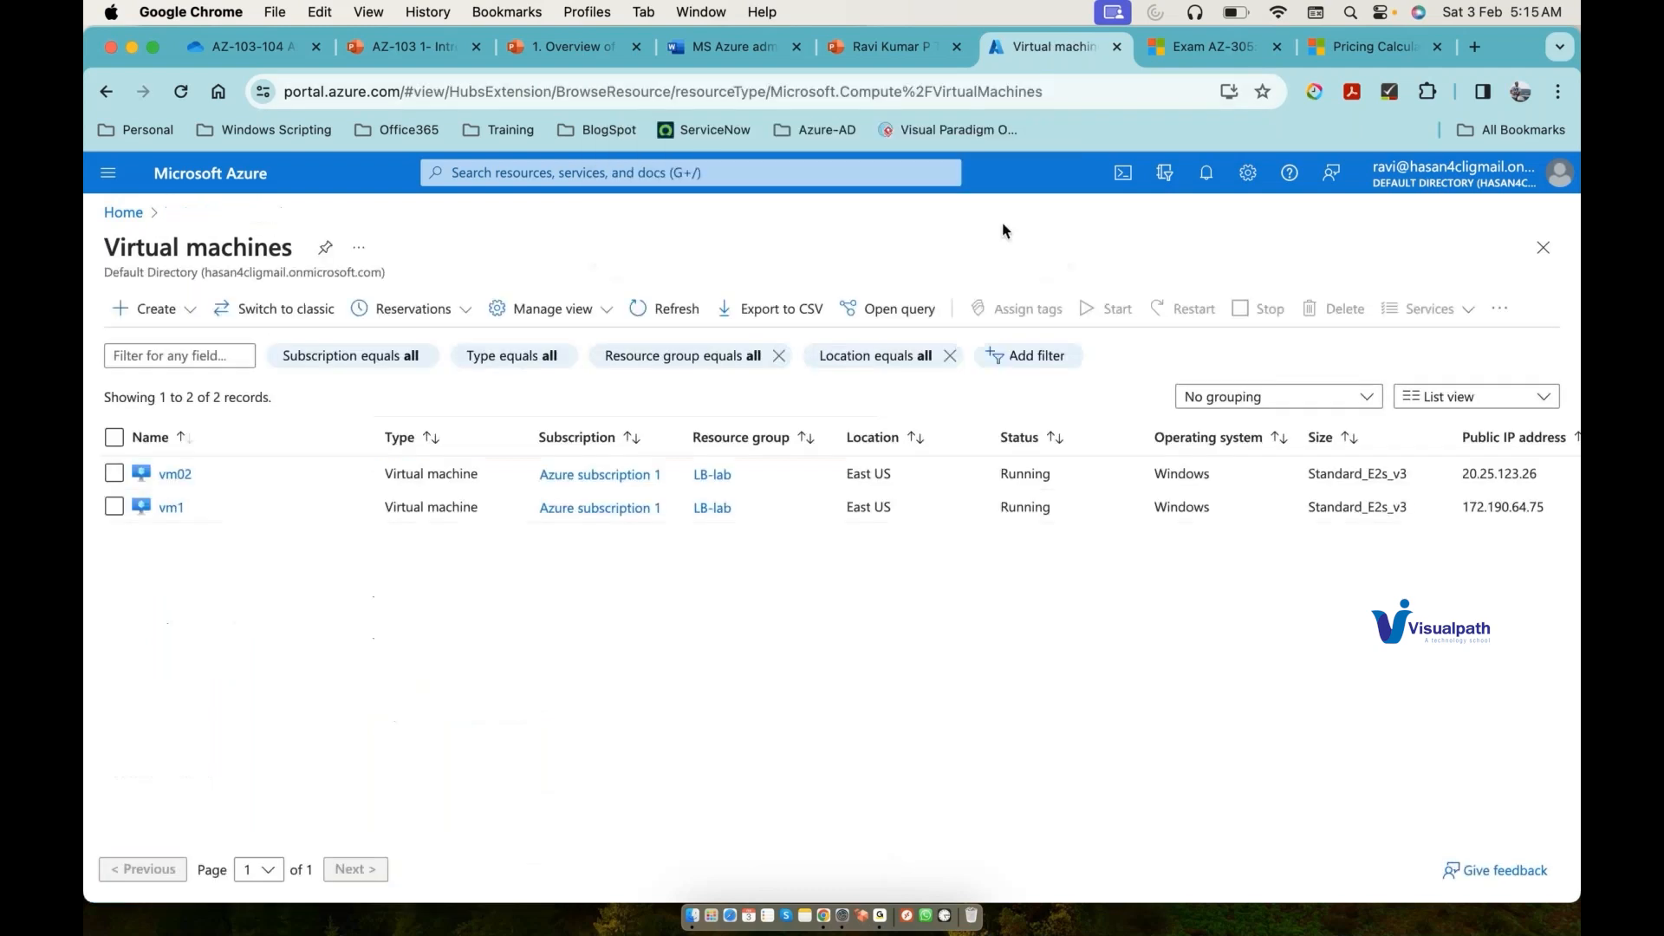
Step: View the overview of virtual machine vm02 and that of vm1
left_click(173, 474)
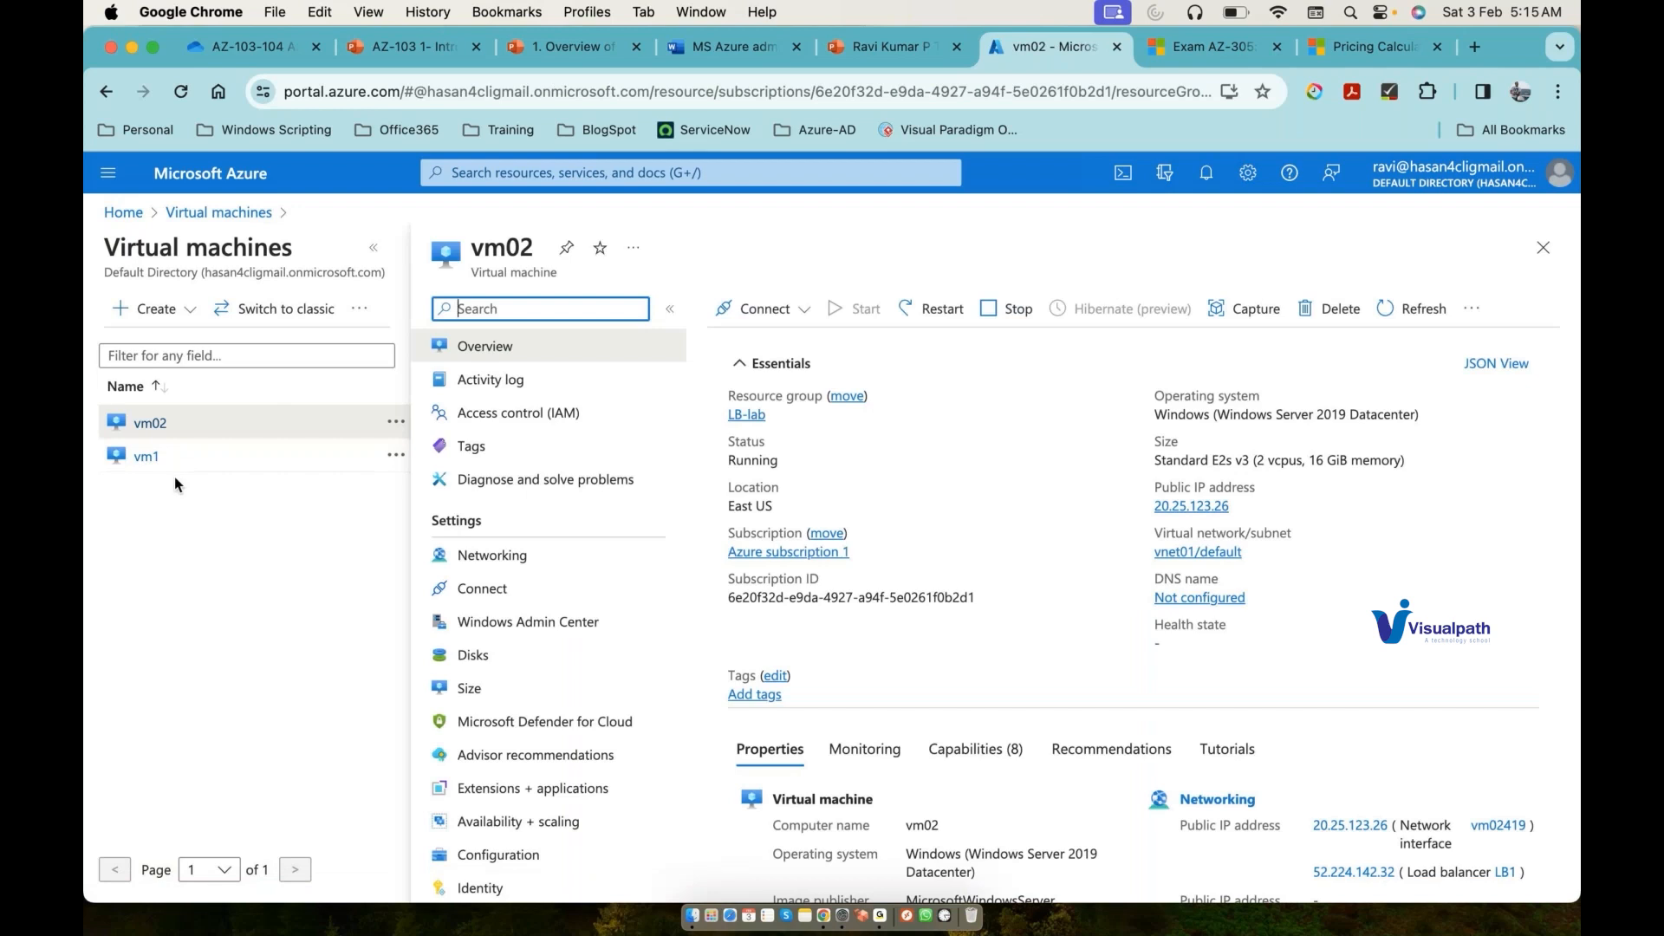
left_click(148, 457)
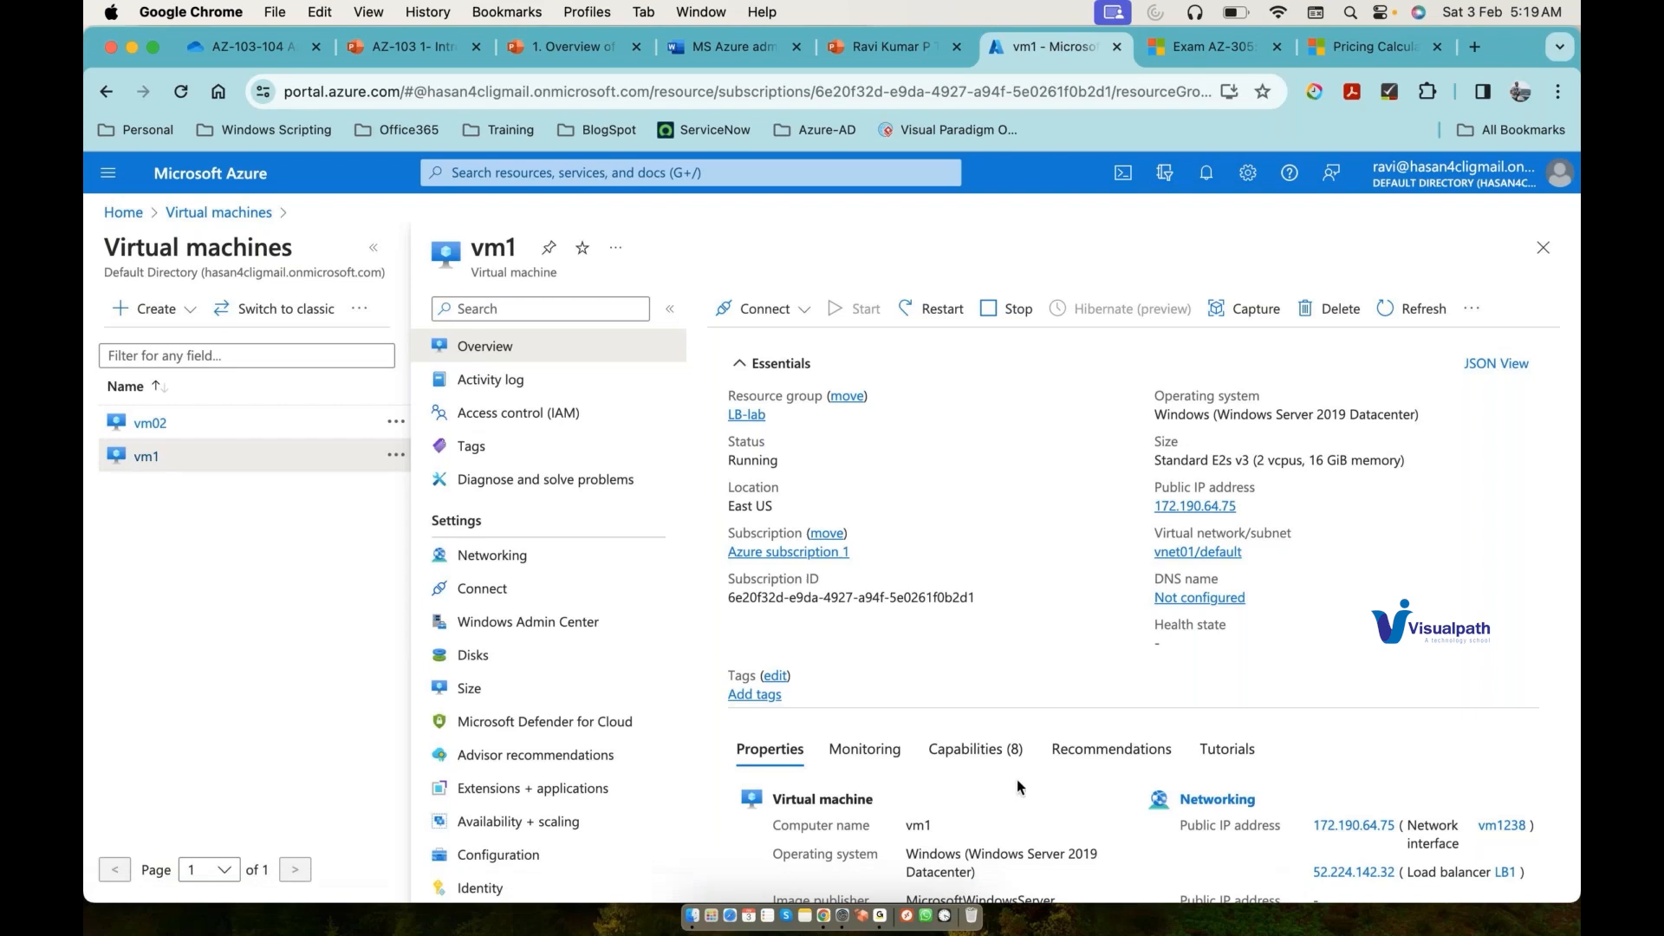
left_click(881, 920)
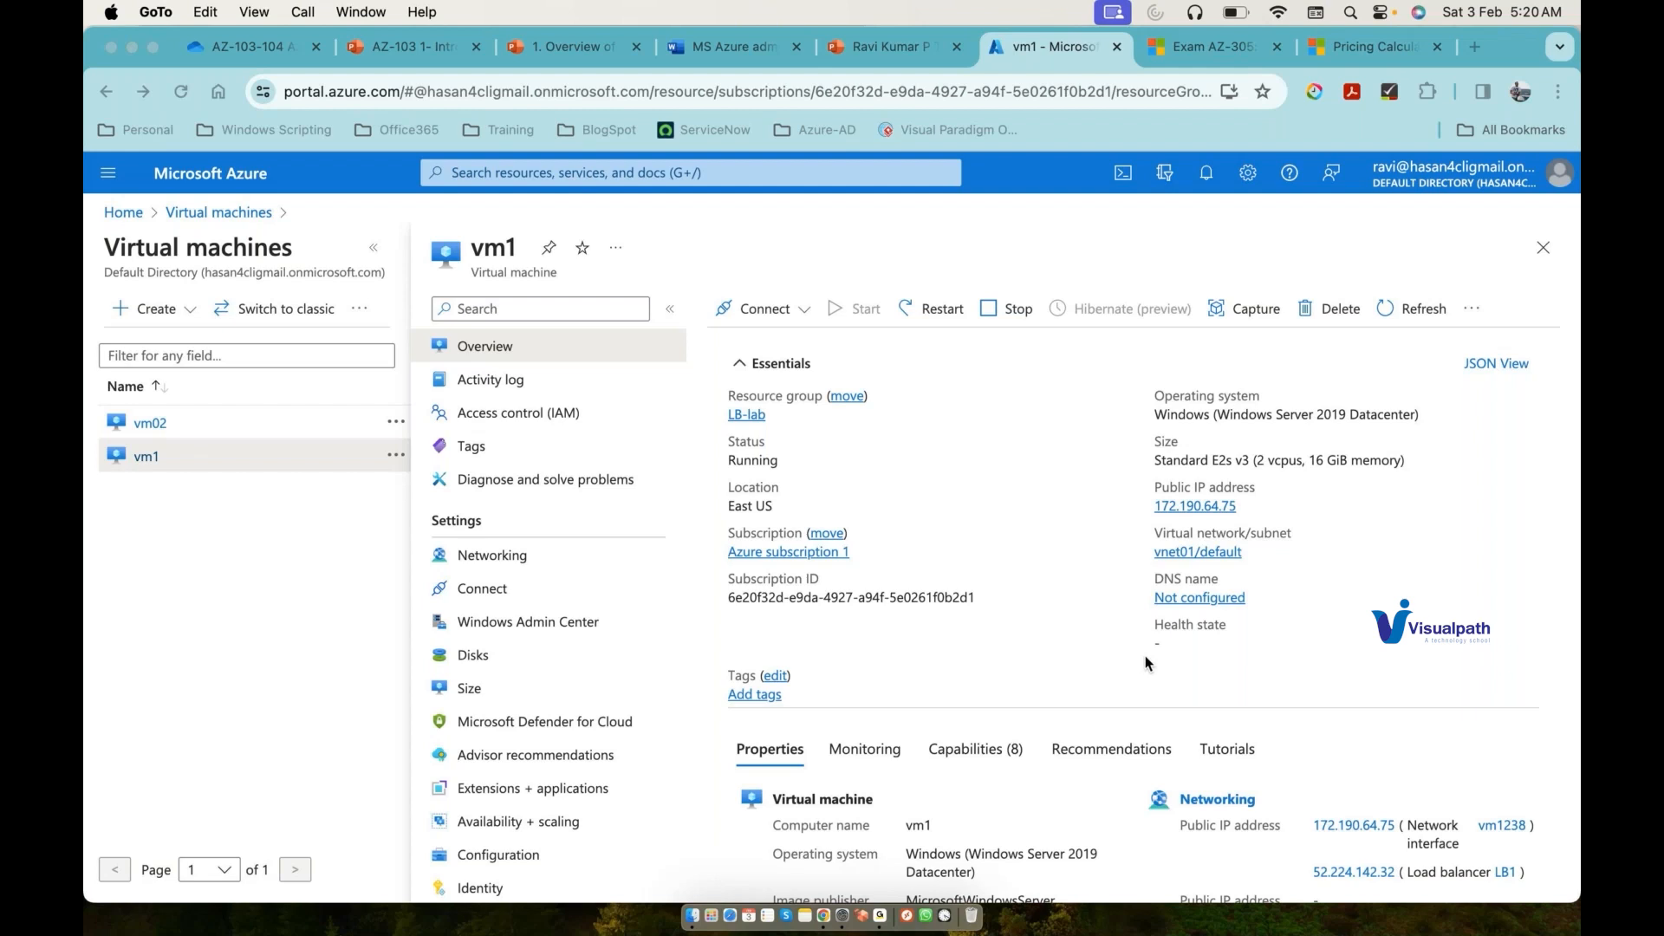
left_click(824, 915)
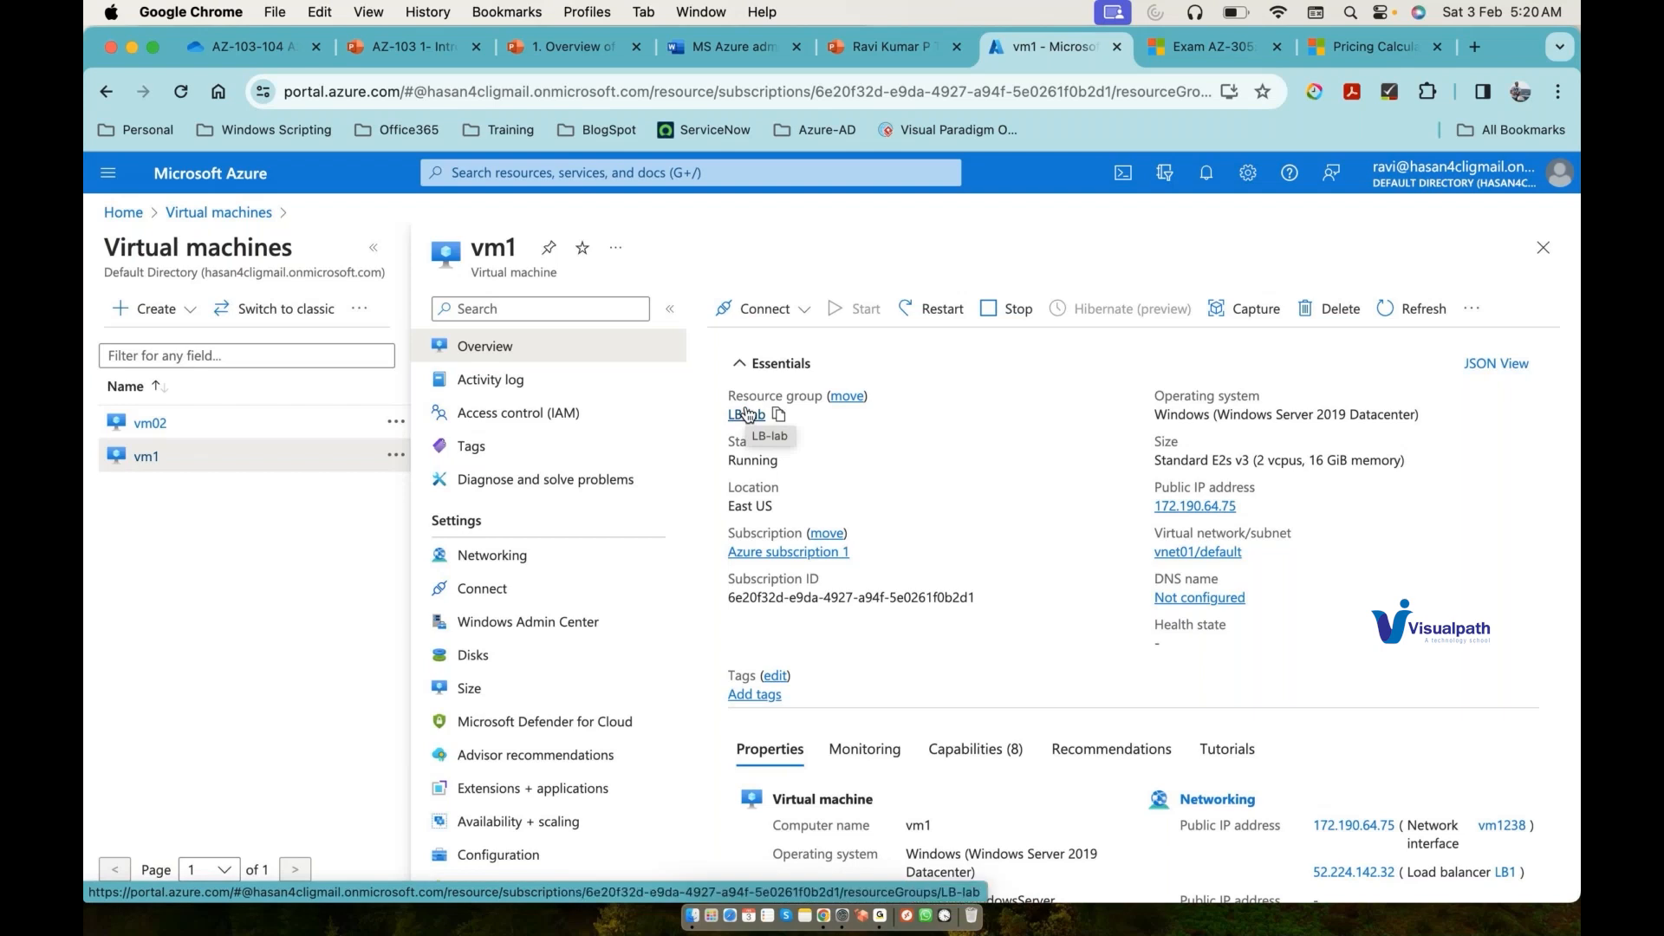
Step: Open vm1's OS disk from its attached disks and start creating a snapshot of it
left_click(595, 662)
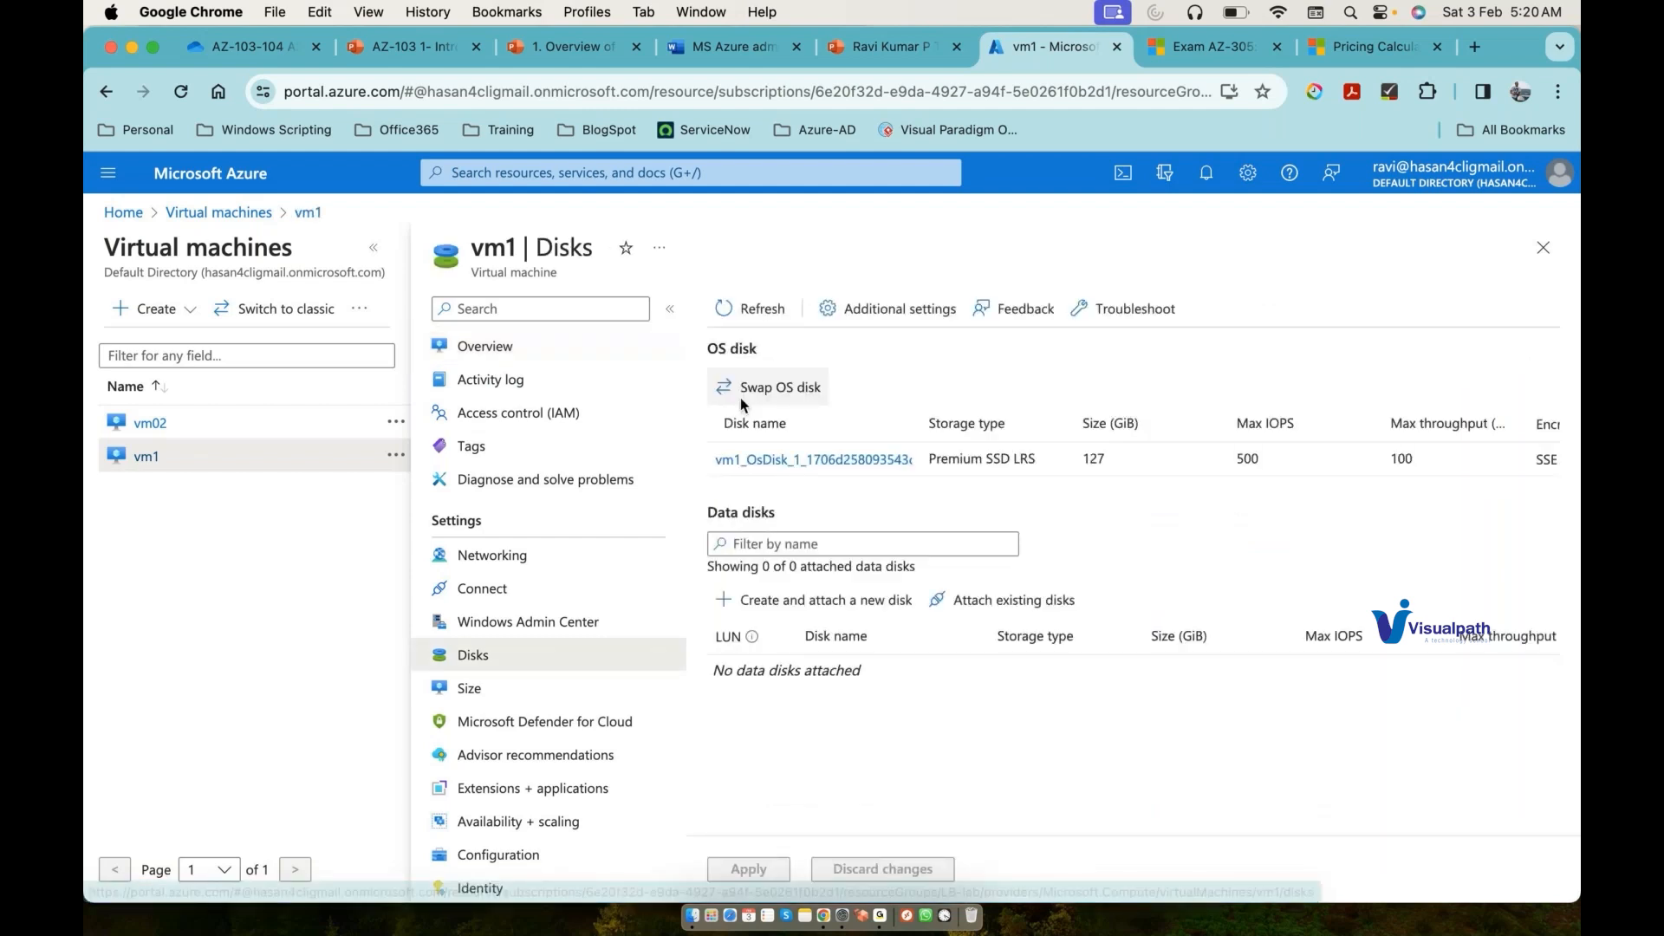
left_click(814, 460)
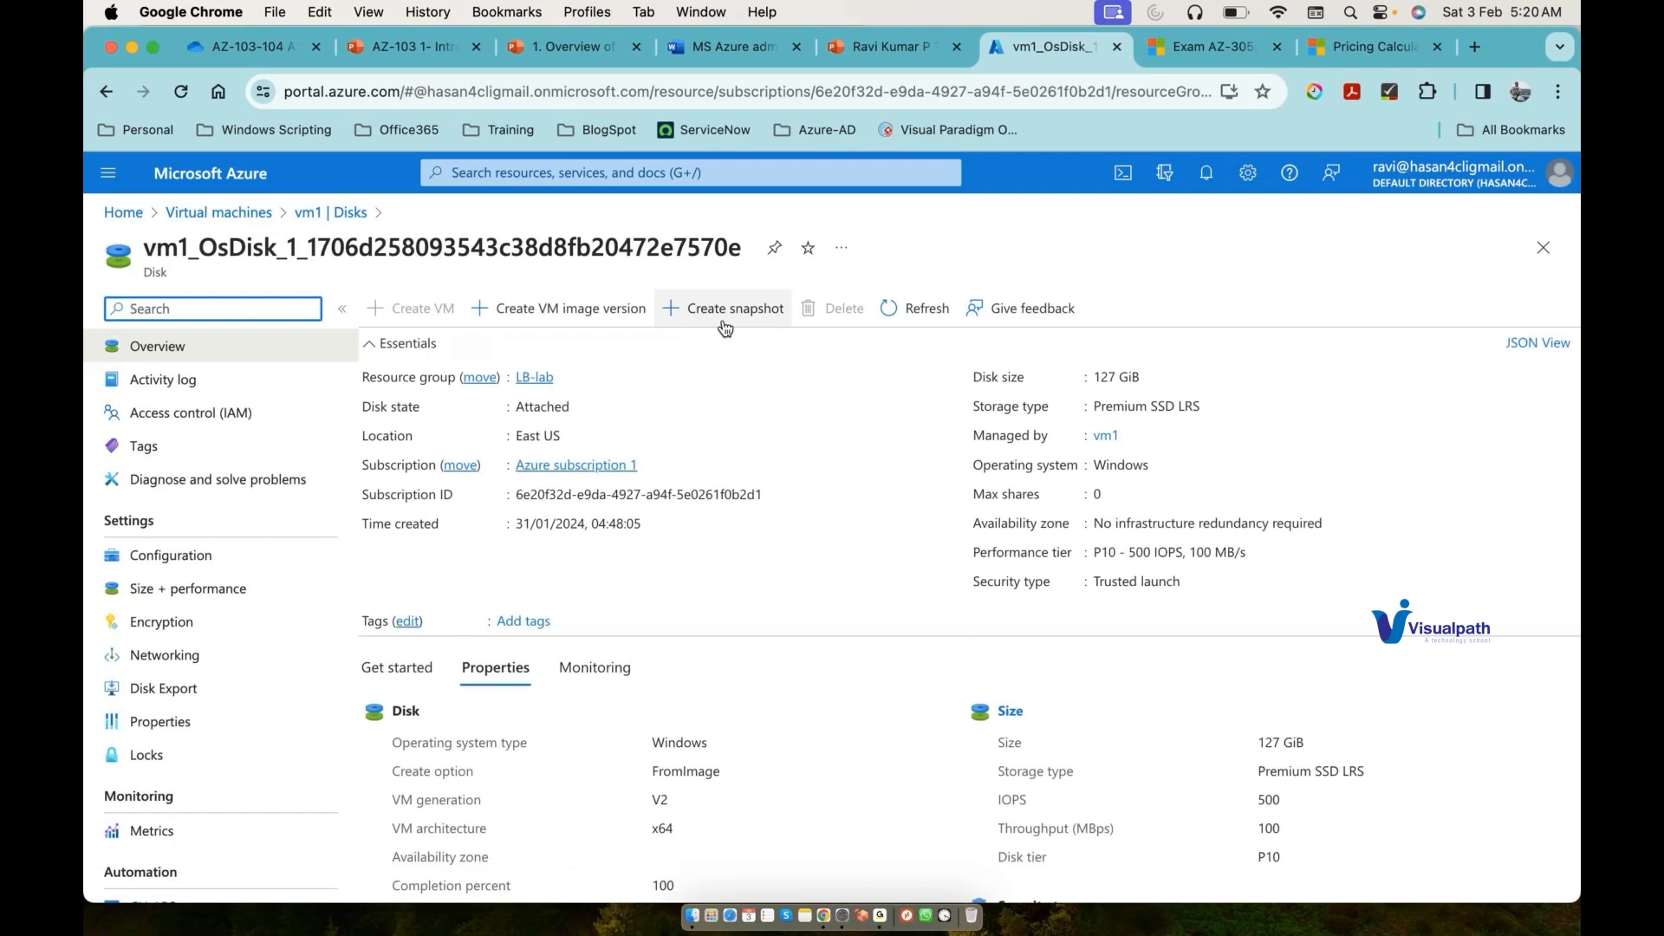
left_click(724, 324)
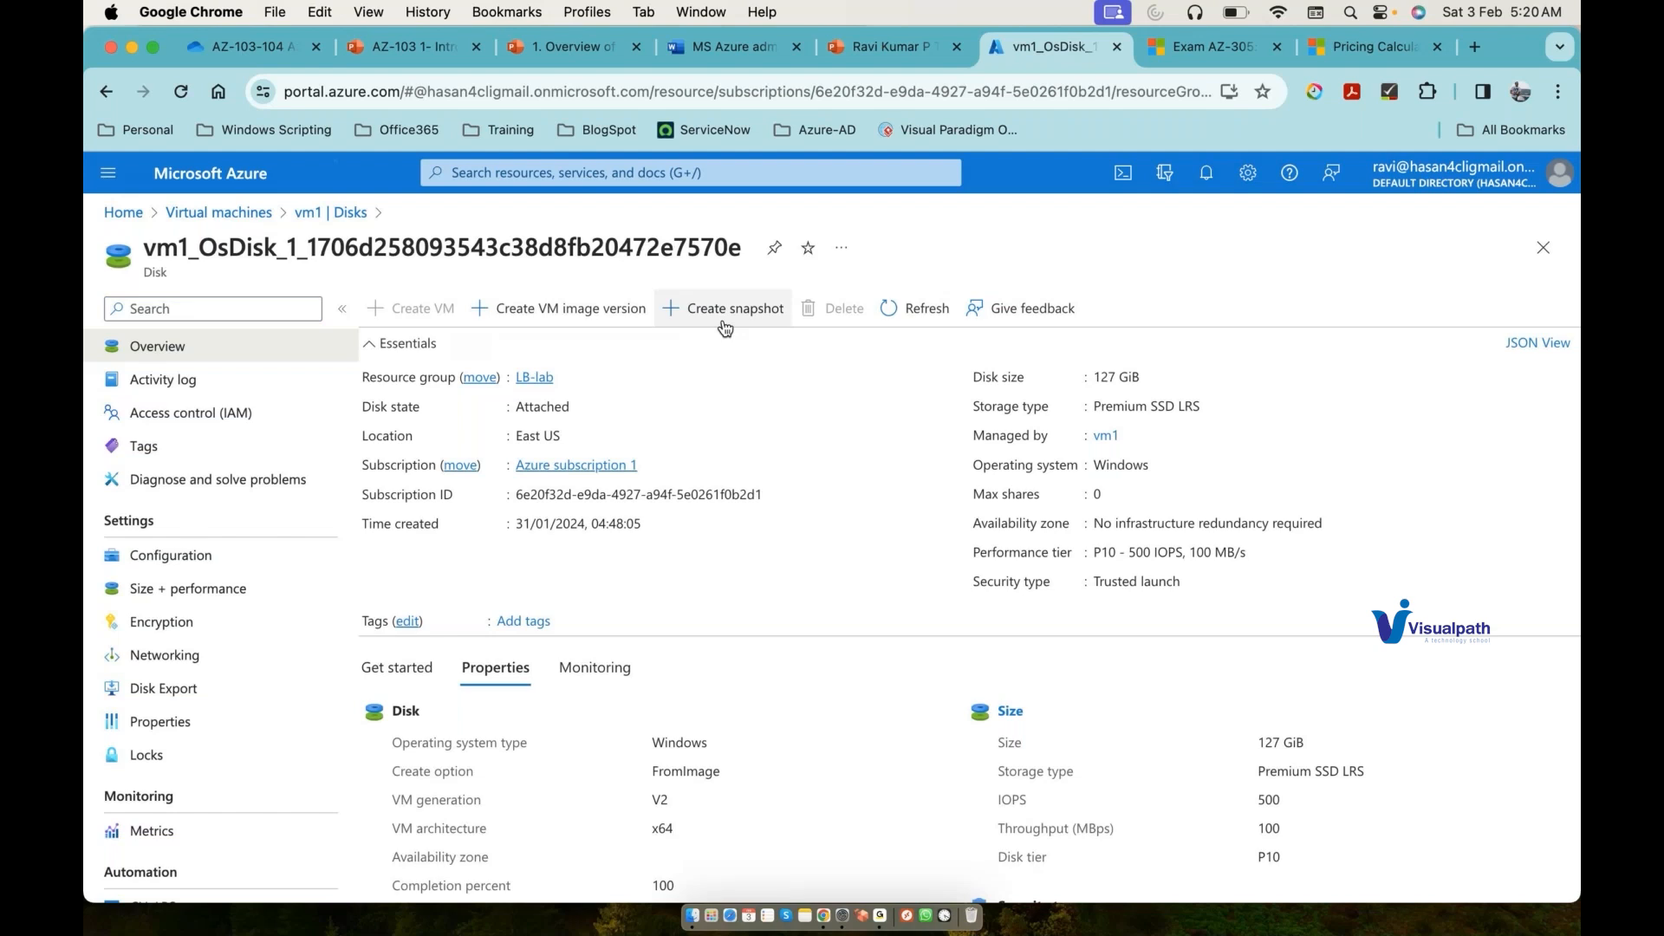
left_click(724, 308)
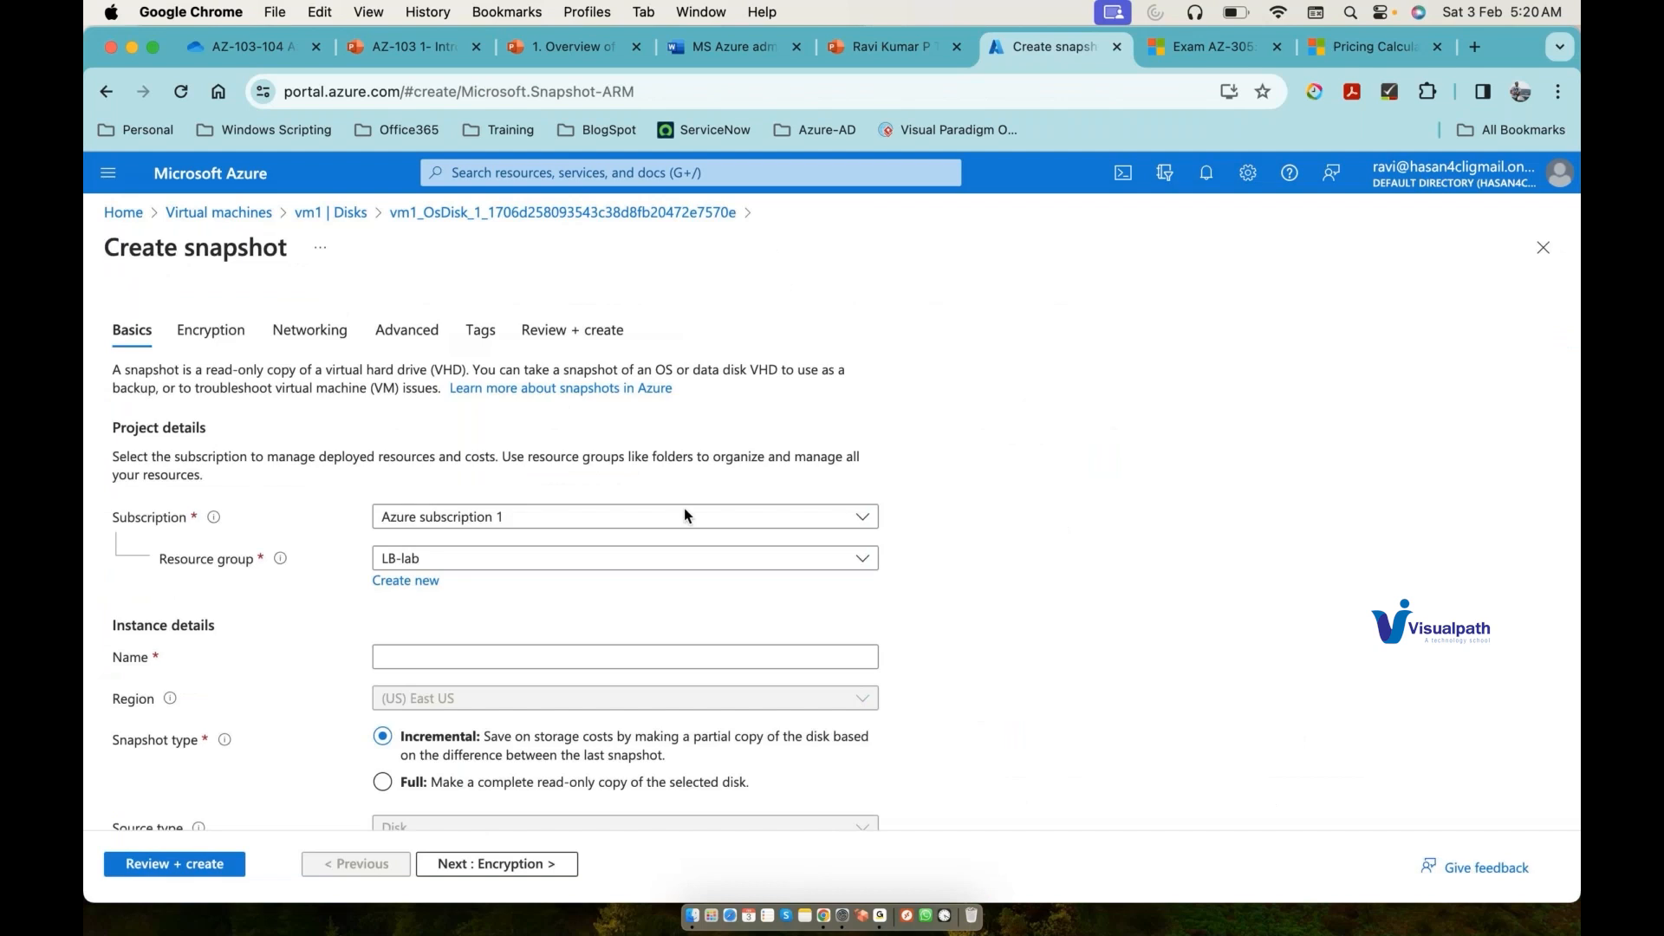
Step: Examine the snapshot form's instance details, comparing the Incremental and Full snapshot types and the source disk settings
scroll(678, 611, "down", 3)
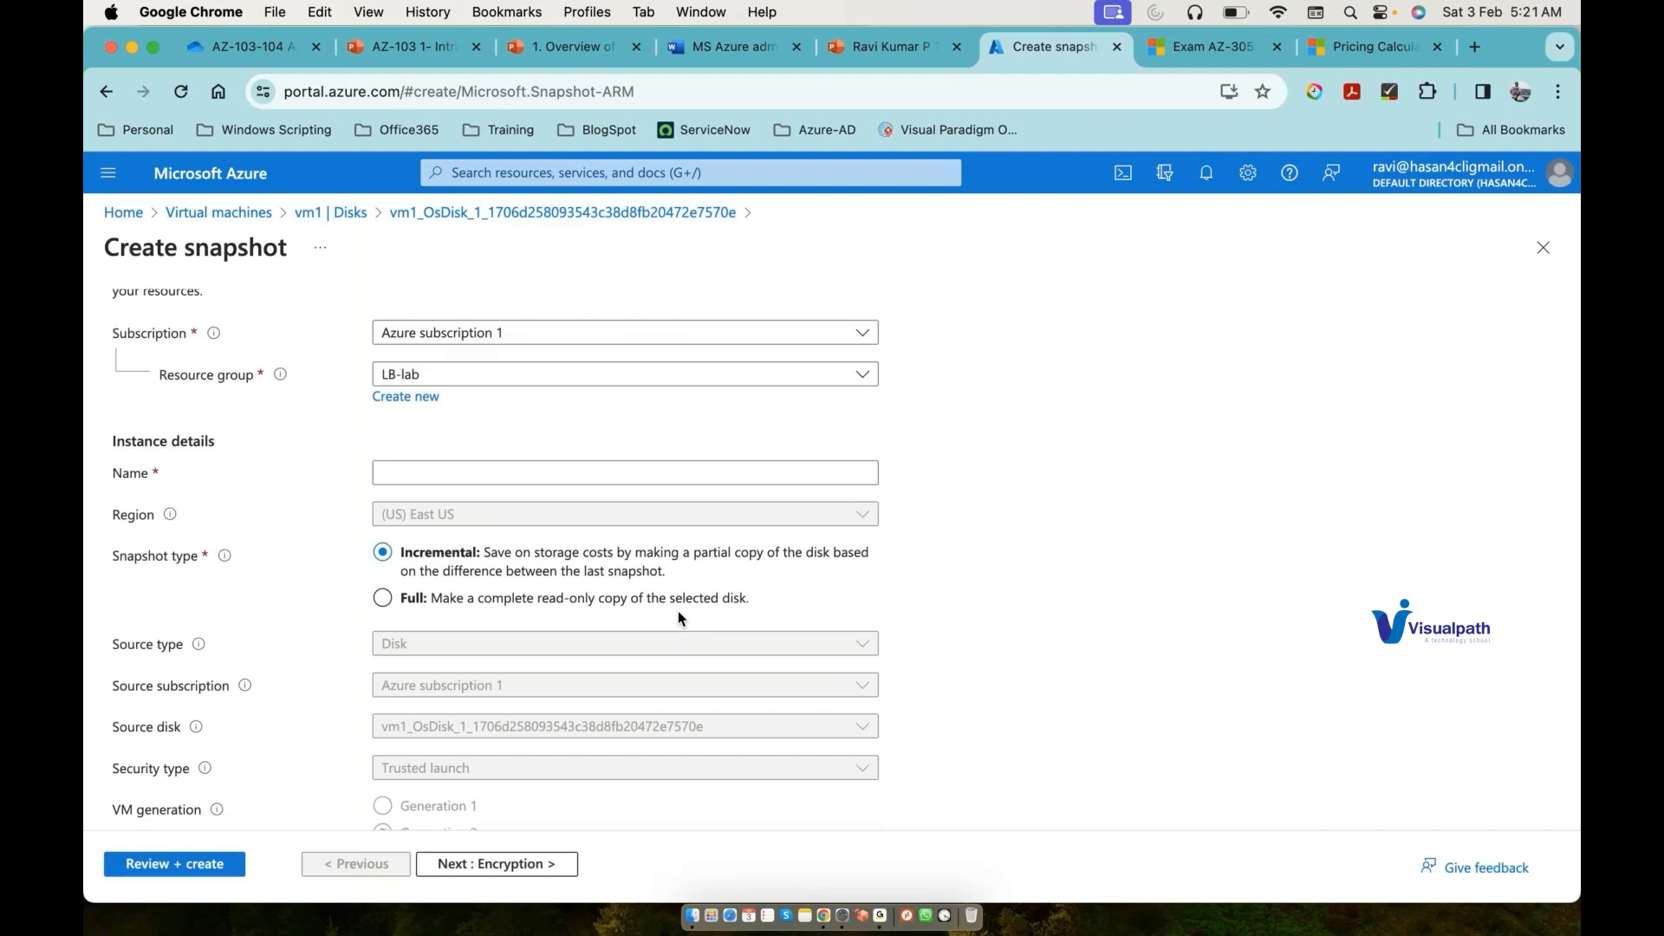
scroll(681, 617, "up", 1)
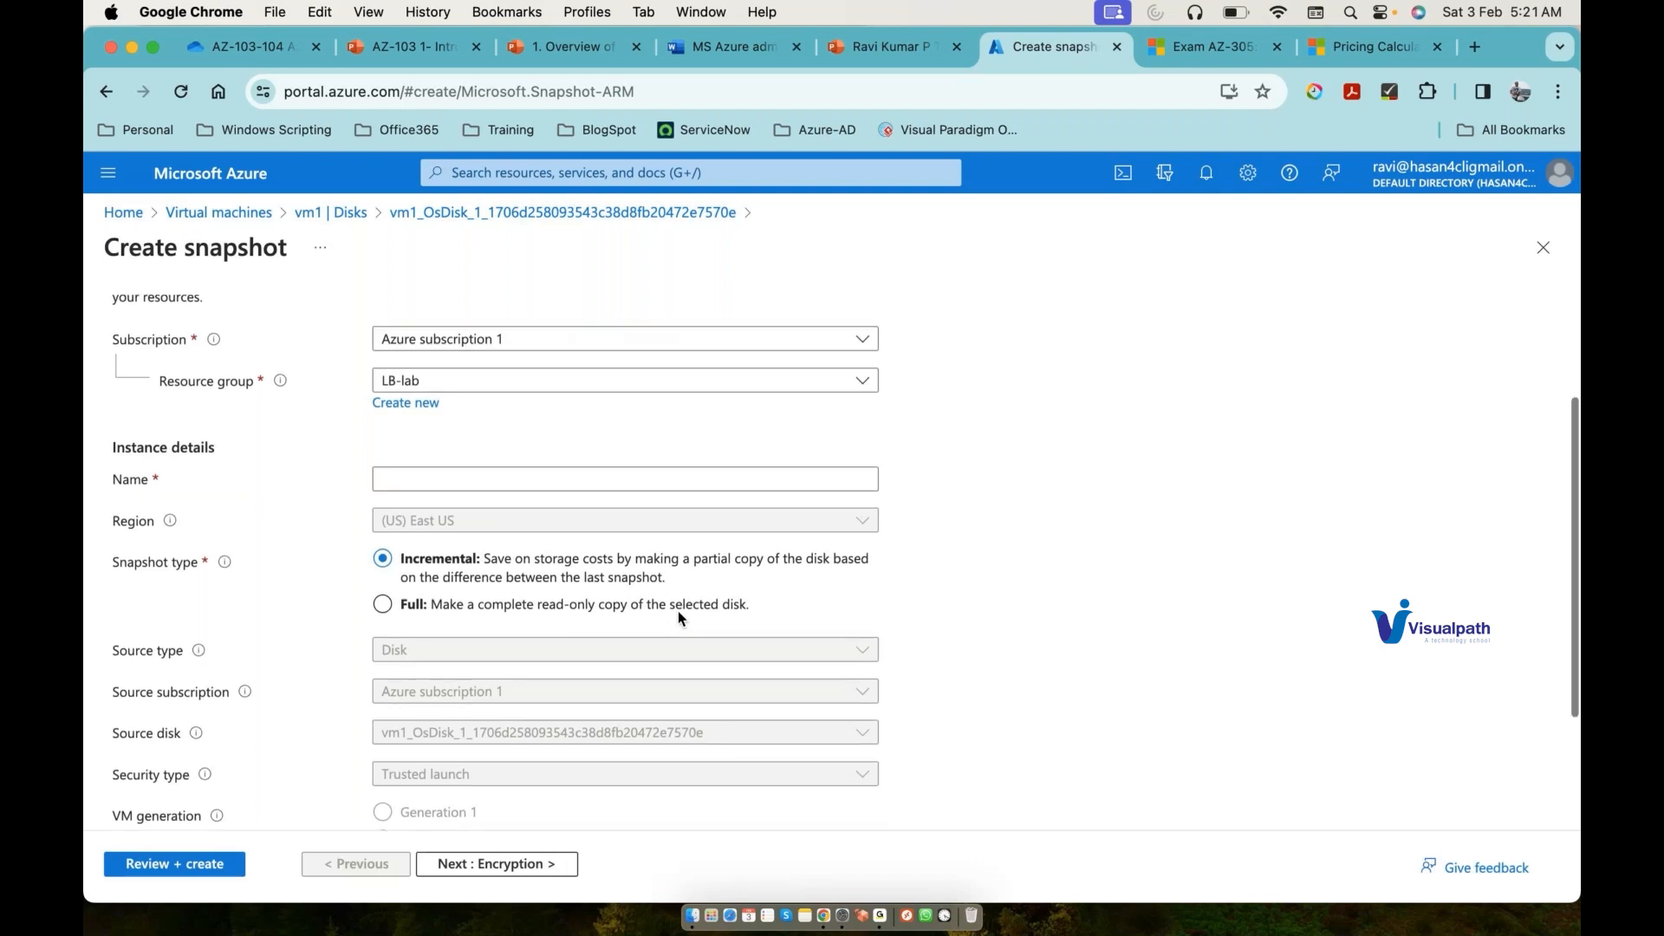
scroll(680, 618, "up", 1)
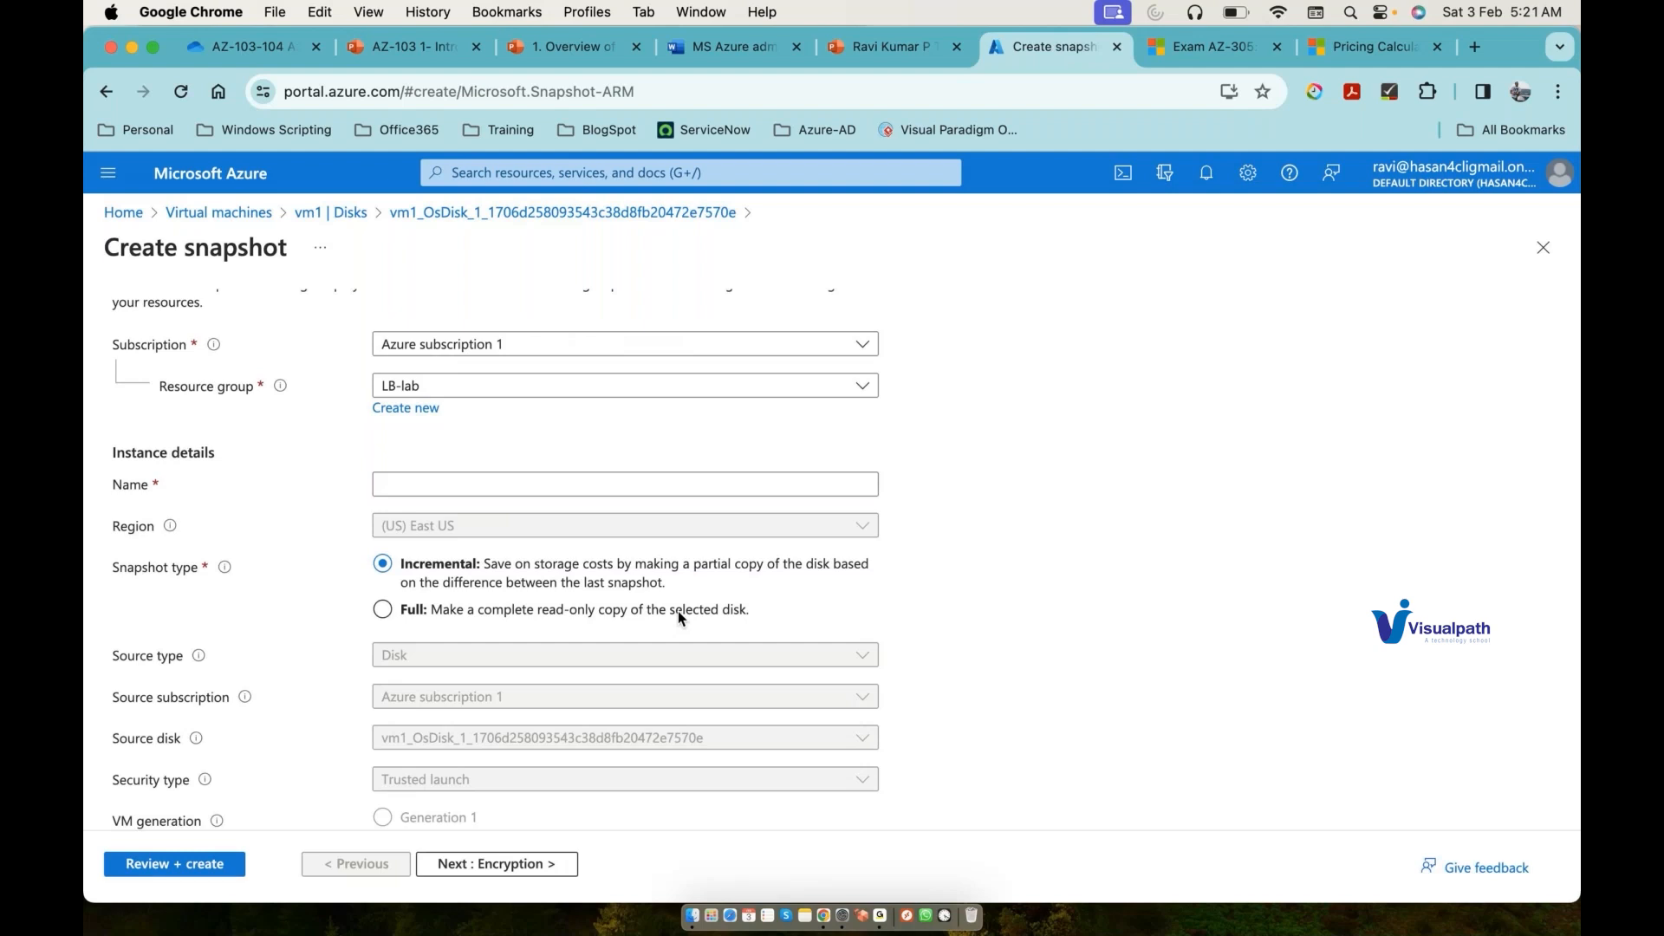
scroll(678, 611, "up", 1)
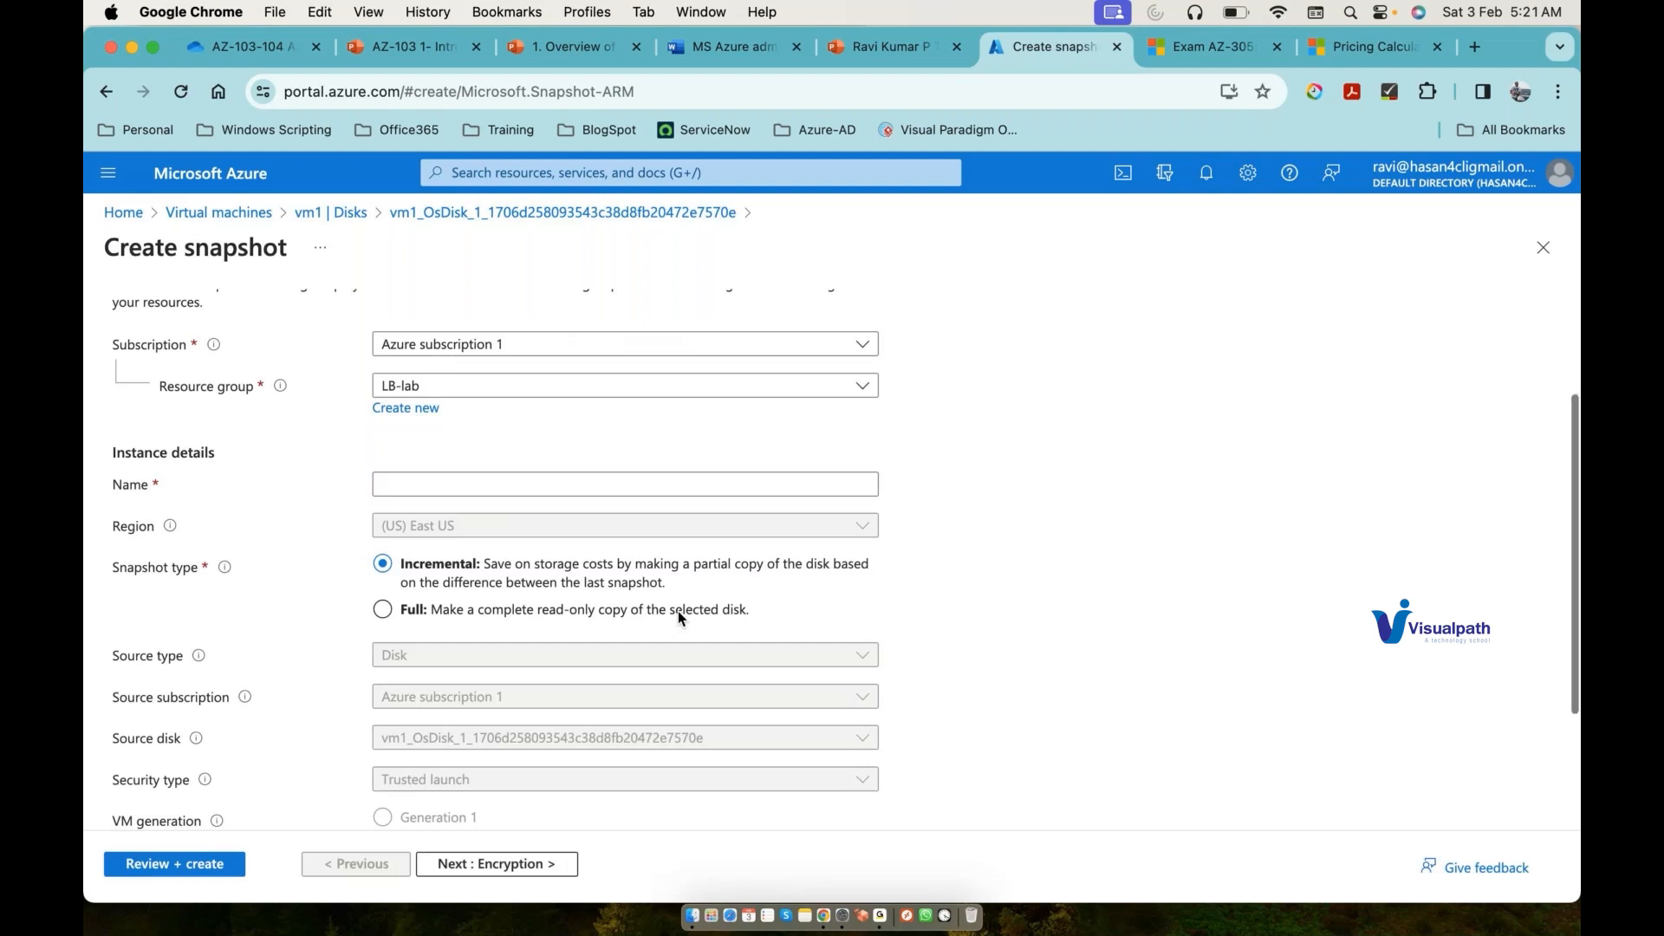
scroll(678, 611, "down", 1)
scroll(678, 611, "up", 1)
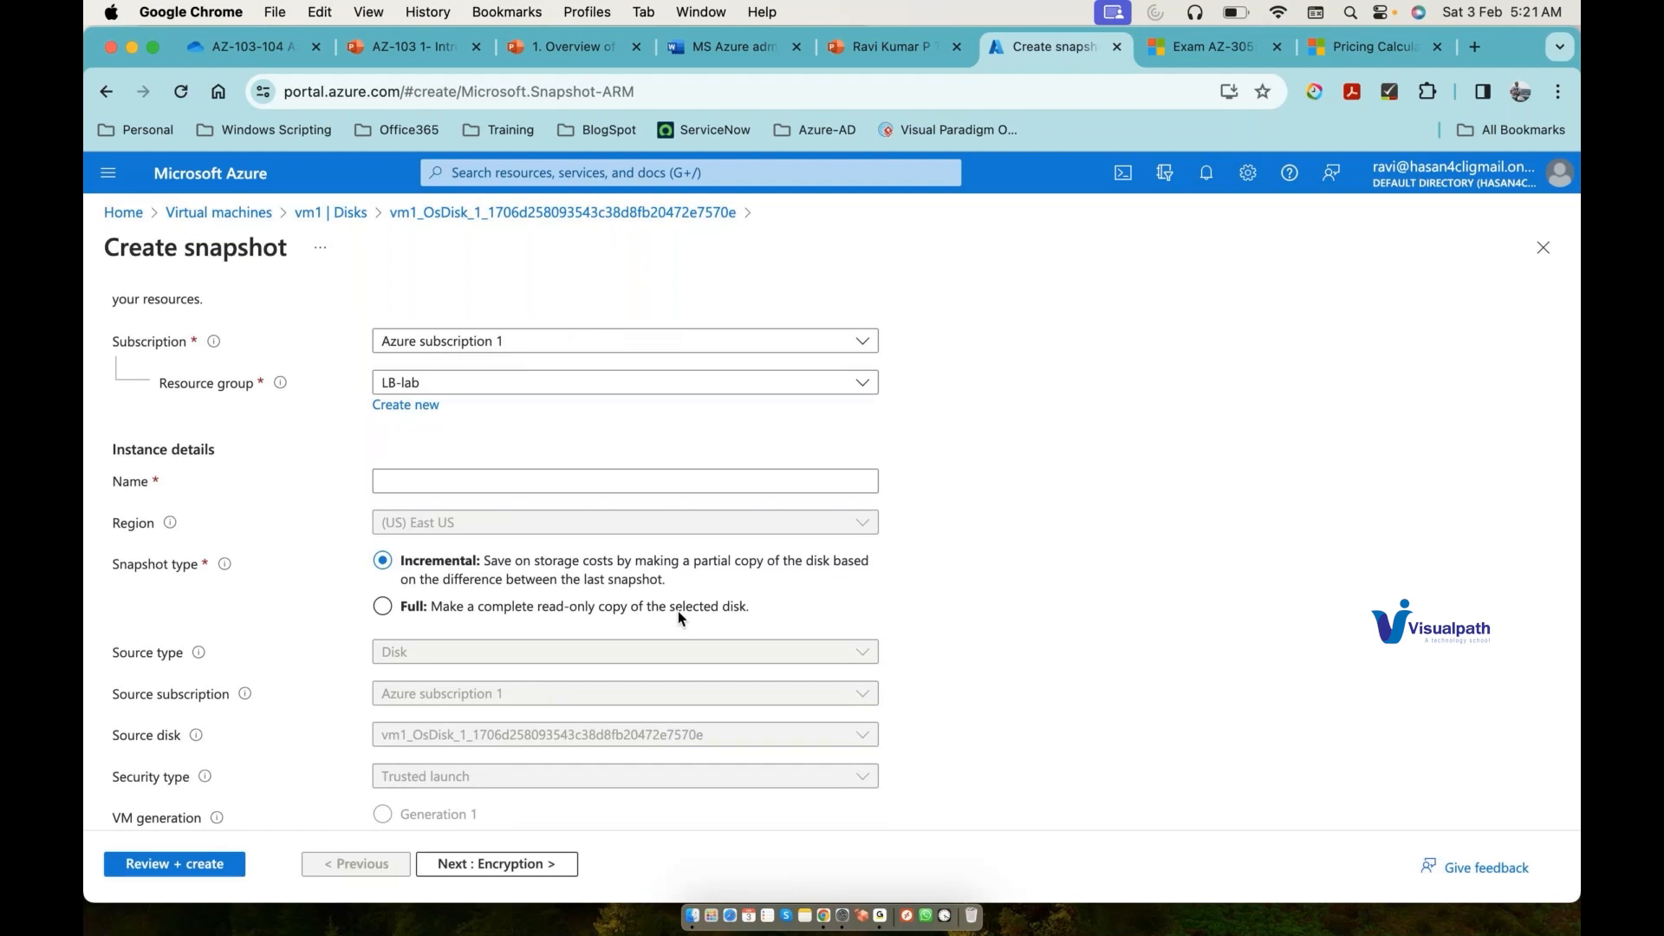
scroll(677, 611, "up", 1)
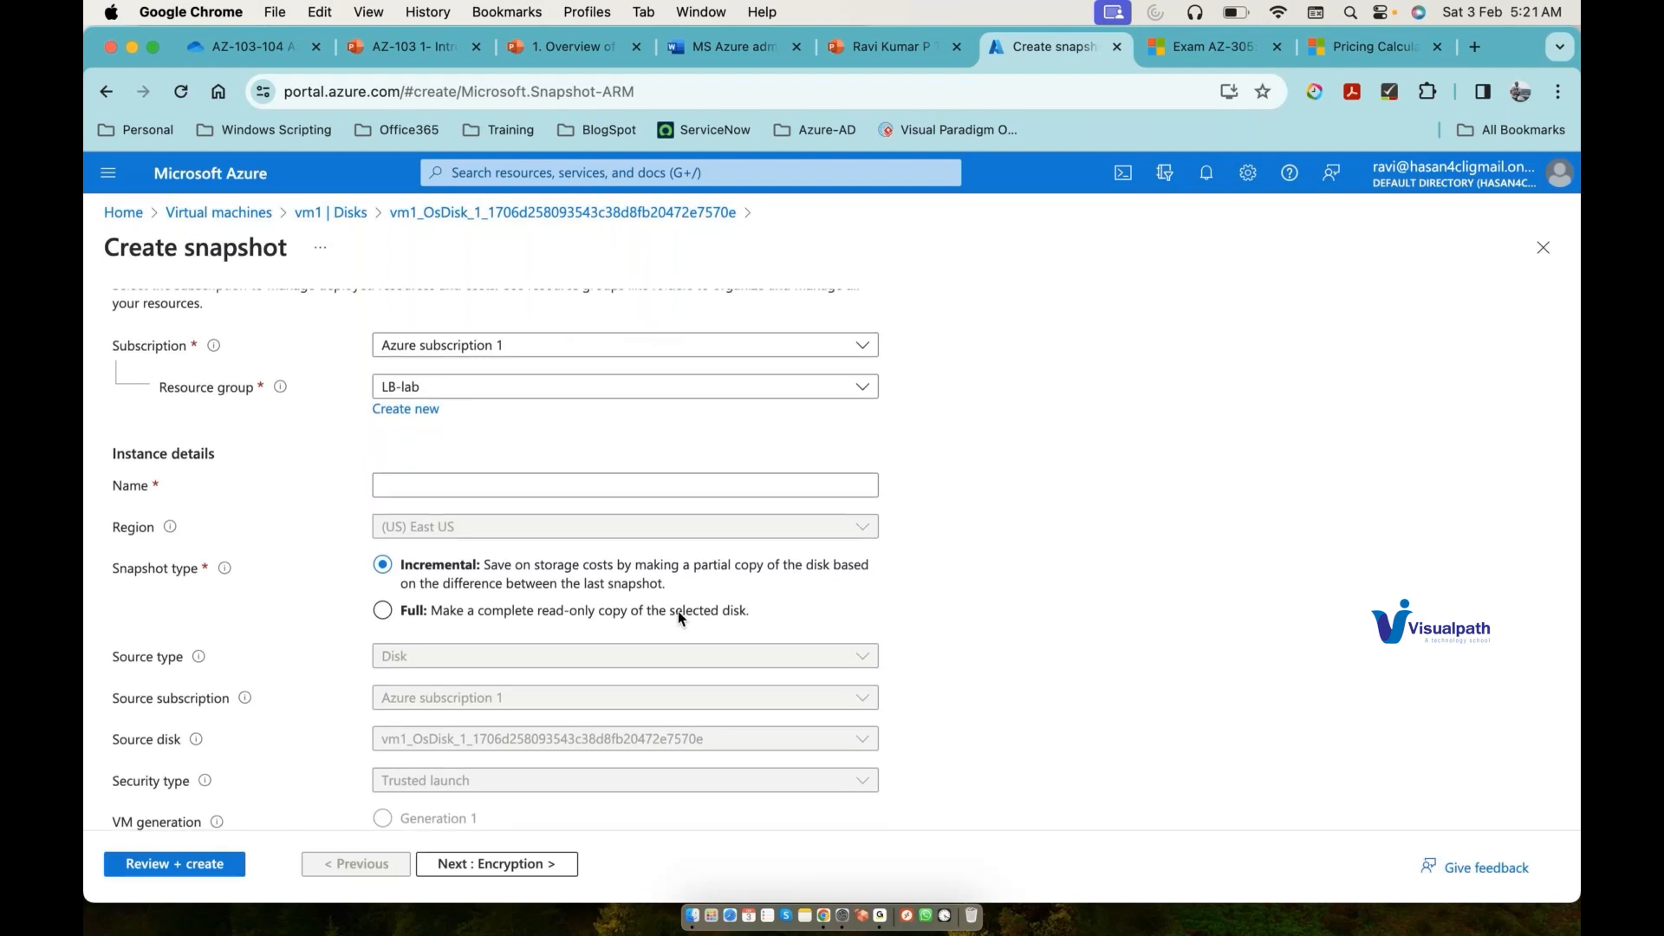
left_click(679, 613)
scroll(681, 619, "up", 1)
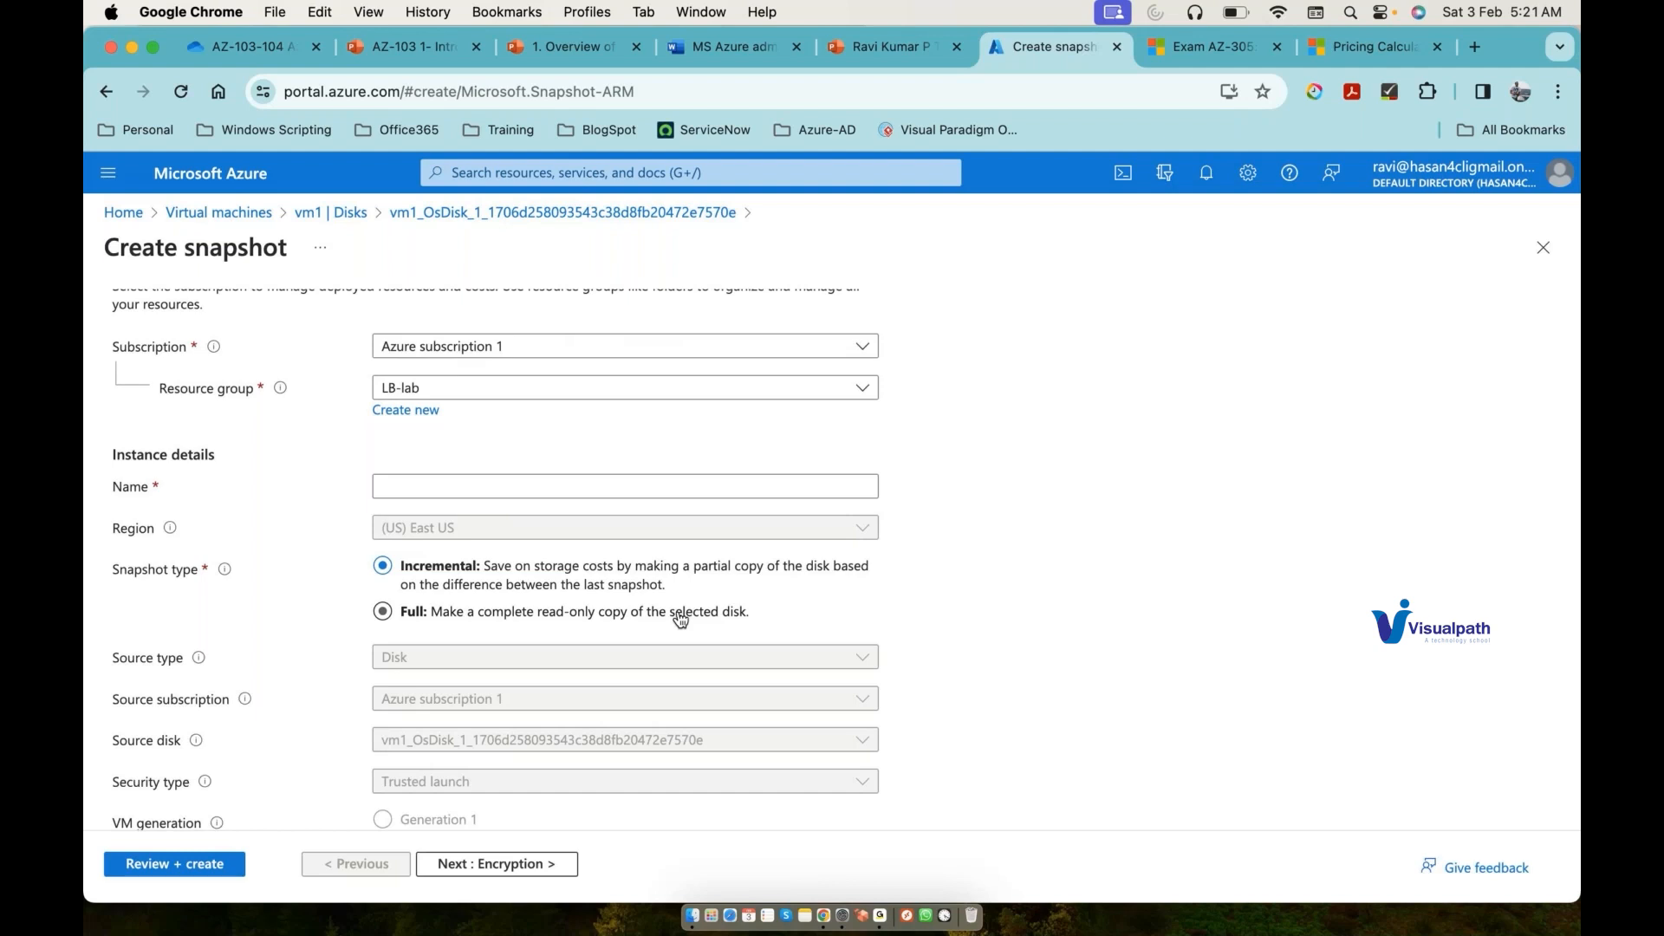
scroll(680, 618, "down", 1)
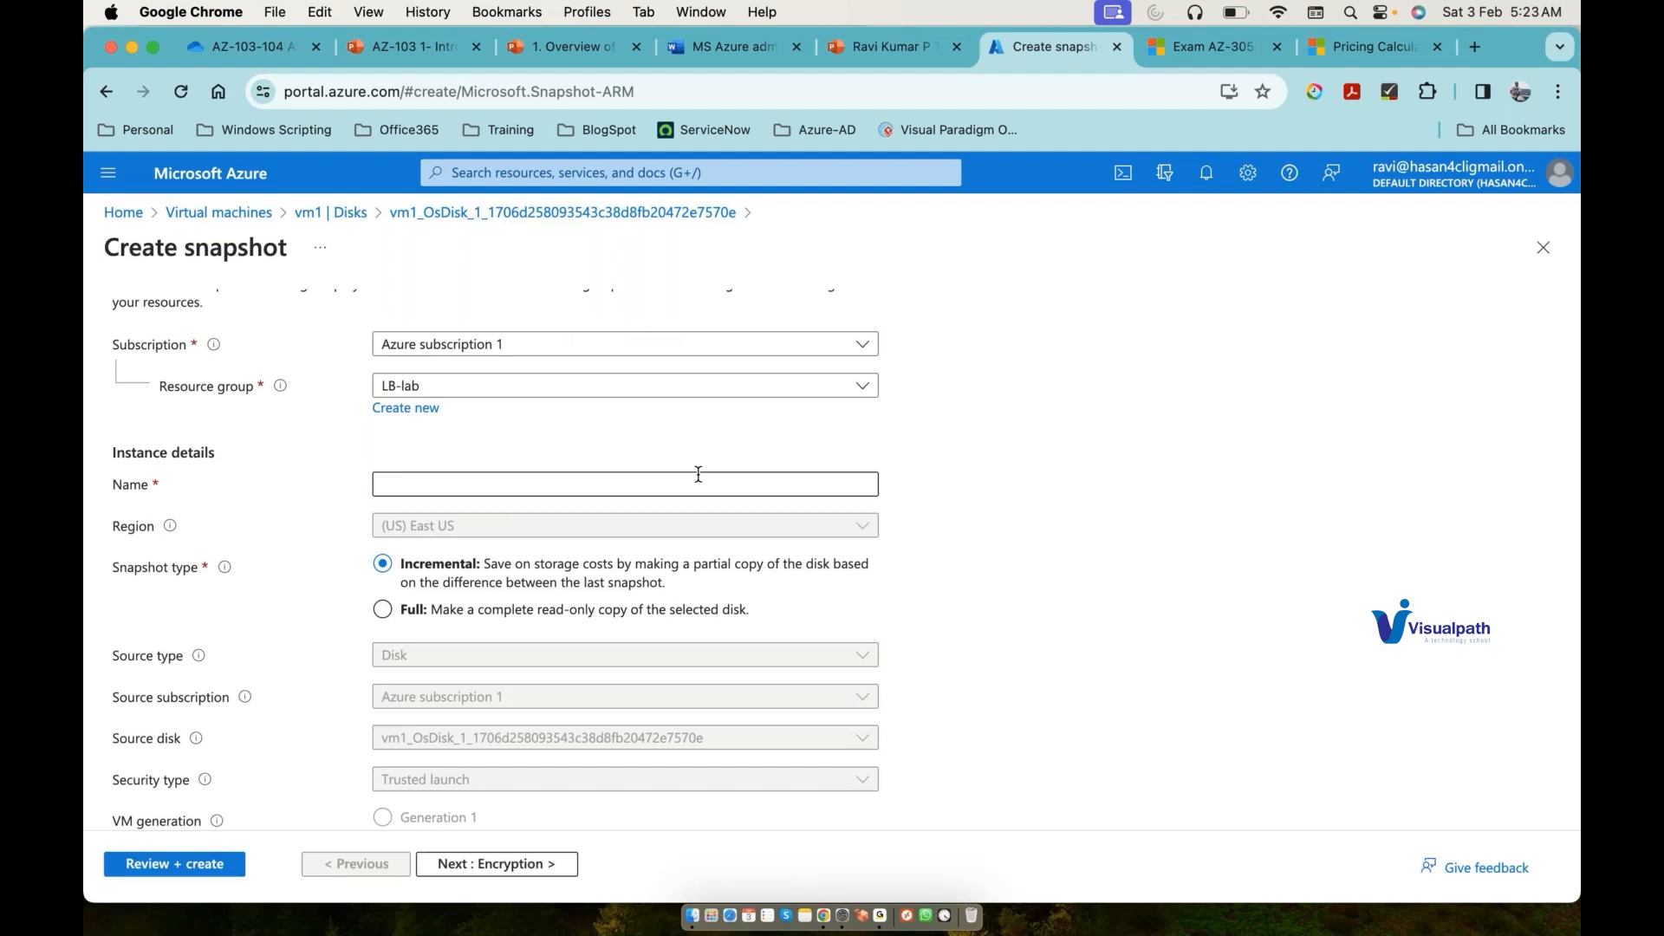
left_click(882, 916)
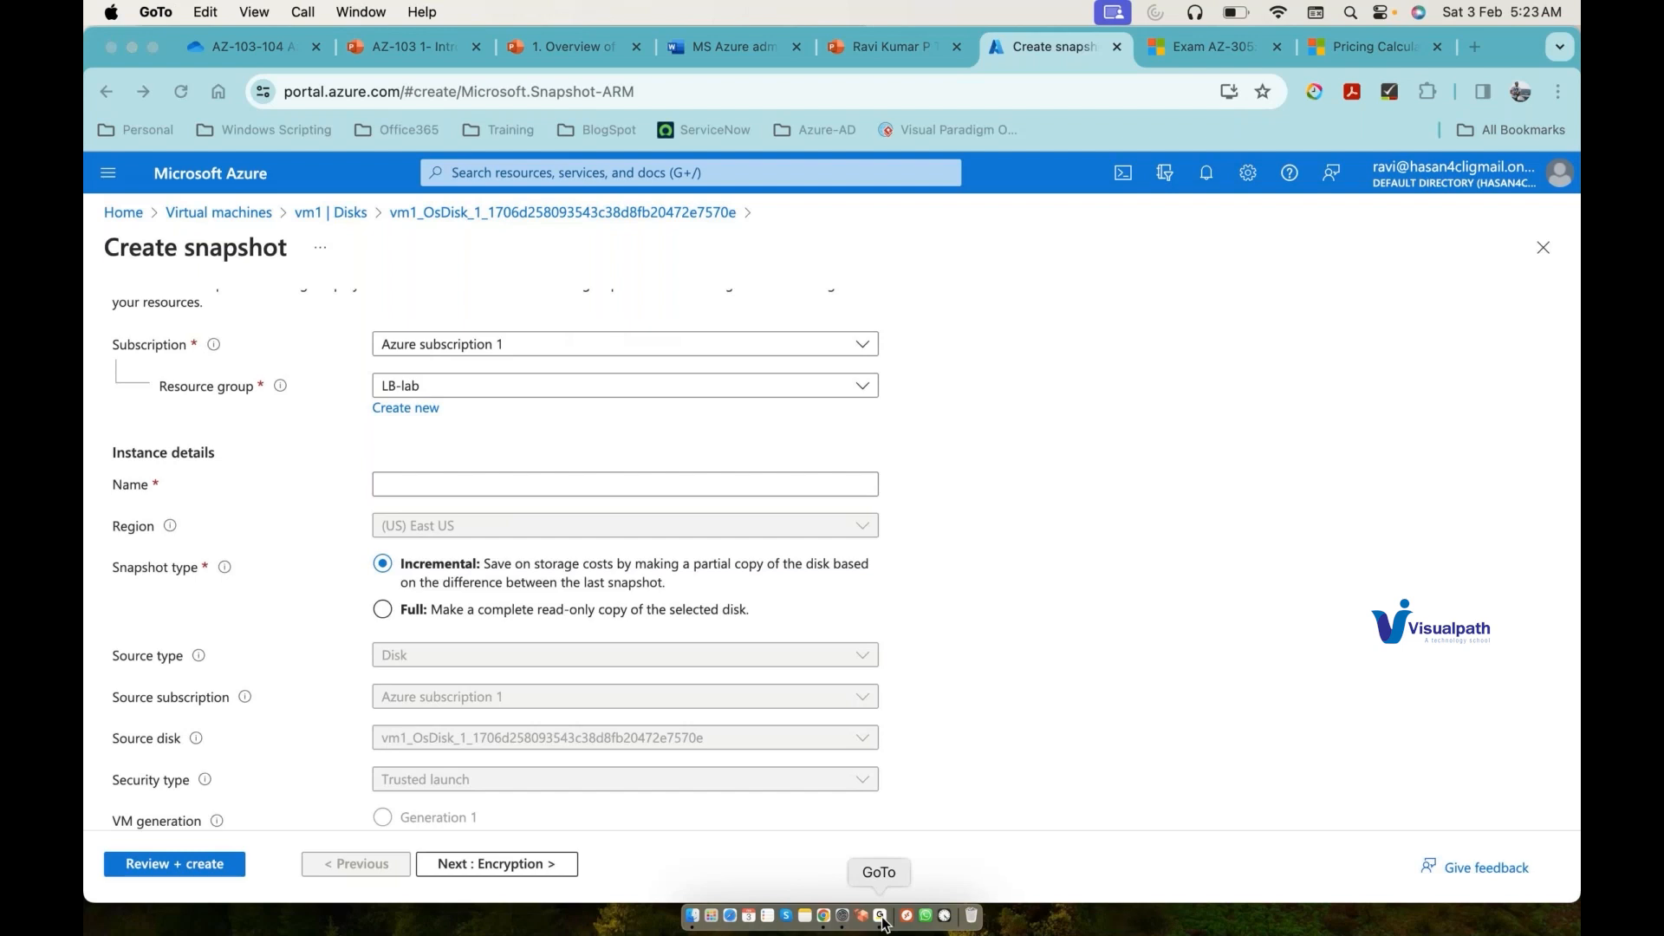